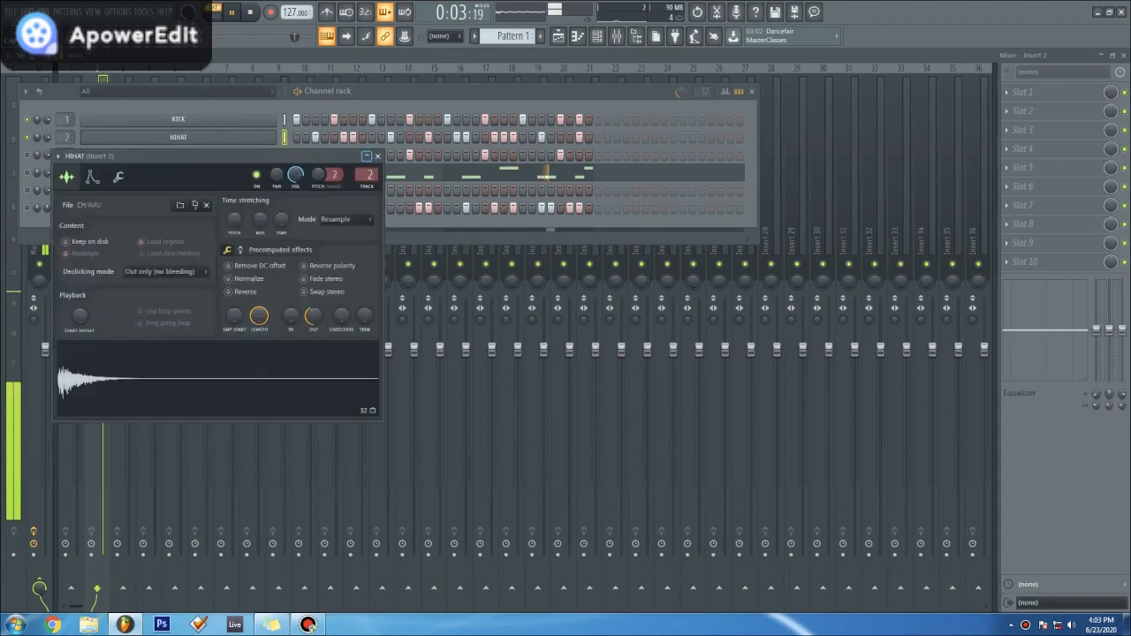
Step: Review the HIHAT, CLAP and SNARE sampler settings, and the 3x Osc channel's notes and synth settings
left_click(367, 156)
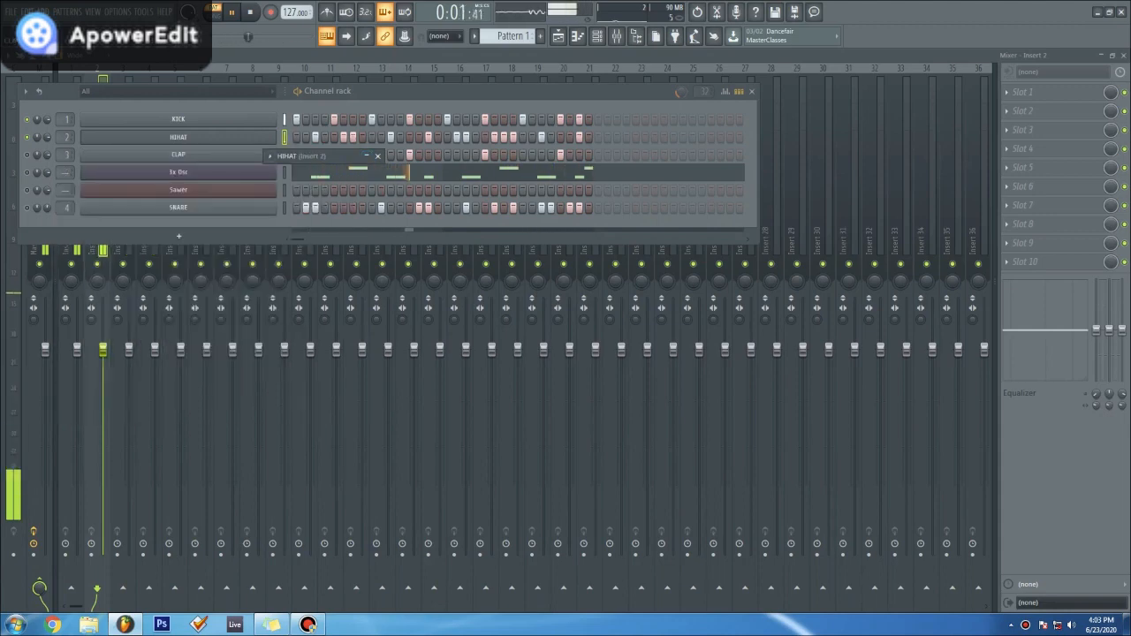
left_click(178, 155)
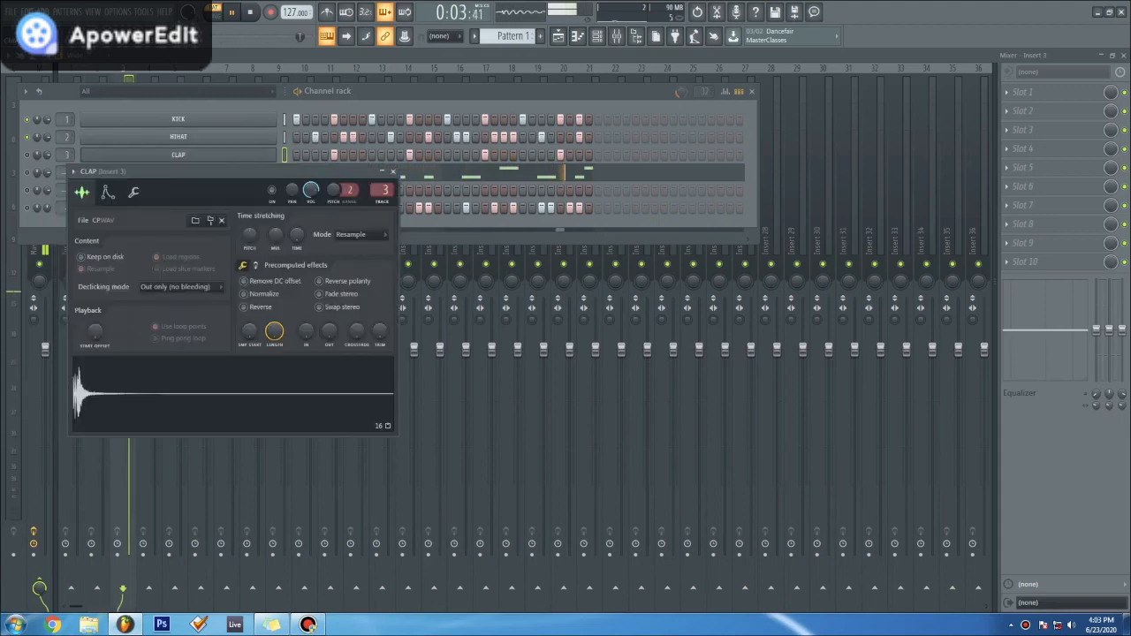
left_click(179, 155)
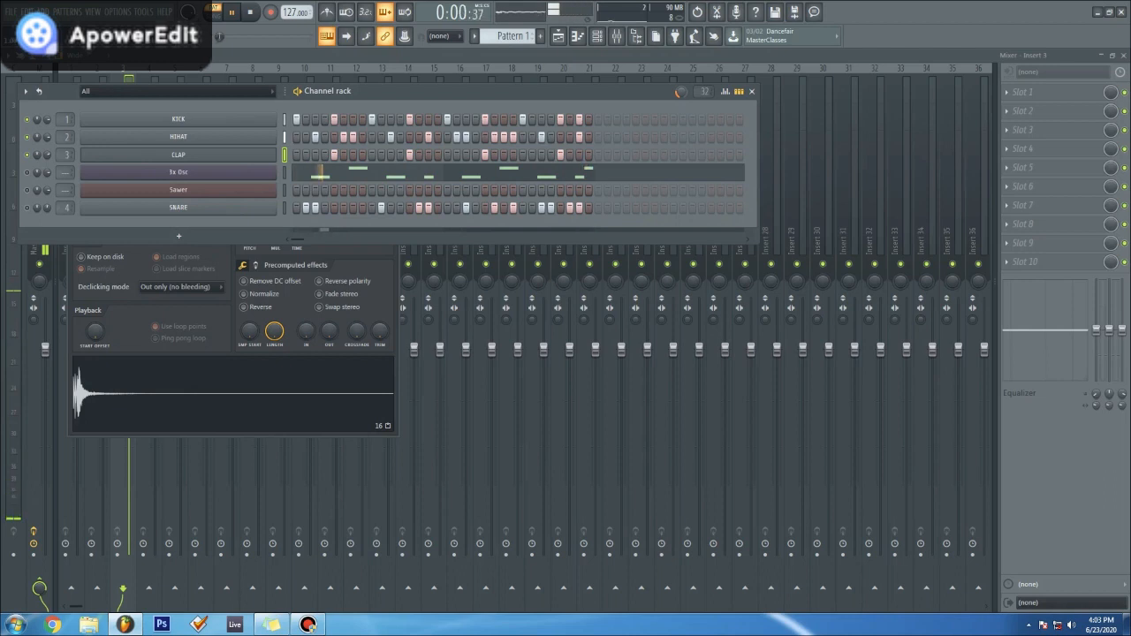
left_click(380, 173)
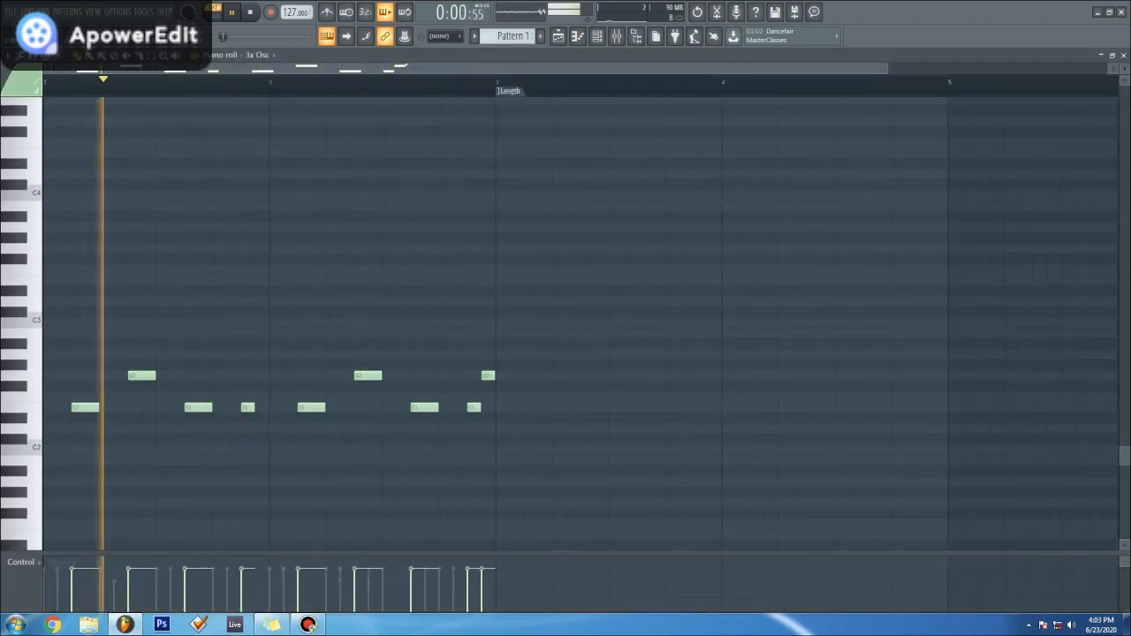
key("Escape")
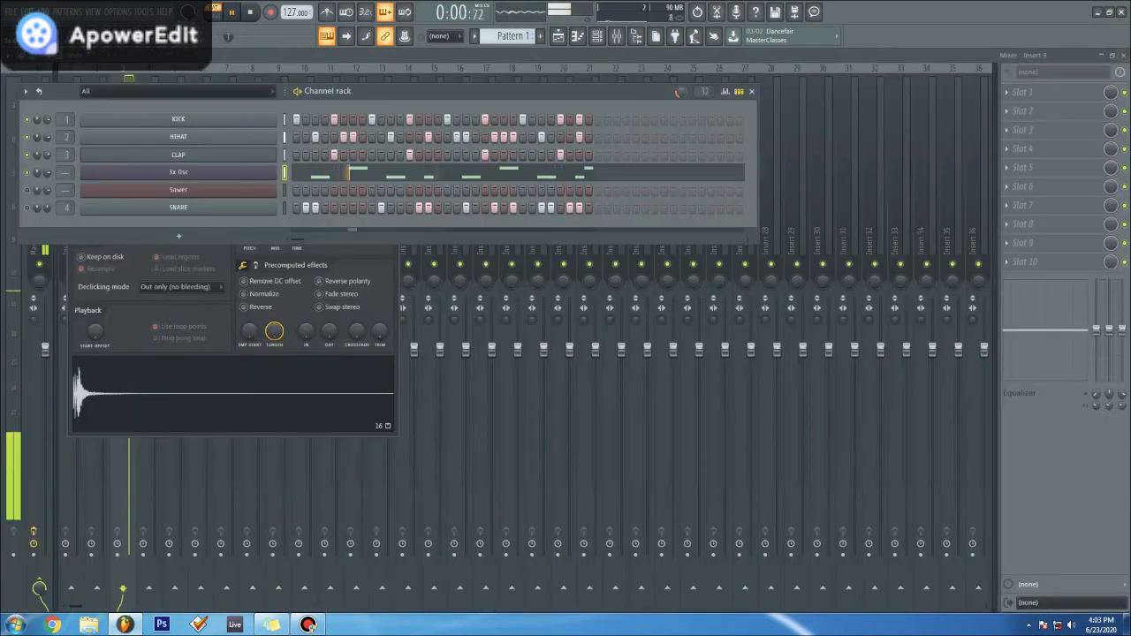
left_click(178, 173)
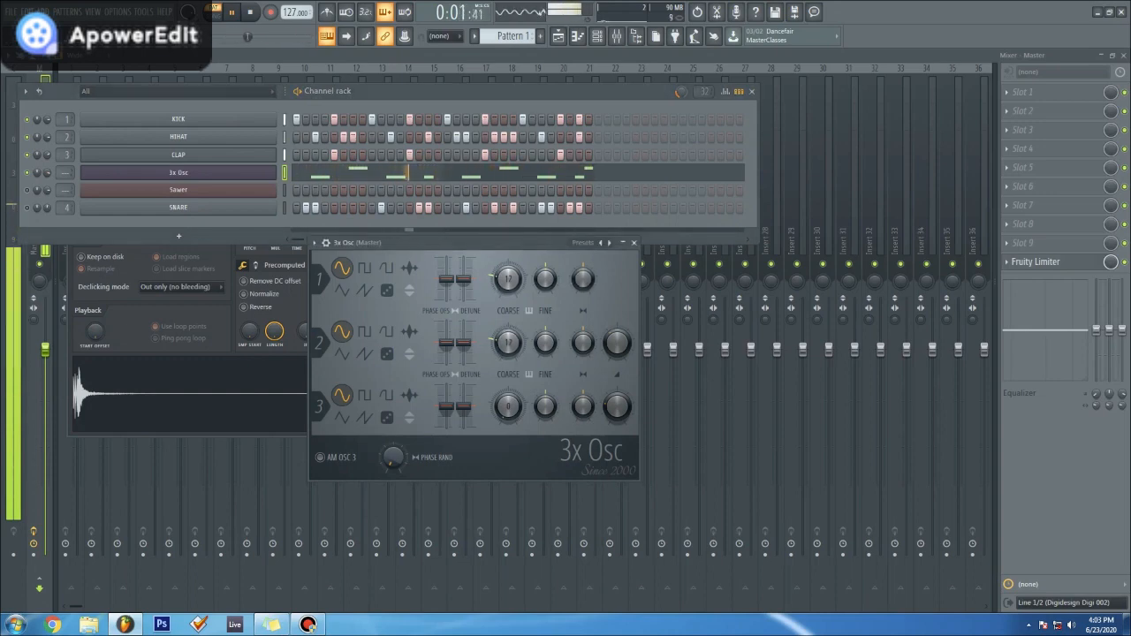
left_click(633, 242)
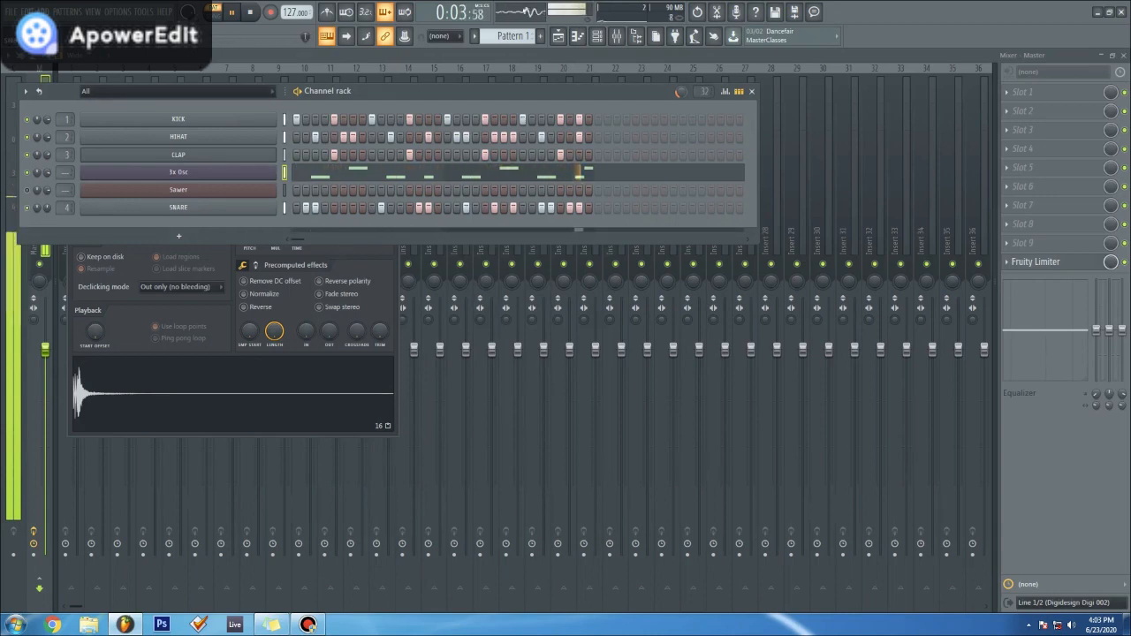
left_click(179, 207)
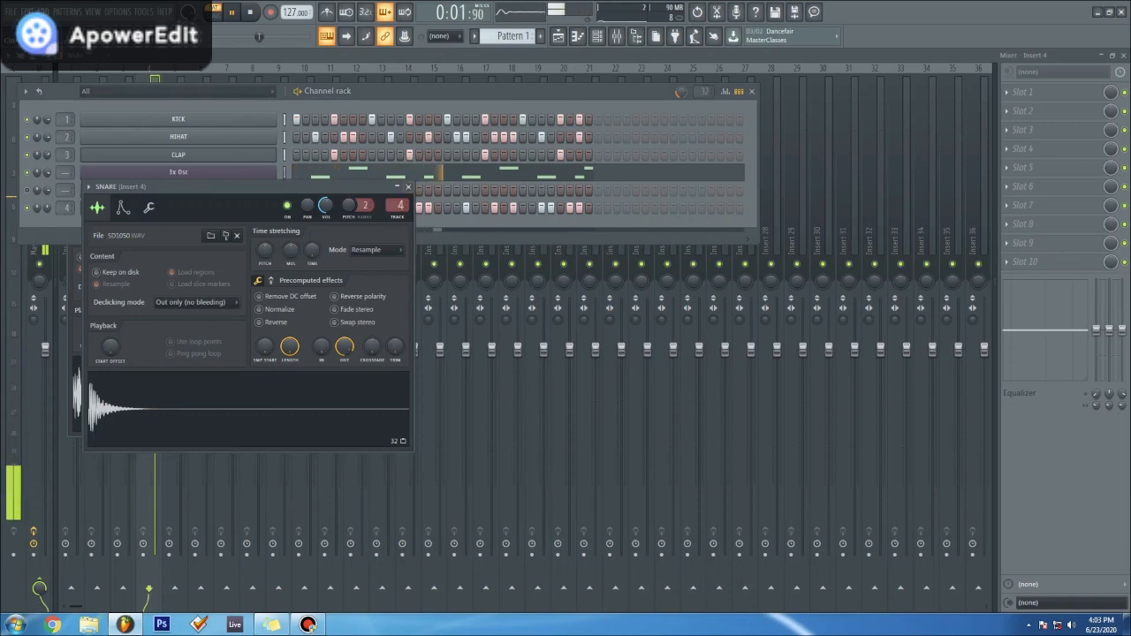
left_click(409, 187)
Step: Load the FG 90s Organ FG preset from the Keys bank into the Sawer synth
left_click(179, 190)
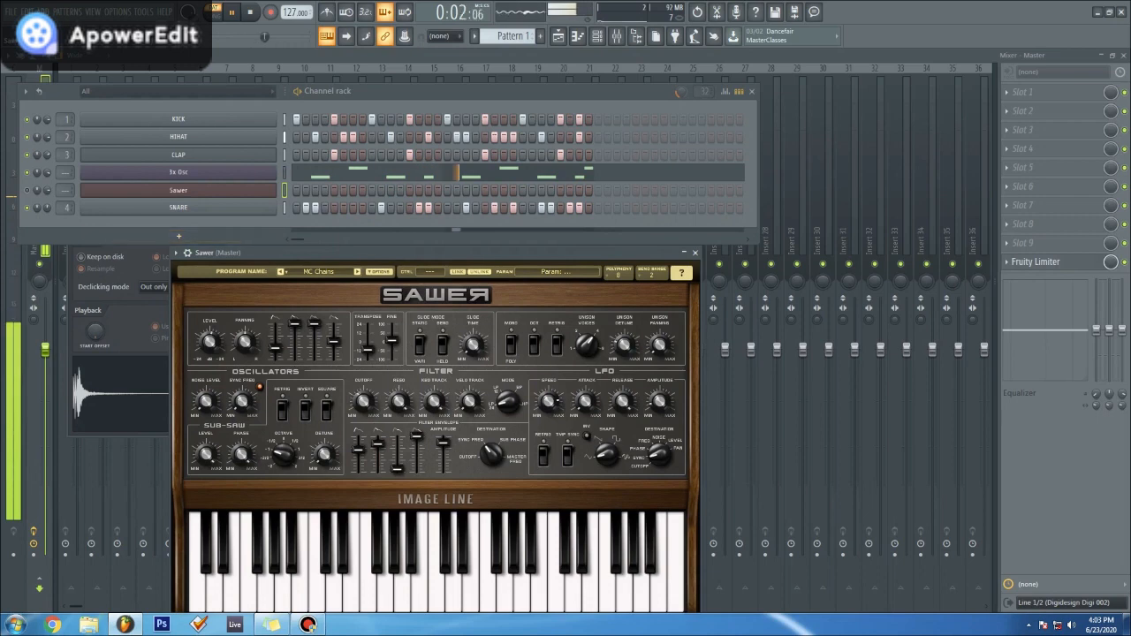
right_click(212, 190)
left_click(298, 190)
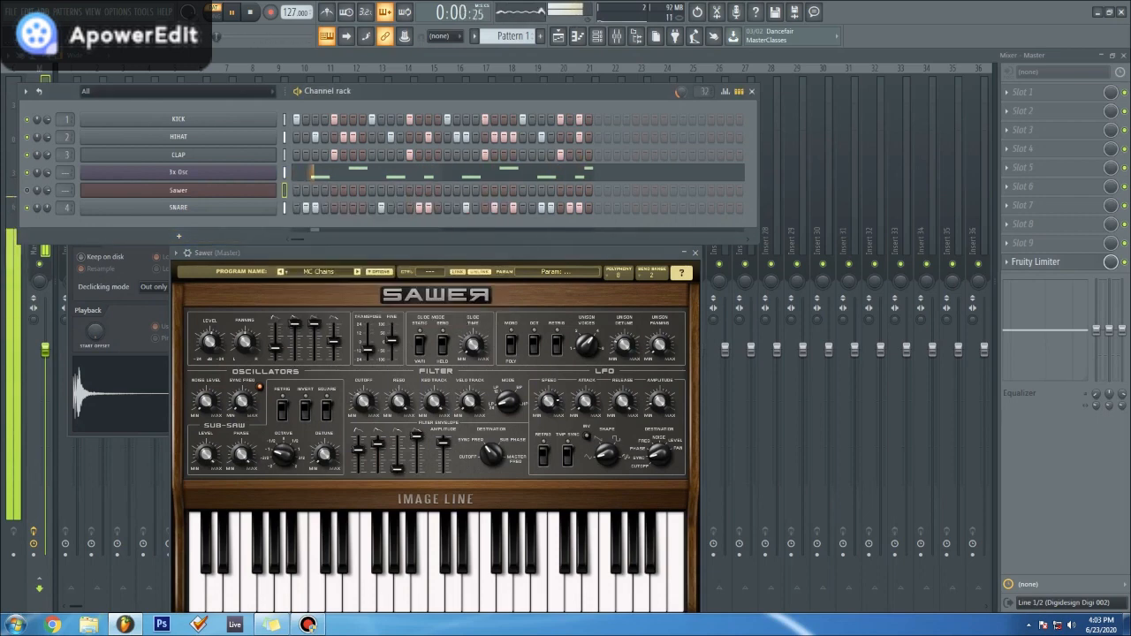
left_click(319, 272)
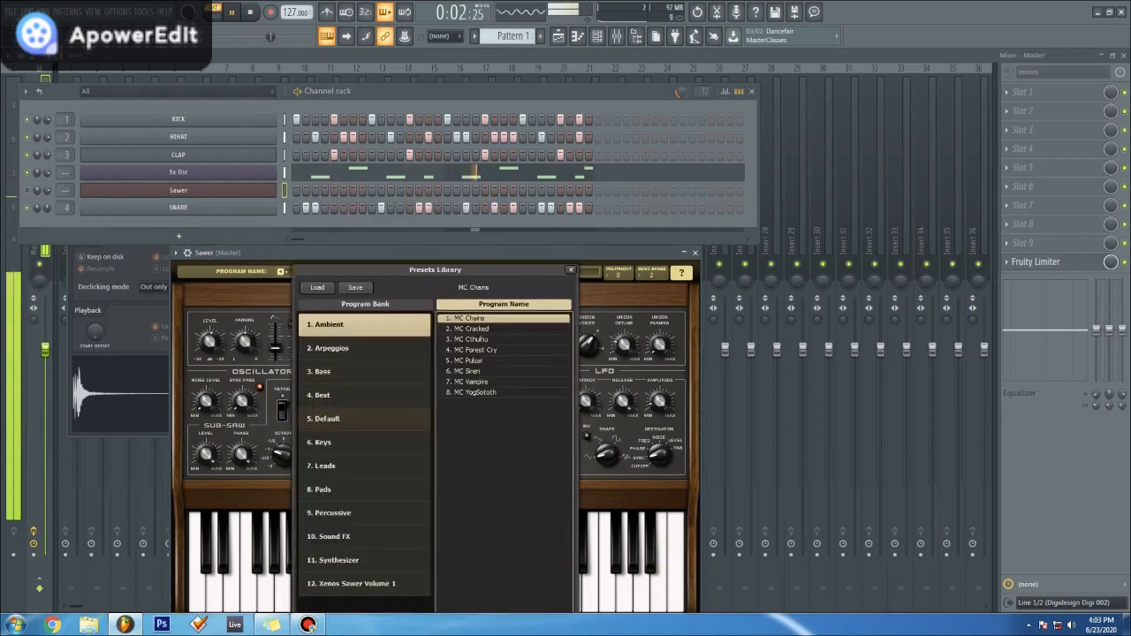
left_click(364, 442)
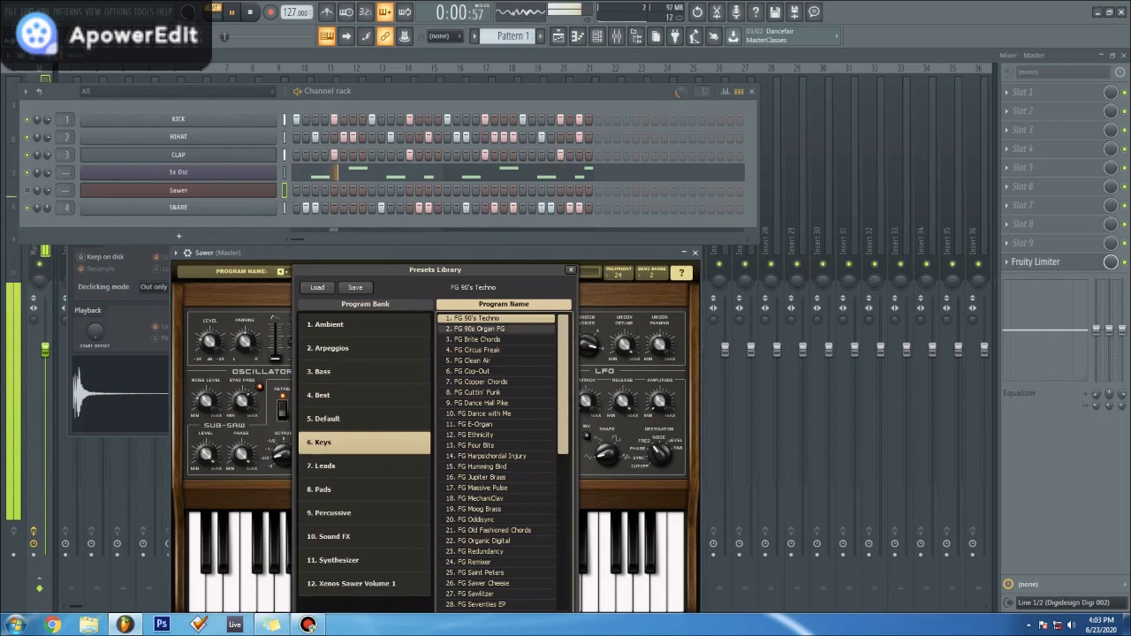
left_click(478, 329)
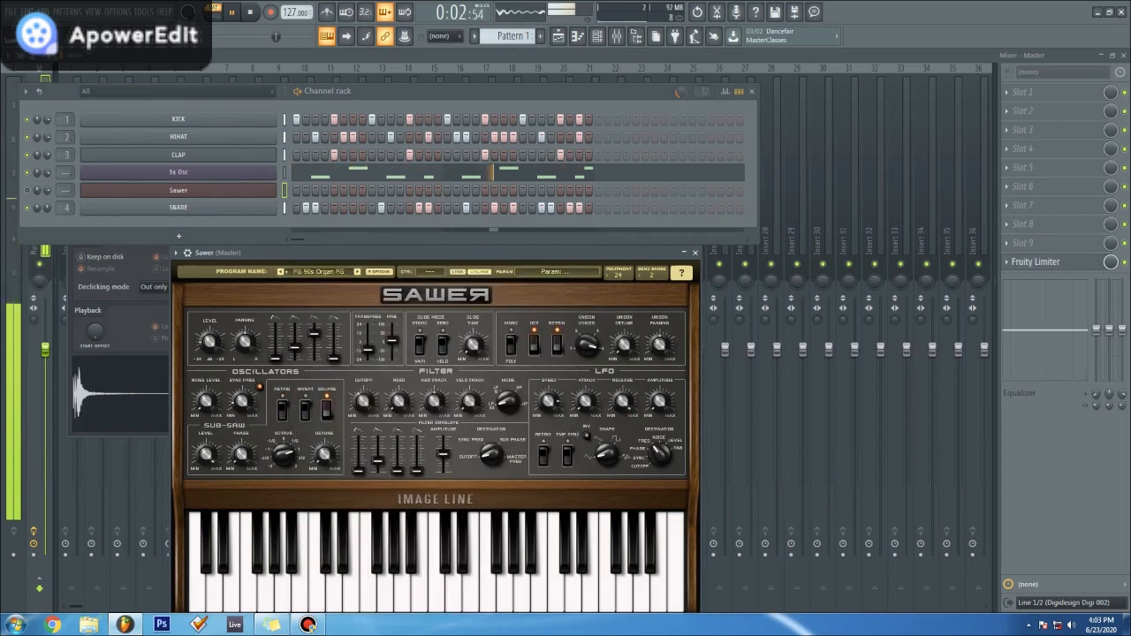
Step: Add a one-step chord of E2, G2, B2 and E3 on the second step of the Sawer channel's first bar
right_click(274, 187)
left_click(305, 189)
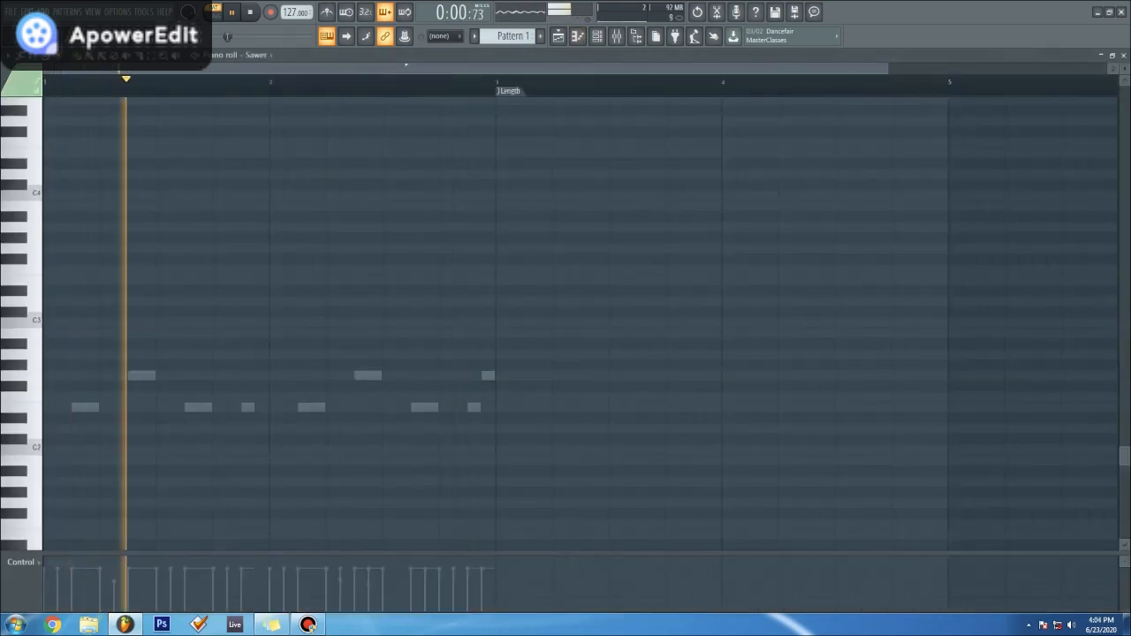
left_click(64, 407)
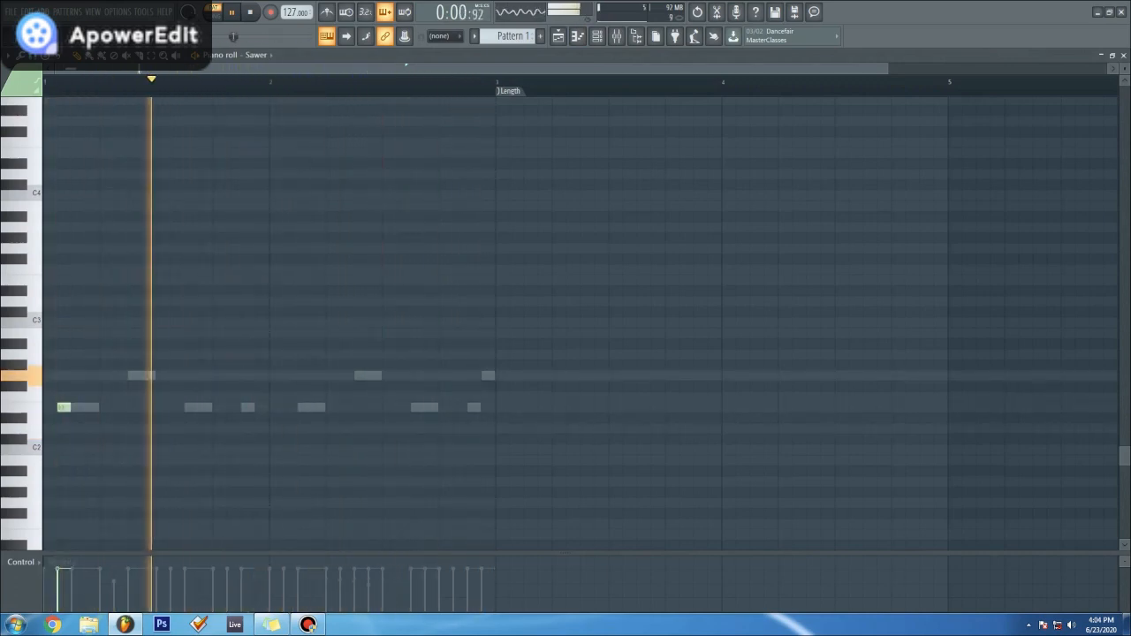
left_click(64, 376)
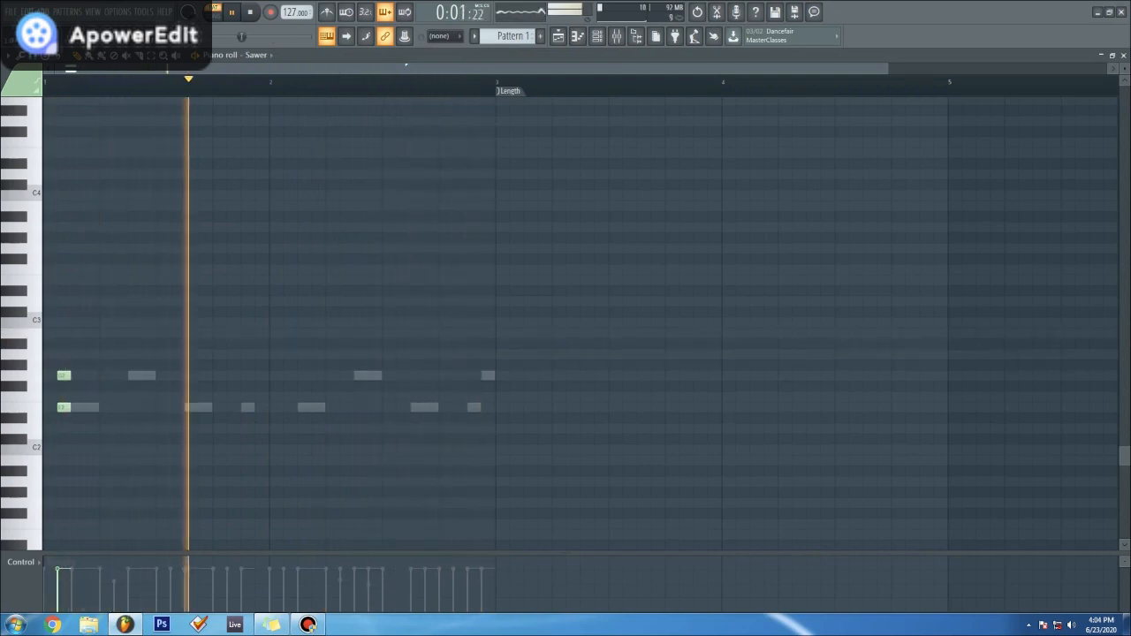
left_click(64, 333)
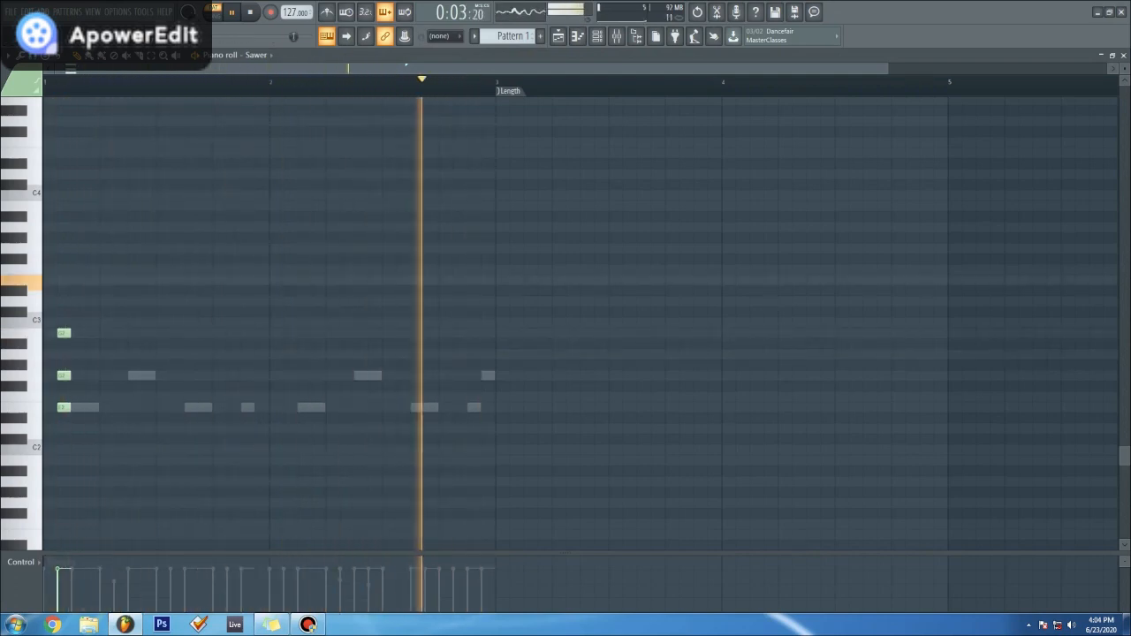
left_click(63, 280)
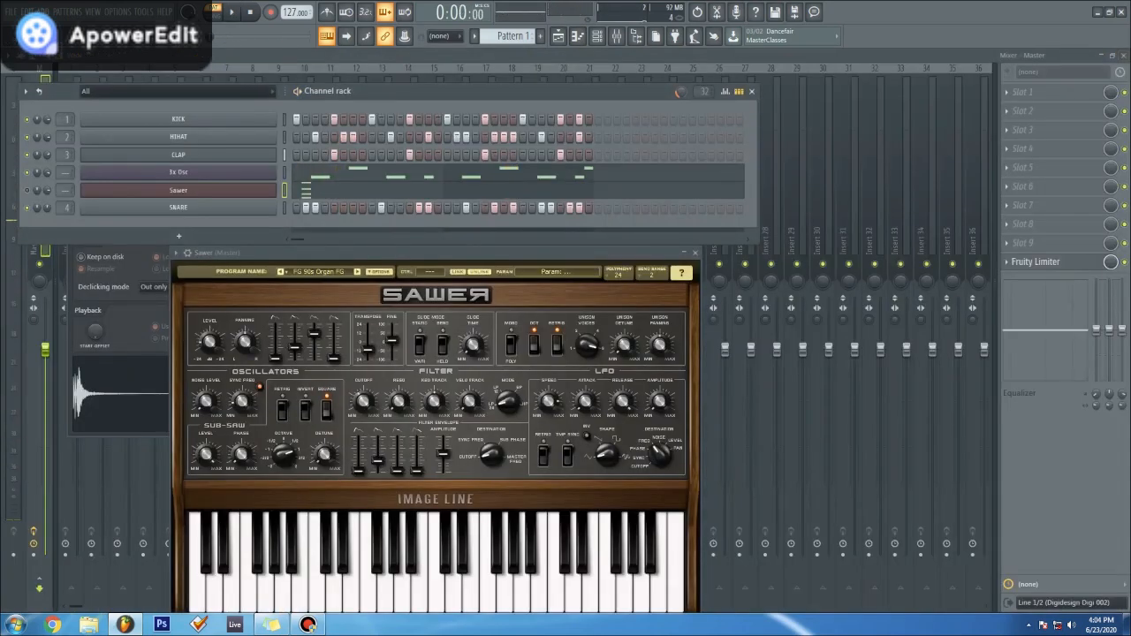
Step: Switch Sawer to the FG Brite Chords preset and play the pattern
left_click(357, 271)
key("space")
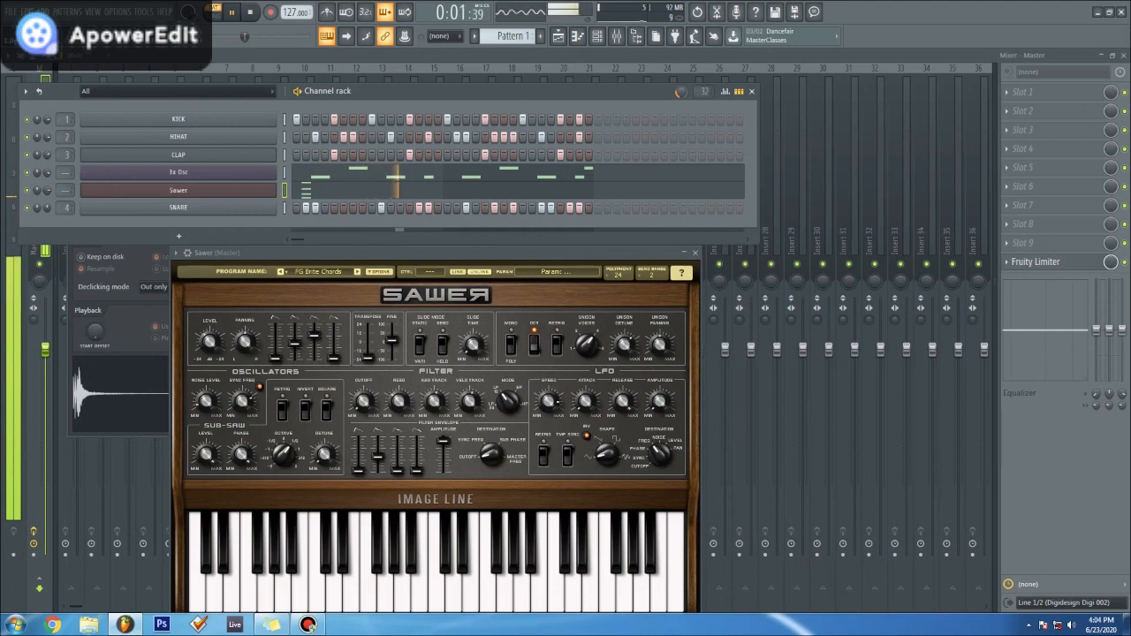
Step: Copy the four-note Sawer chord to the eleventh and fourteenth steps of the first bar, then leave the note editor
key("F7")
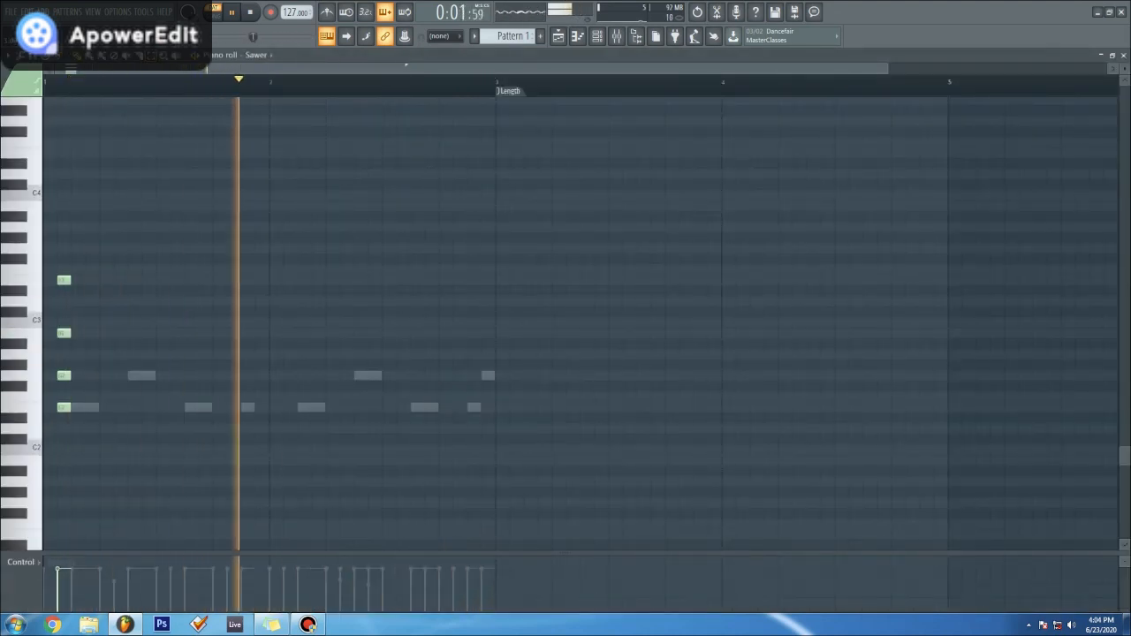
left_click_drag(125, 430, 48, 267)
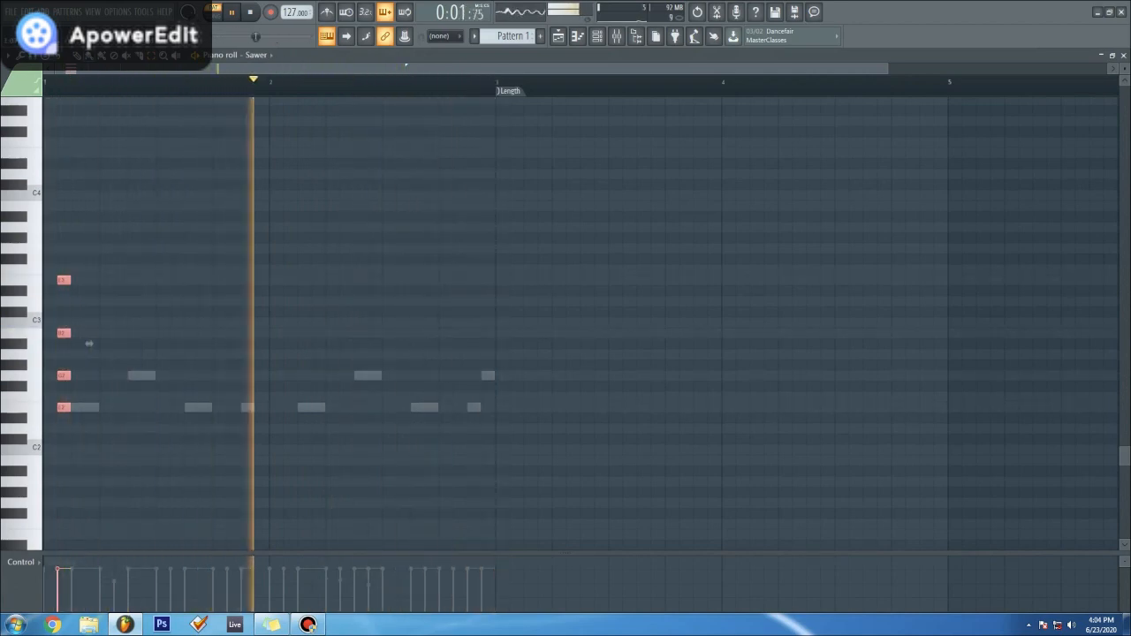
left_click_drag(88, 343, 216, 343)
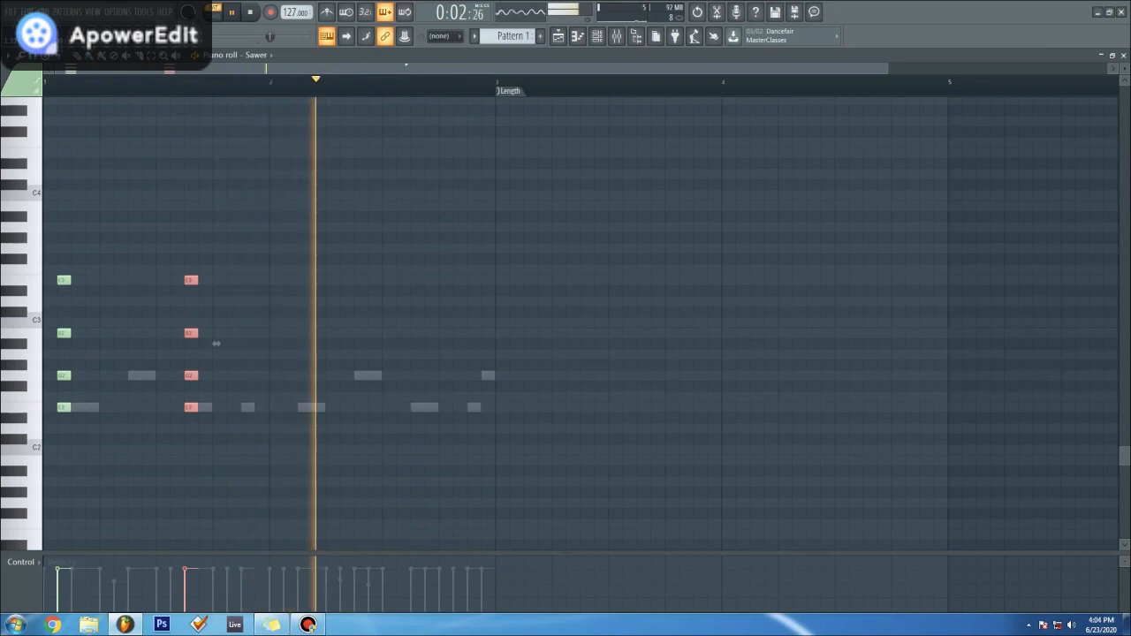
left_click_drag(217, 343, 273, 343)
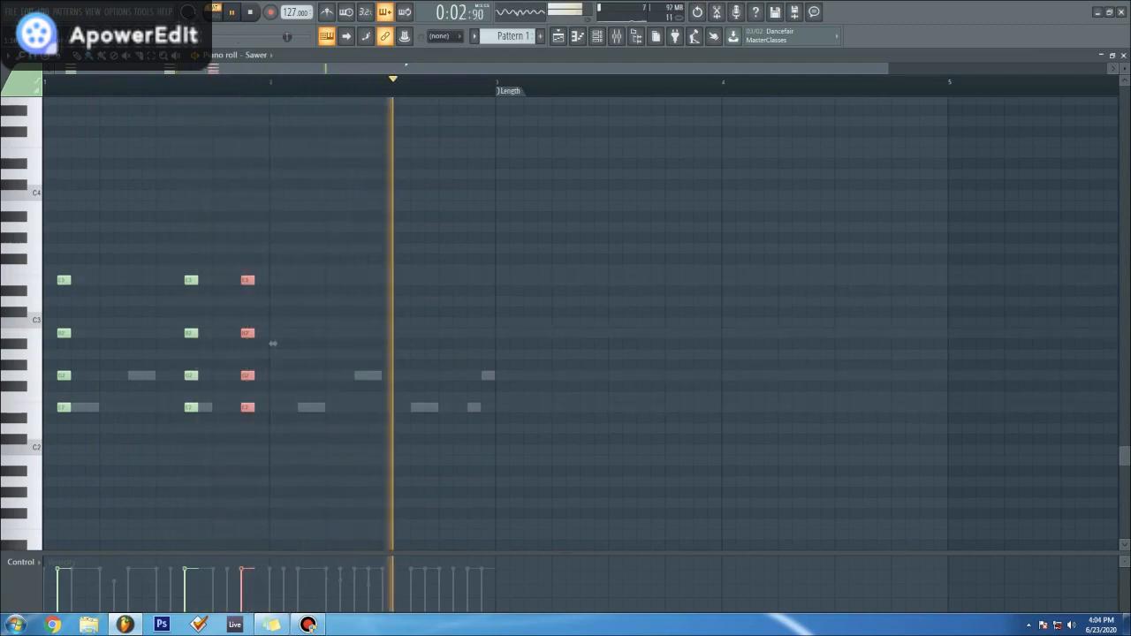
left_click_drag(273, 343, 256, 342)
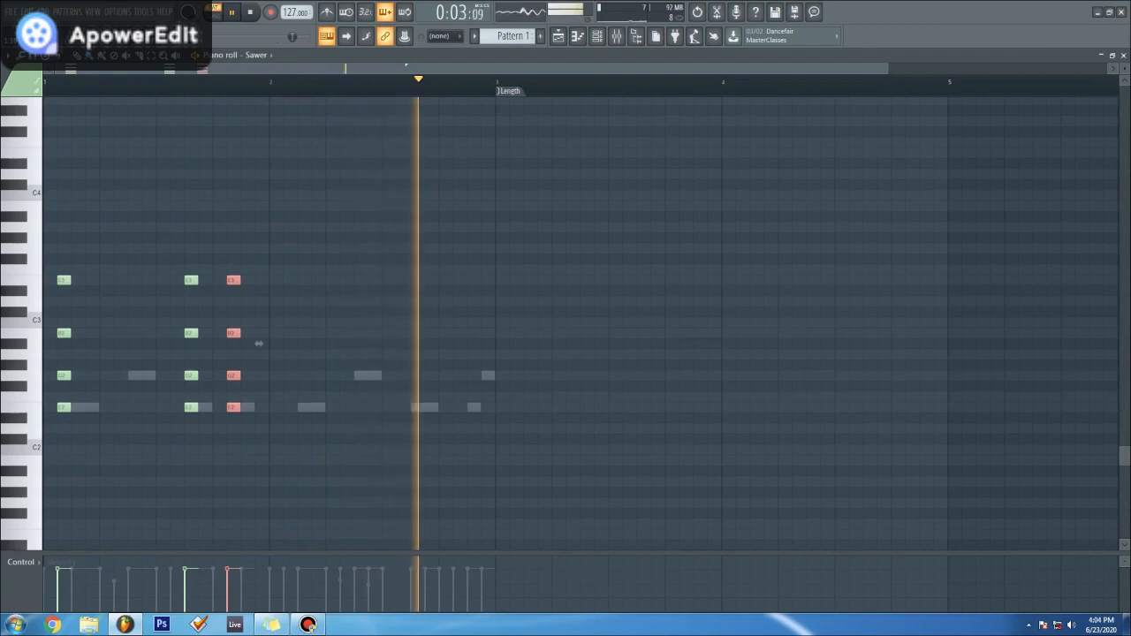
key("ctrl+d")
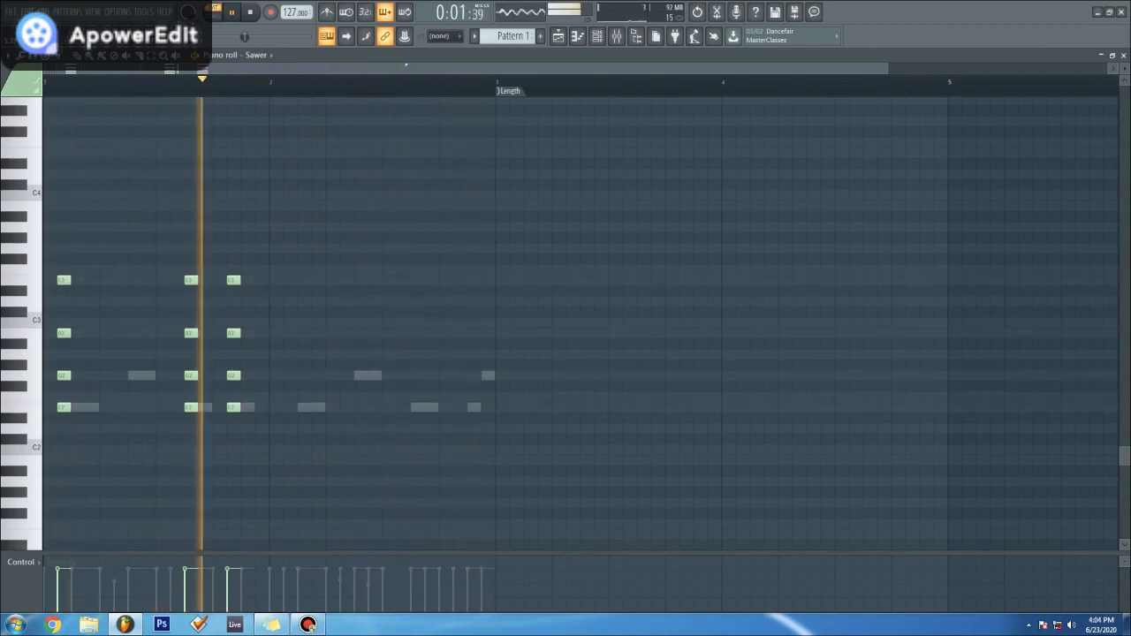
key("F7")
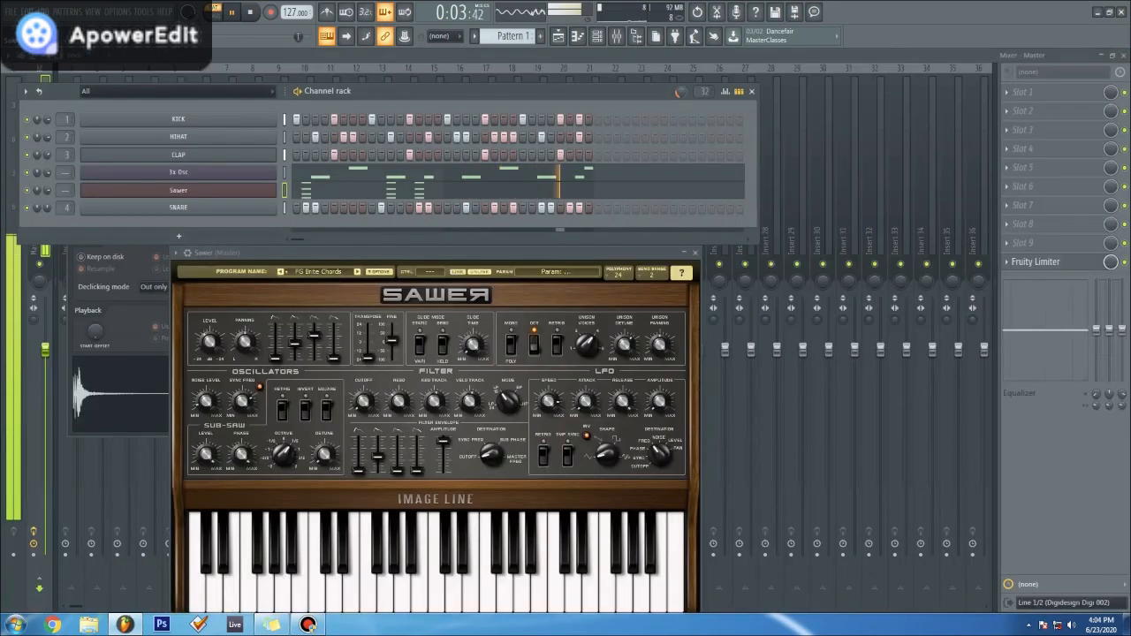
Step: Review the Sawer synth's controls and close its window
left_click(179, 190)
left_click(179, 190)
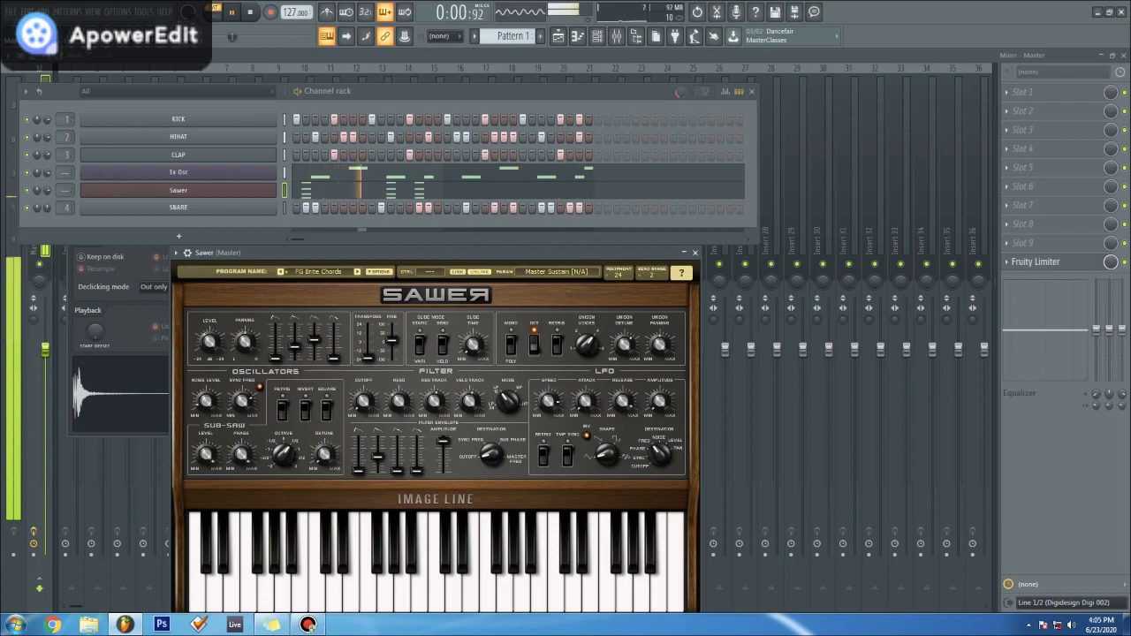
left_click(695, 253)
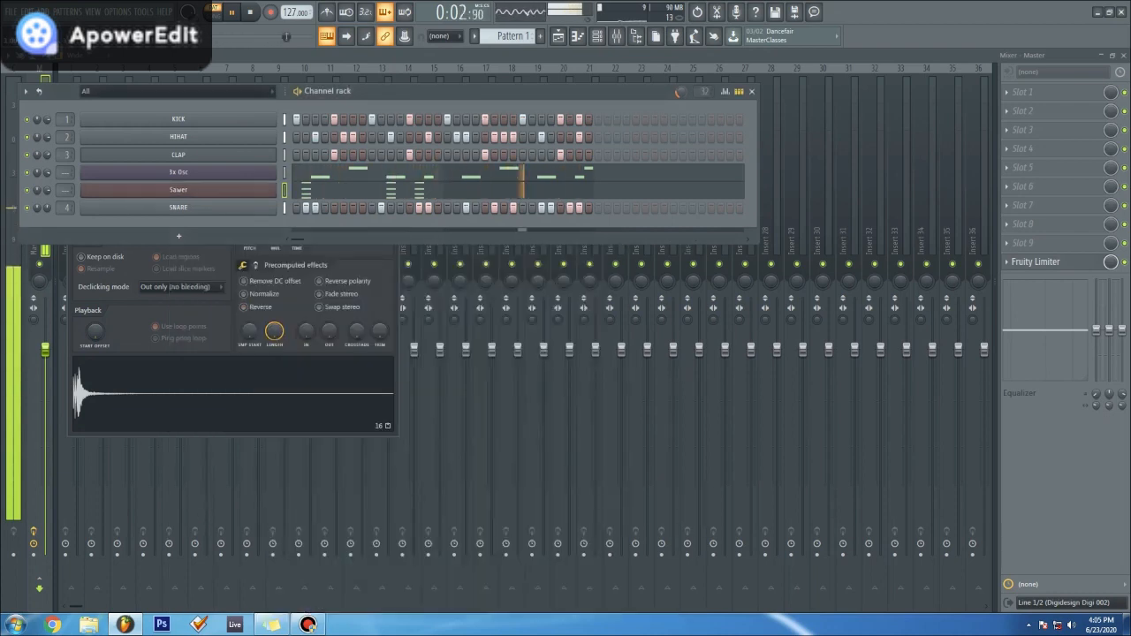
Step: Insert a second 3x Osc channel between Sawer and SNARE and set its oscillator 1 to the rounded saw waveform
right_click(279, 202)
mouse_move(300, 299)
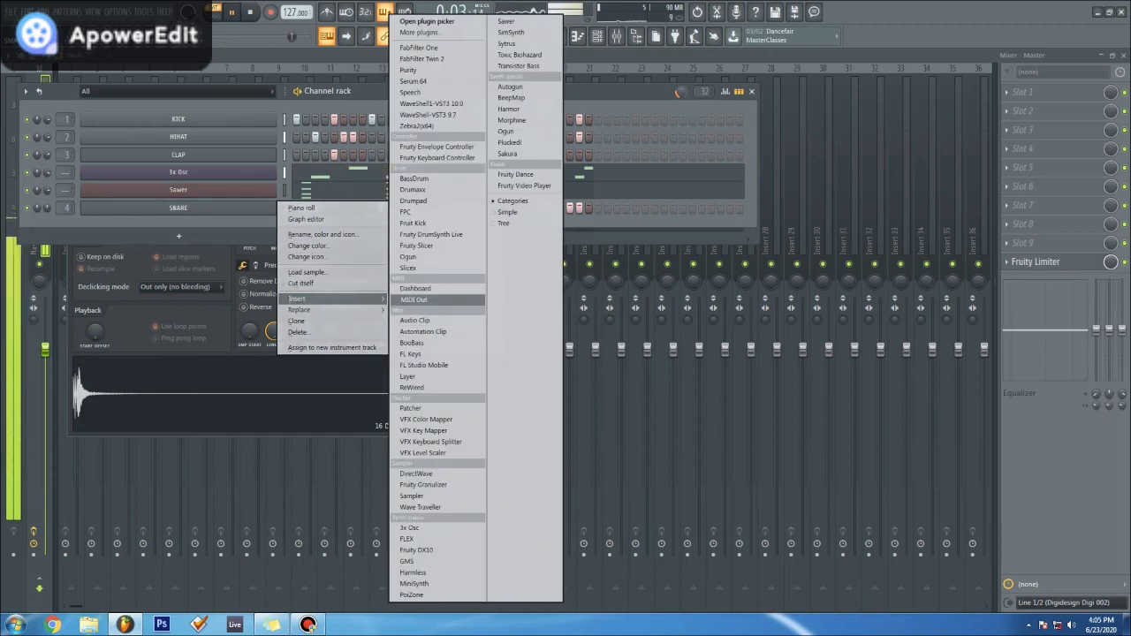
left_click(409, 528)
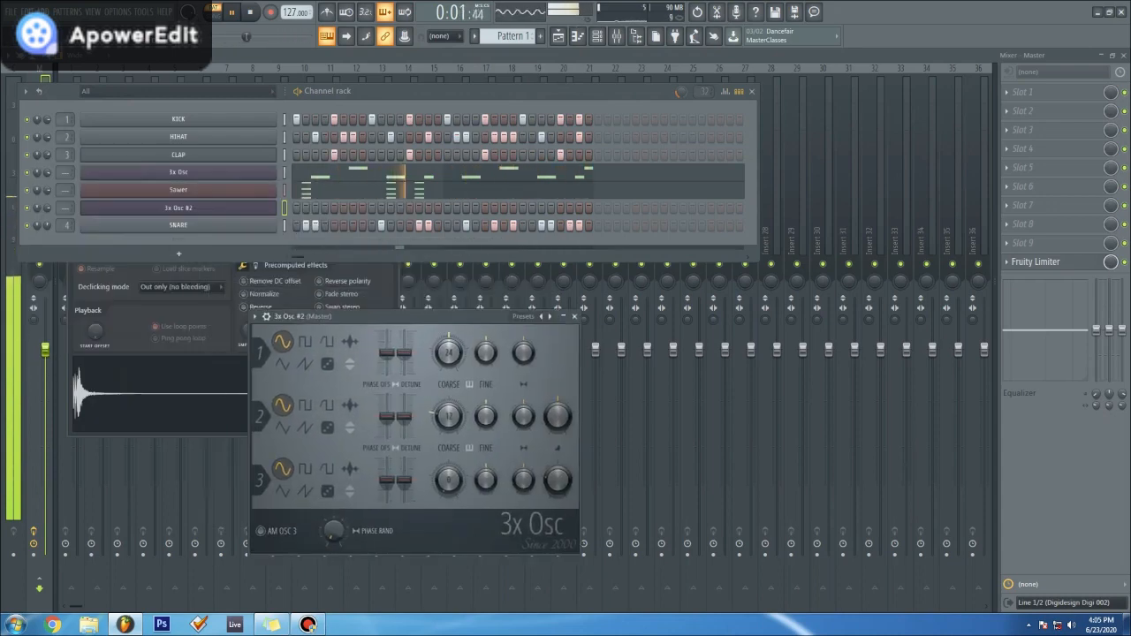
left_click(327, 342)
Step: Add a one-step B1 note on the eighth step of the second 3x Osc channel's first bar
right_click(275, 204)
left_click(298, 209)
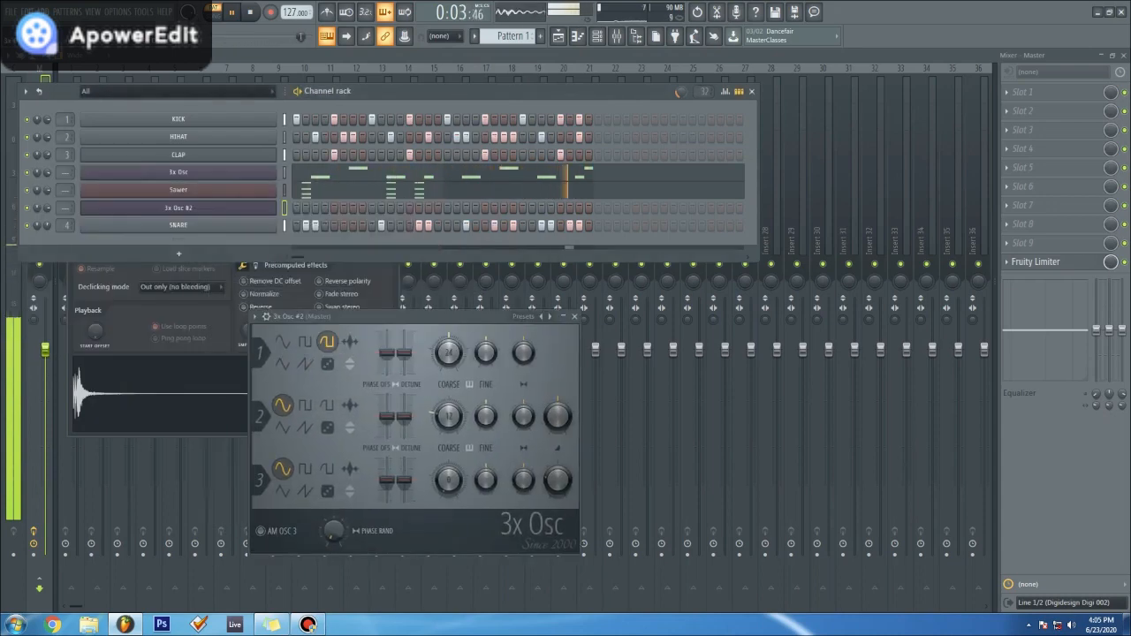
right_click(275, 204)
left_click(300, 207)
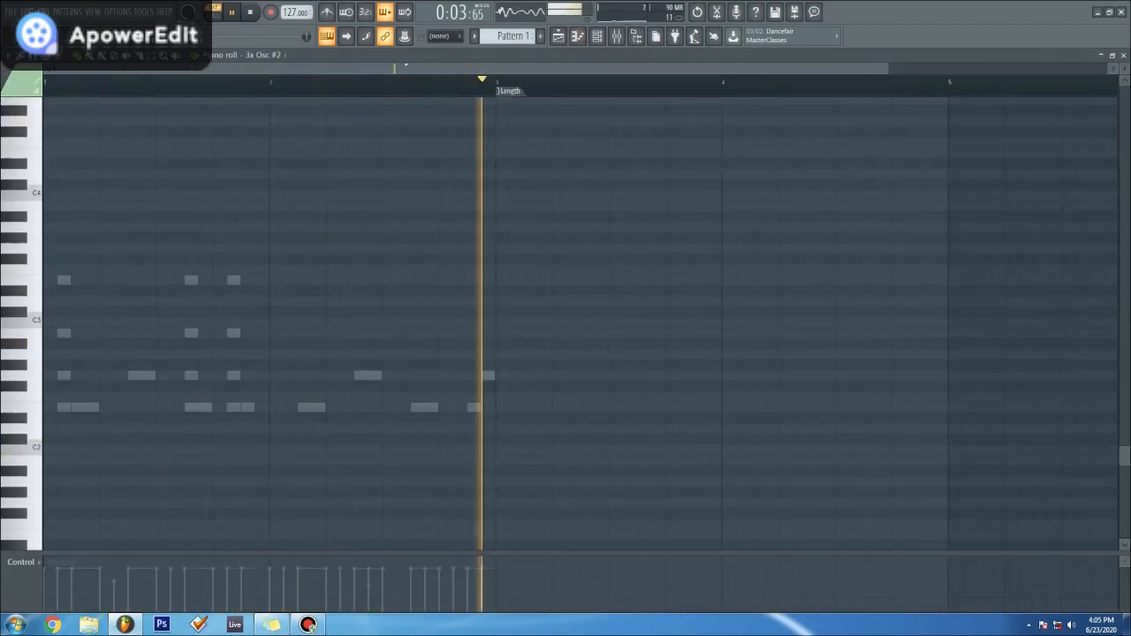
scroll(566, 343, "down", 3)
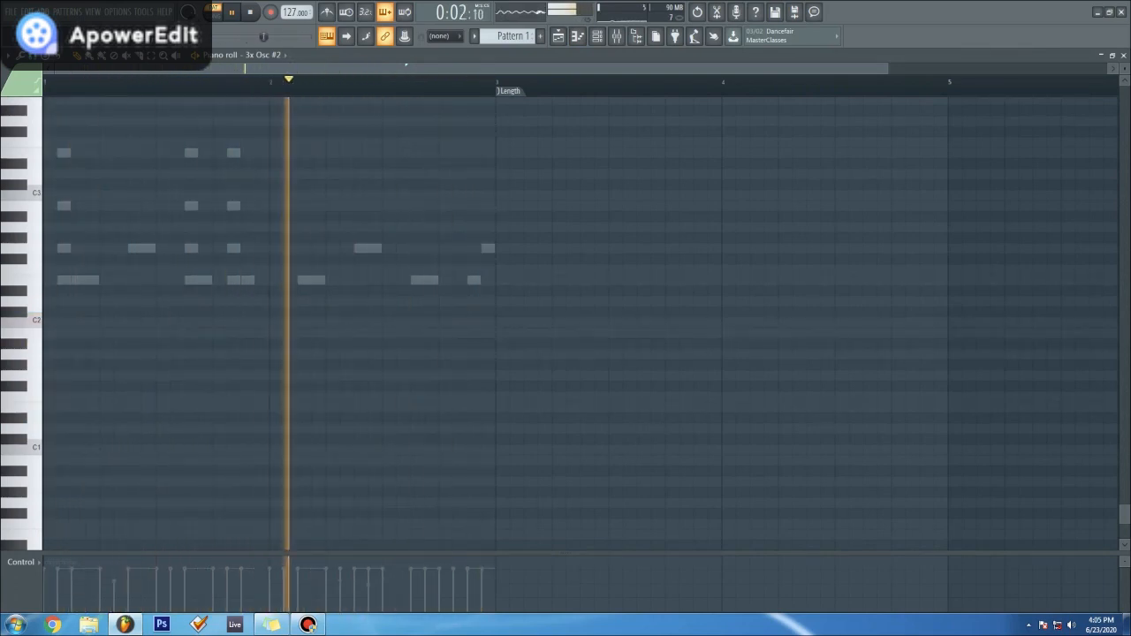
scroll(566, 324, "up", 1)
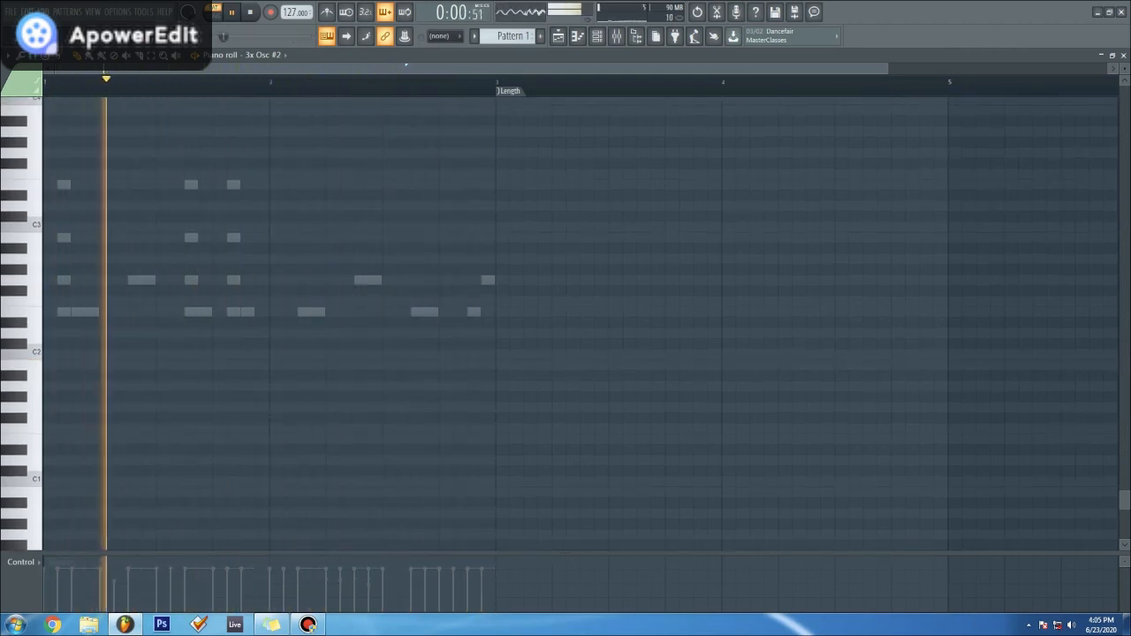
left_click(149, 365)
key("space")
key("space")
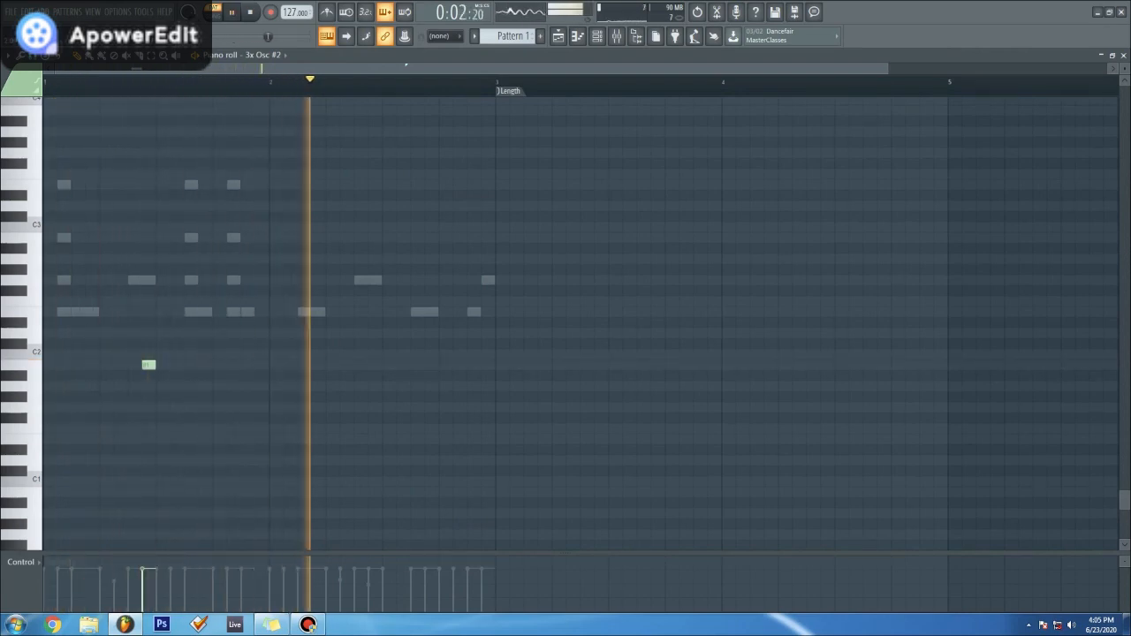
Step: Add a one-step B1 note on the eighth step of 3x Osc #2's second bar and set its oscillator 2 to rounded saw
left_click(375, 365)
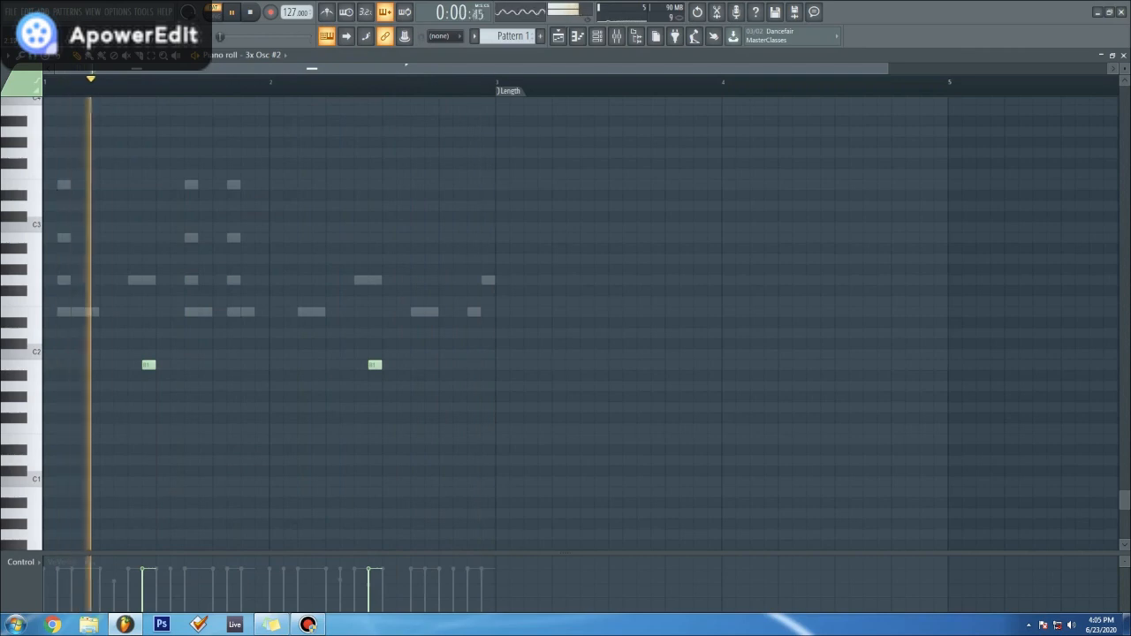
left_click(1123, 55)
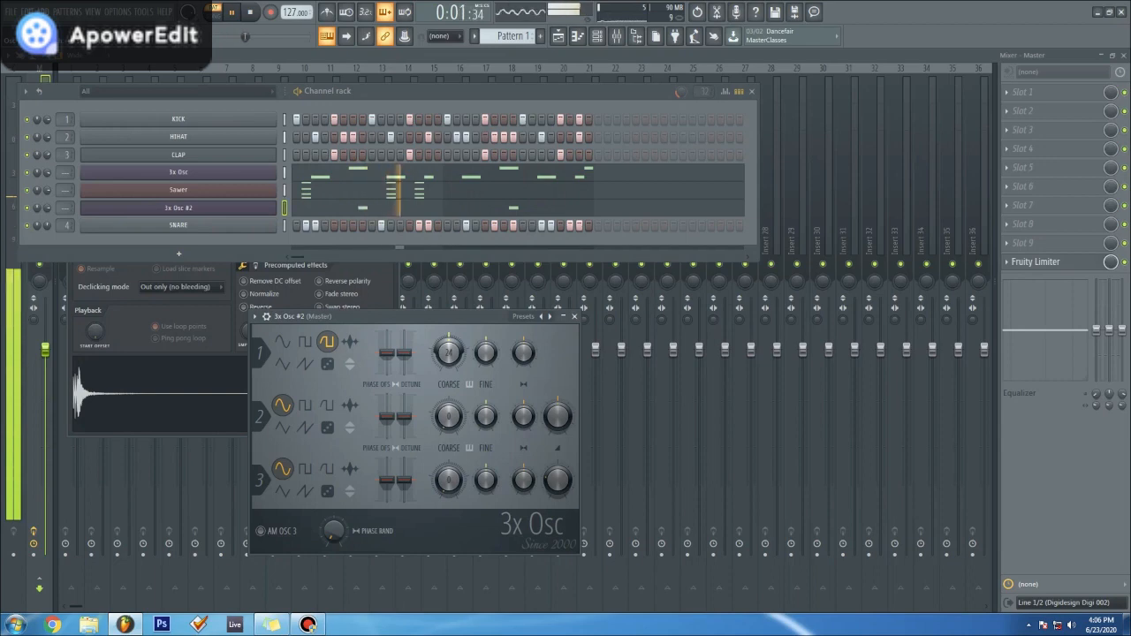
left_click(327, 405)
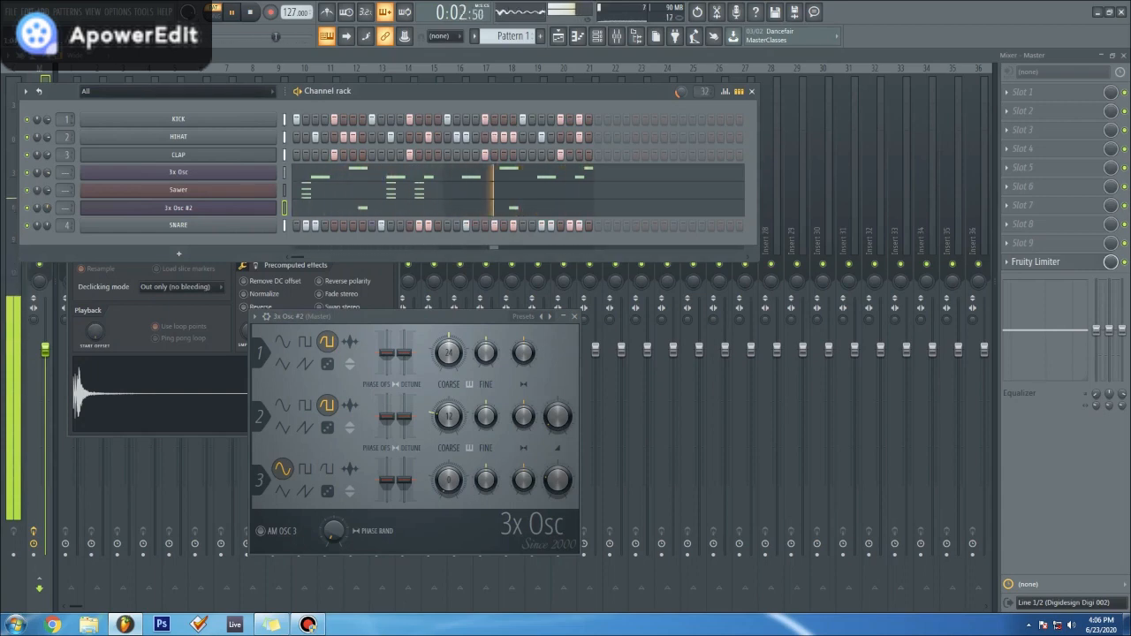
Step: Route all the channels to their own mixer tracks starting from Insert 1
key("F12")
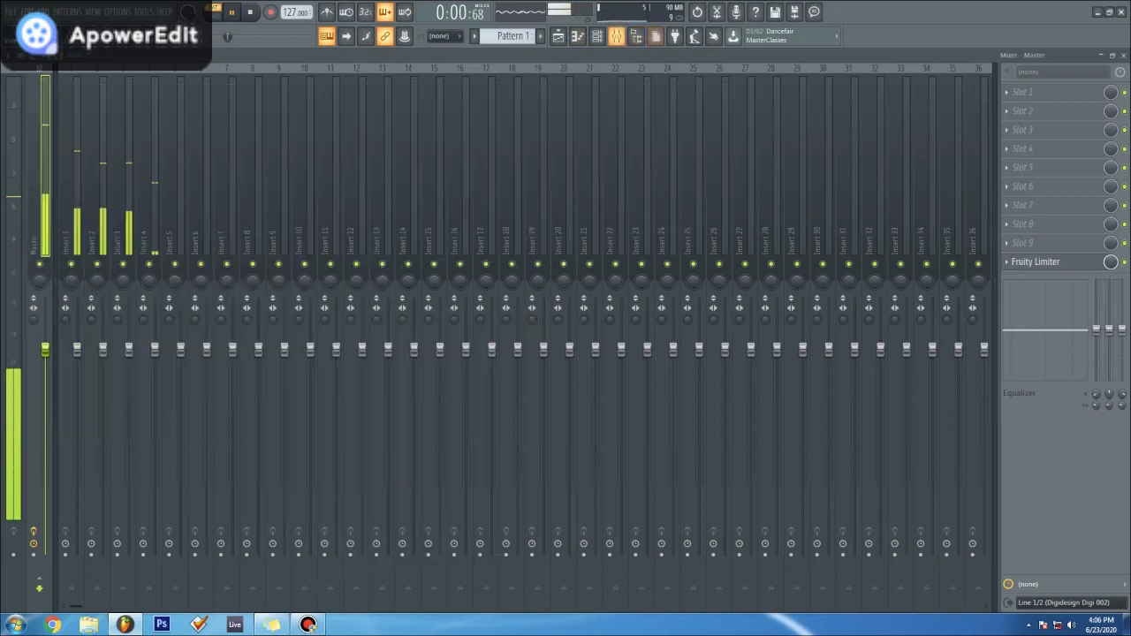
right_click(85, 73)
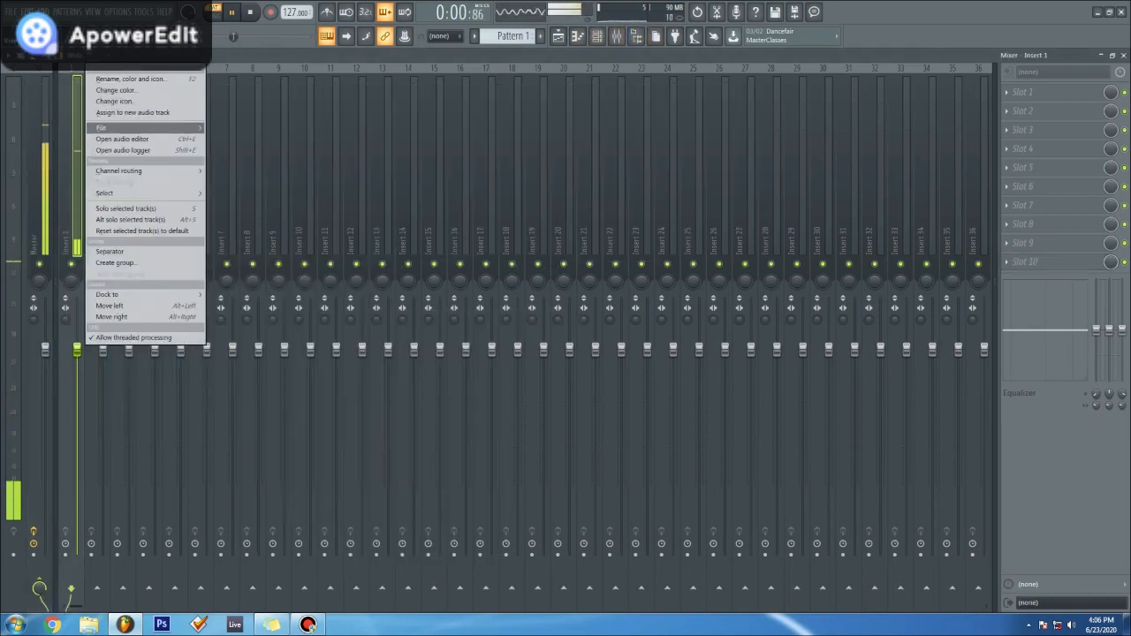
mouse_move(146, 171)
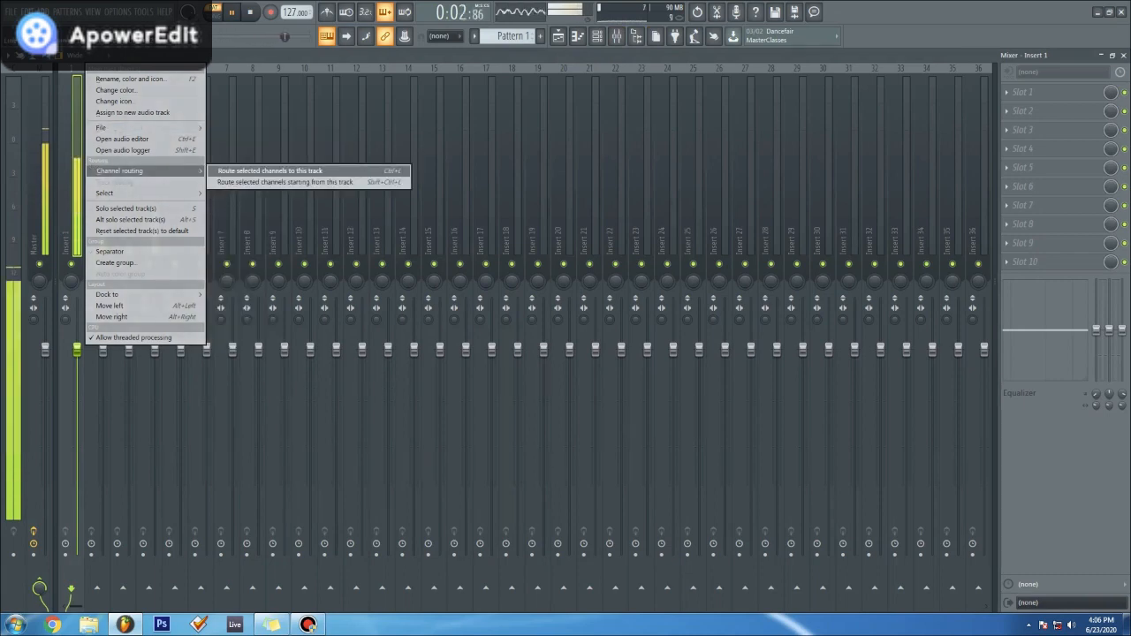
left_click(285, 182)
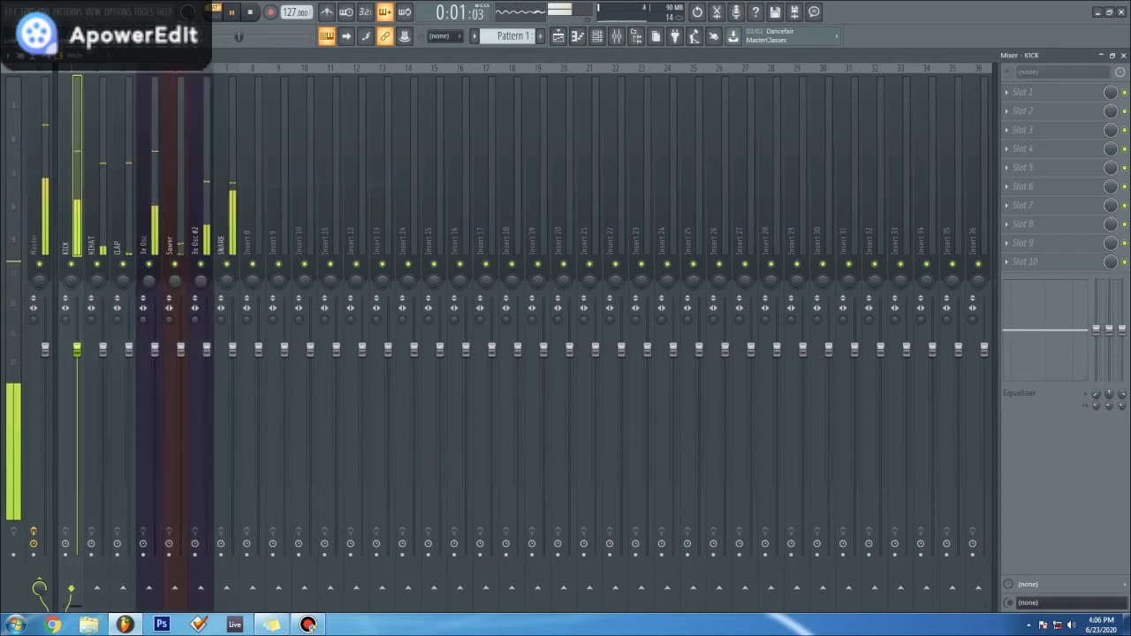
Step: Move the SNARE mixer track three places earlier so it follows CLAP, then leave the mixer
left_click(226, 221)
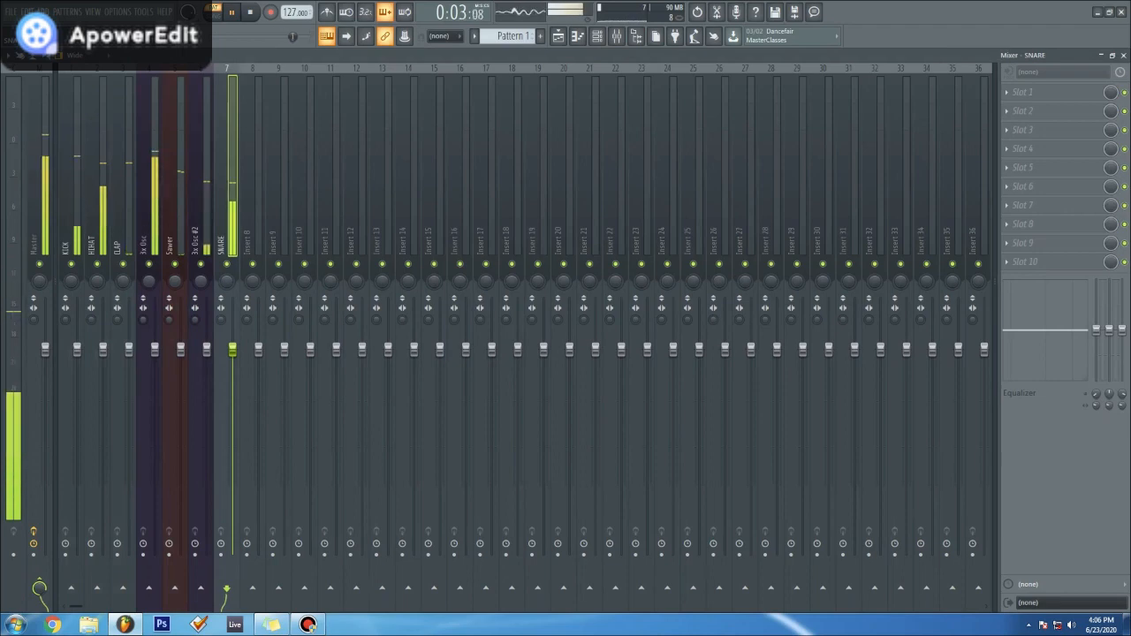
key("alt+Left")
key("alt+Left")
key("alt+Left")
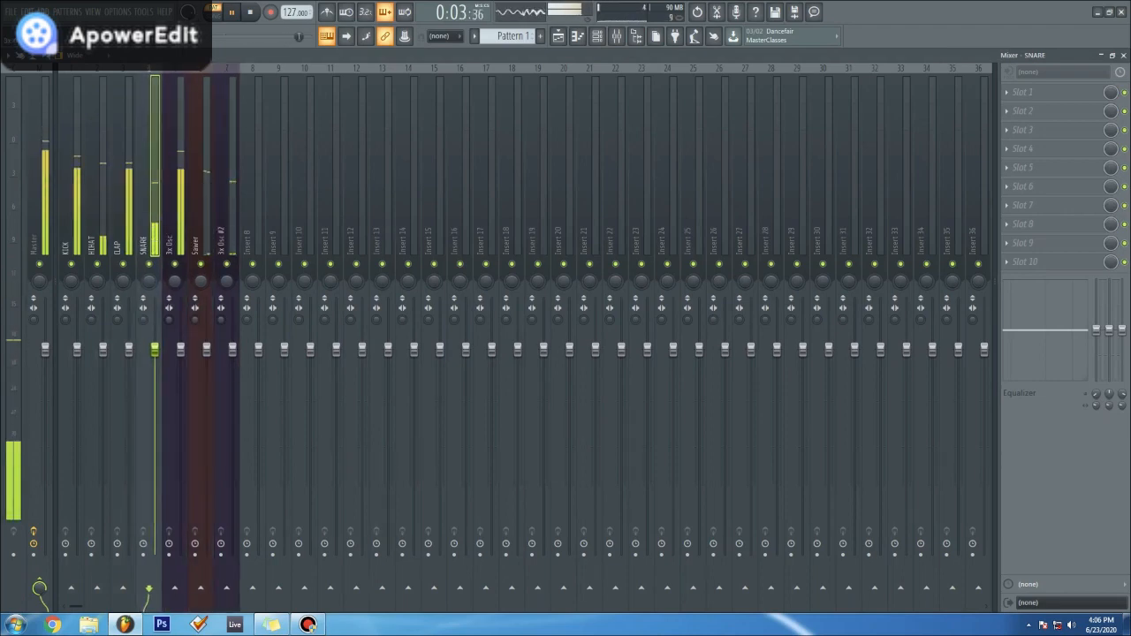
left_click(226, 221)
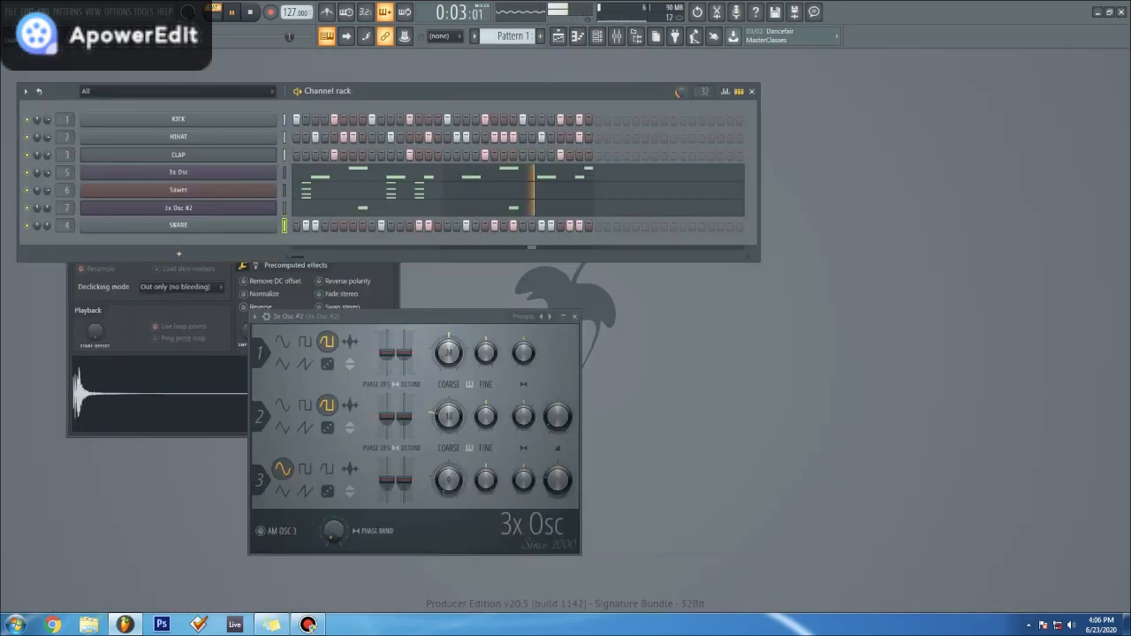
Step: Insert a second Sawer channel between 3x Osc #2 and SNARE
right_click(276, 223)
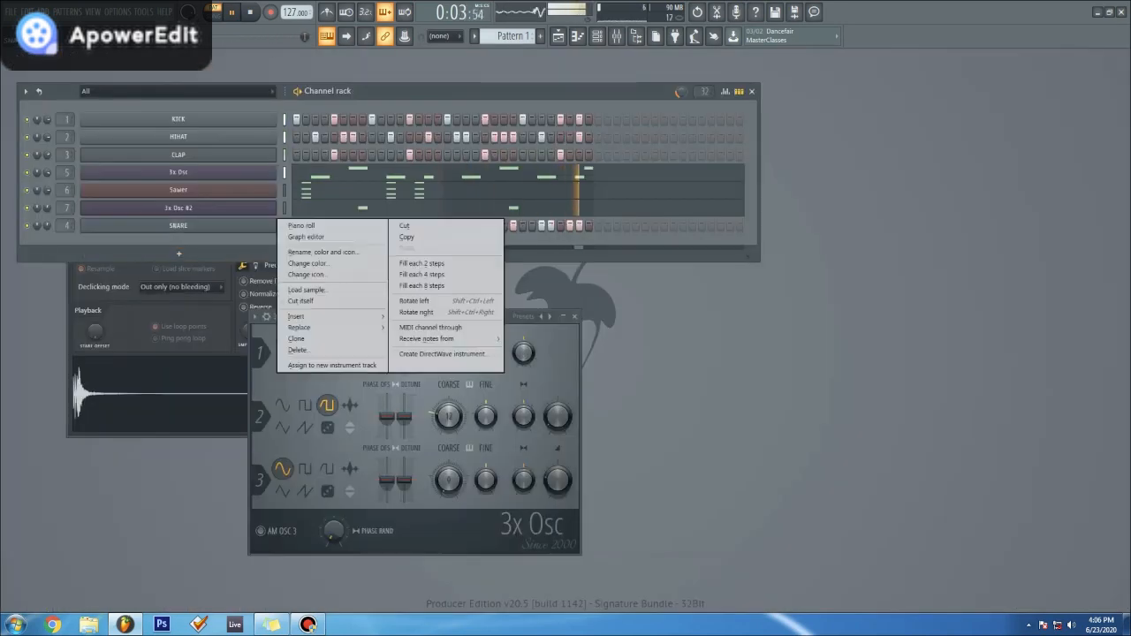
mouse_move(327, 316)
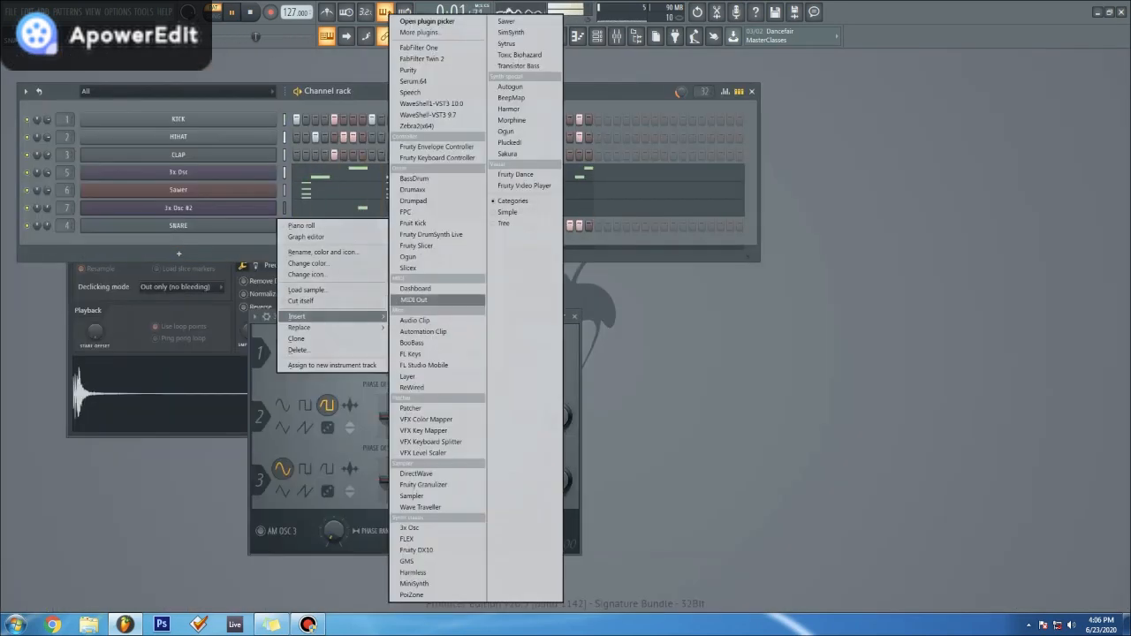
left_click(507, 20)
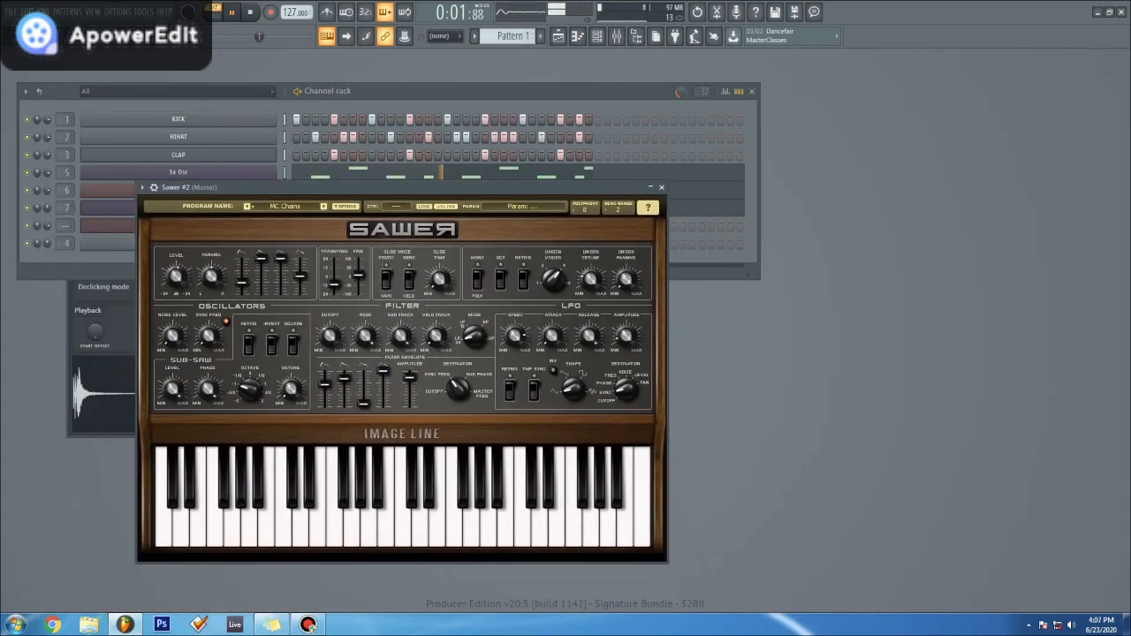
Step: Load the FG Cop-Out preset from the Keys bank into Sawer #2 and close its window
left_click(285, 207)
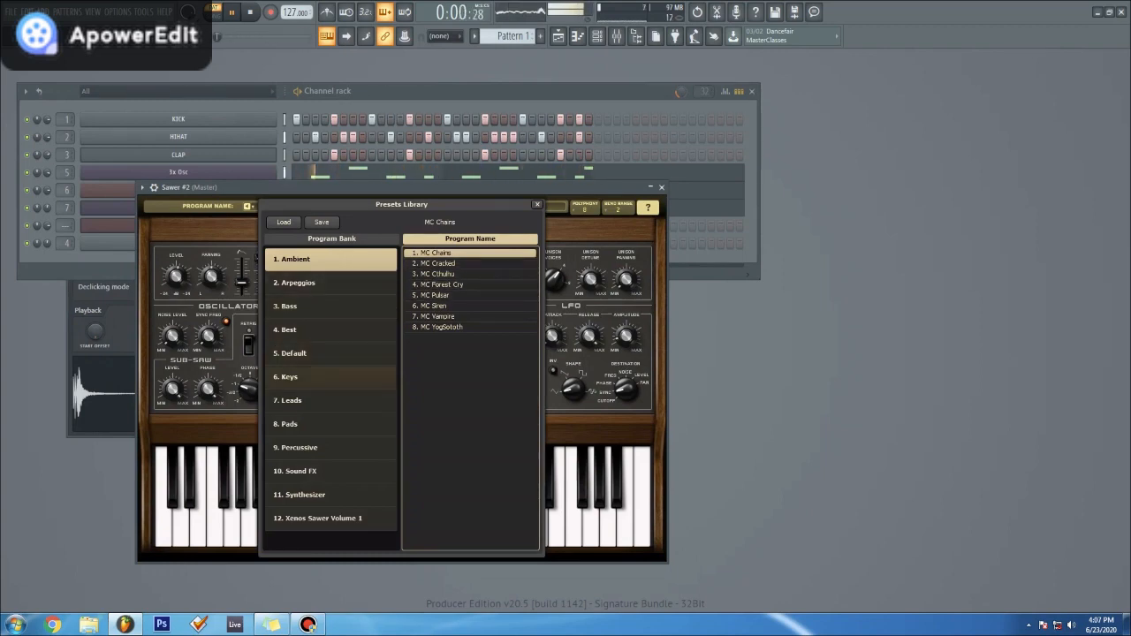
left_click(331, 378)
left_click(462, 306)
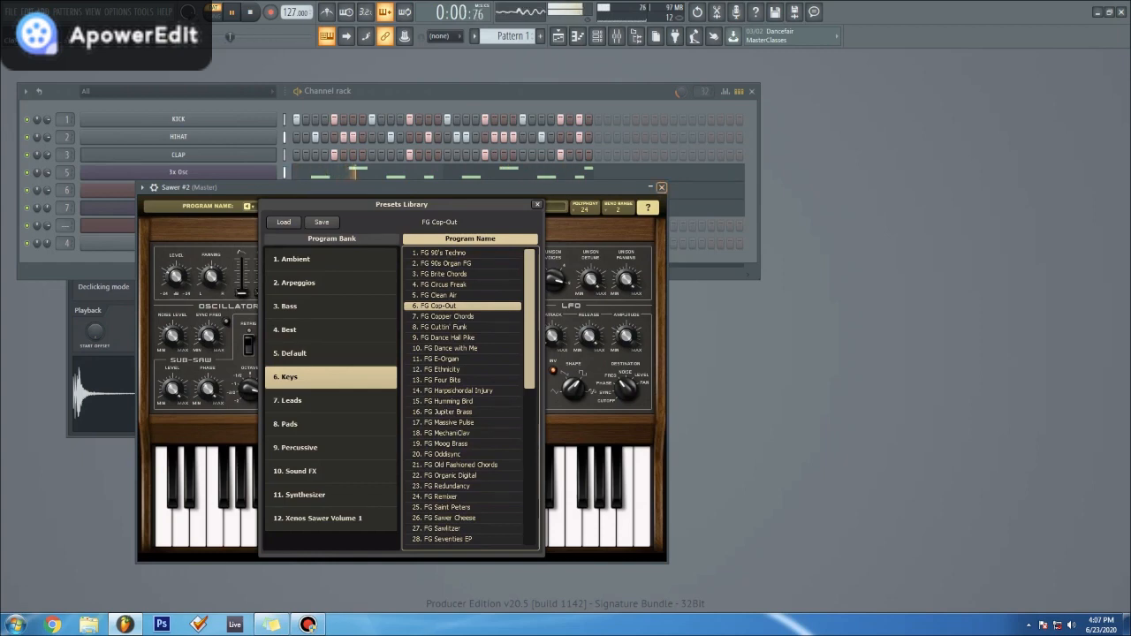
left_click(661, 187)
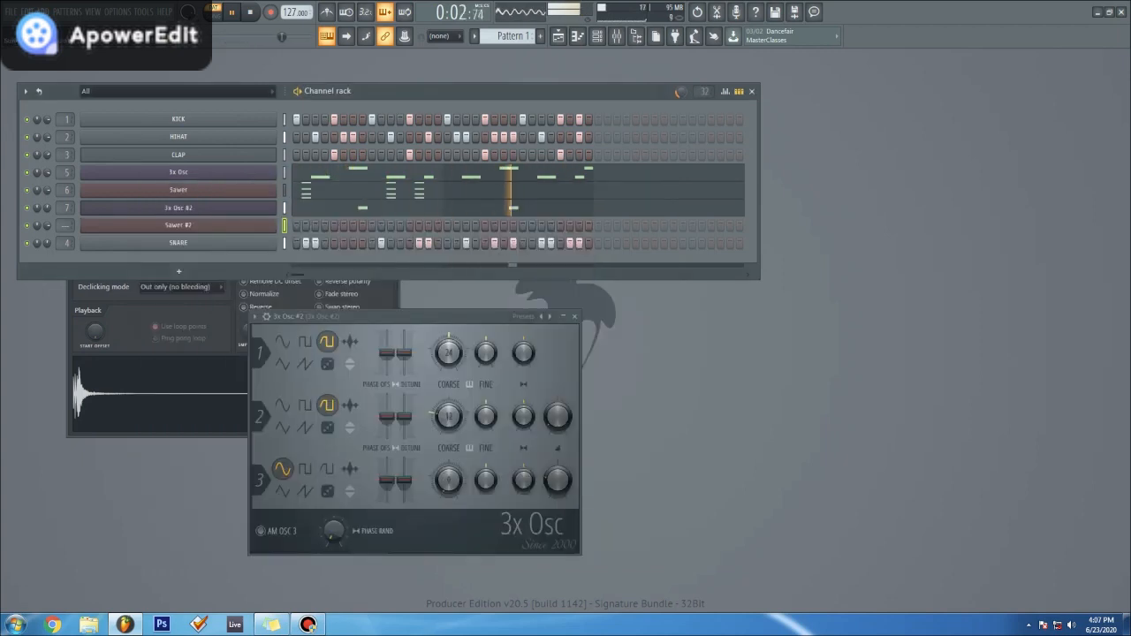
Step: Place an E4, G4 and B4 chord at the start of Sawer #2's piano roll and lengthen it to two bars
right_click(269, 225)
left_click(301, 226)
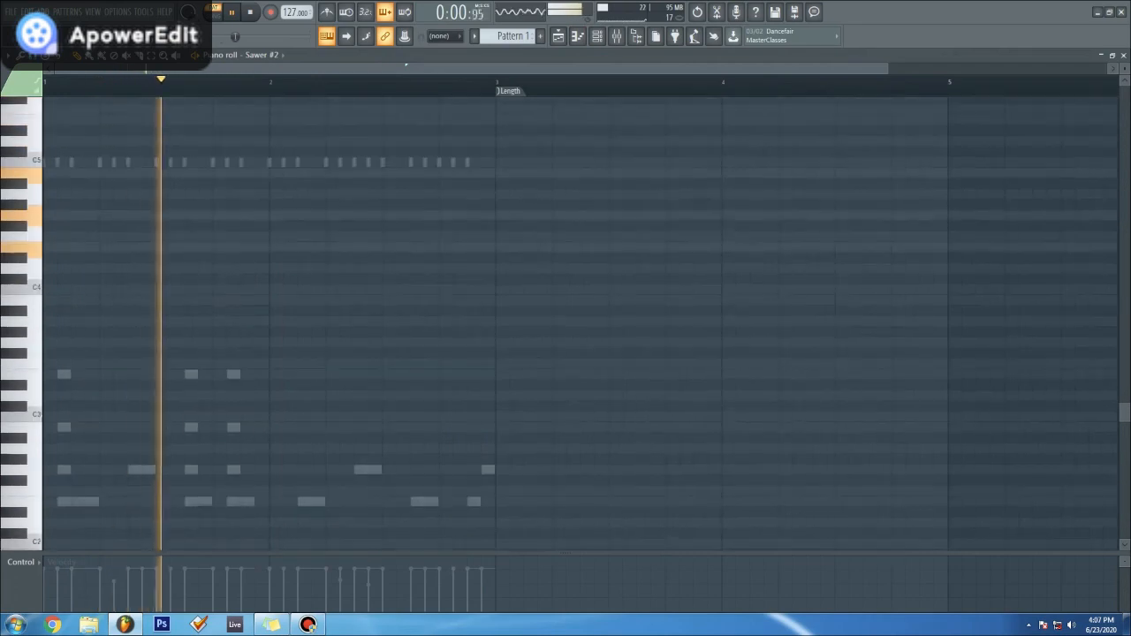
scroll(580, 323, "up", 4)
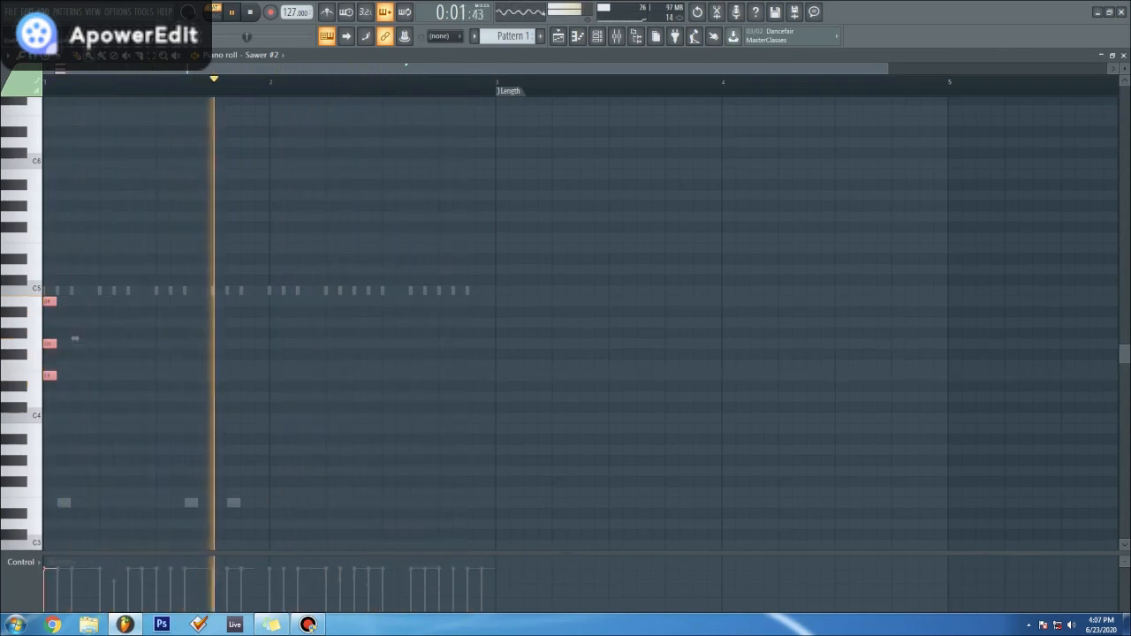
left_click_drag(75, 339, 507, 339)
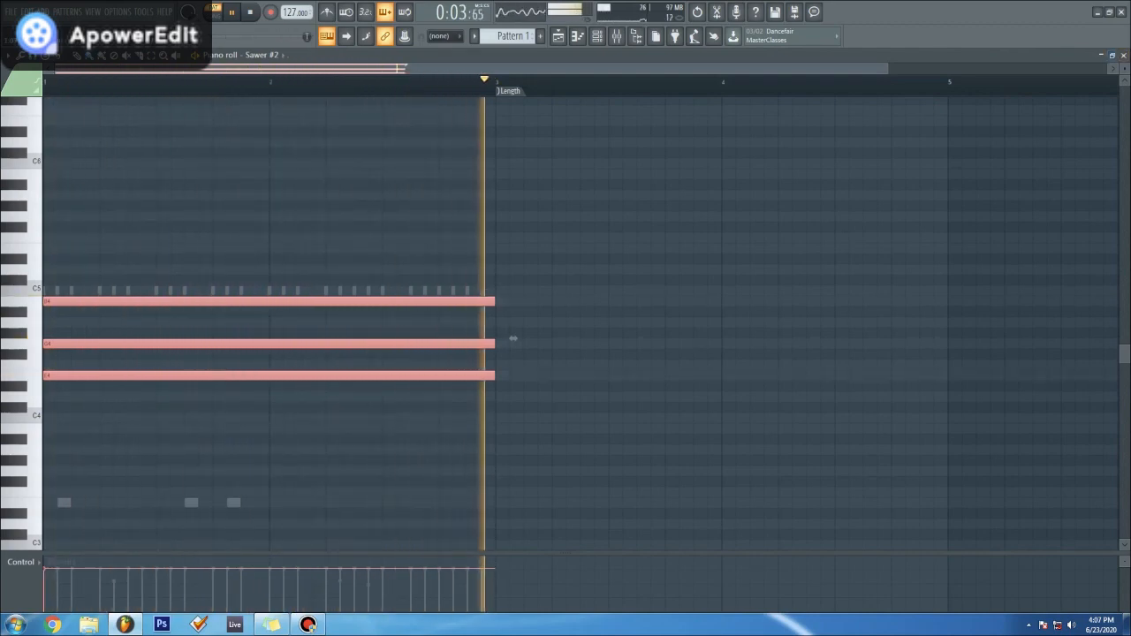
Step: Stop playback, audition different three-note Sawer #2 chords from the computer keyboard, and restart playback
key("space")
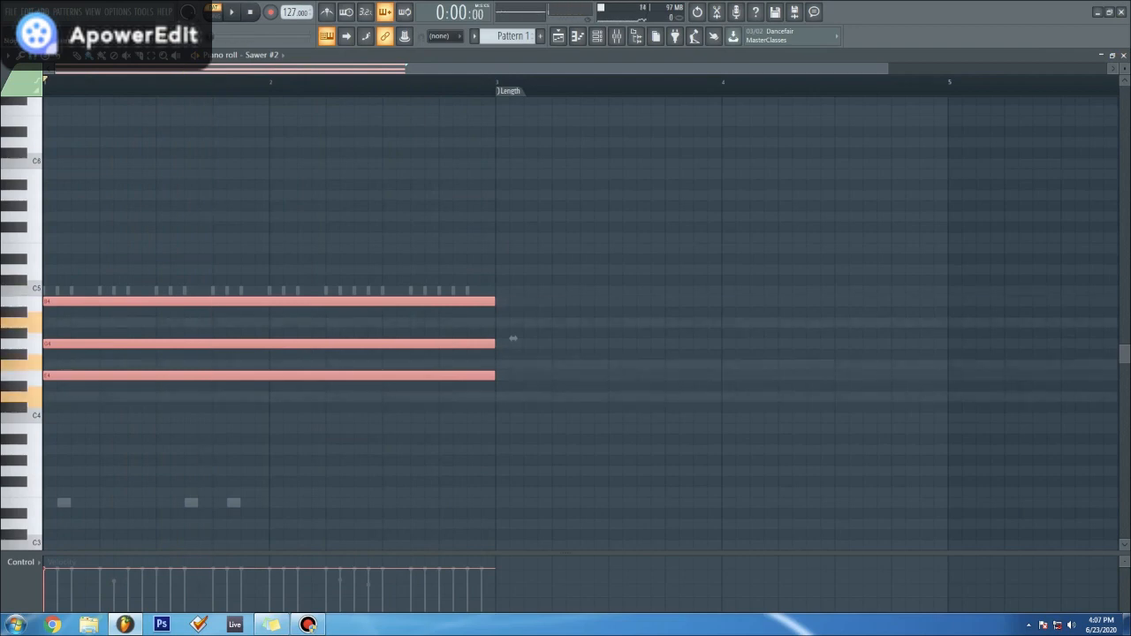
key("z")
key("c")
key("b")
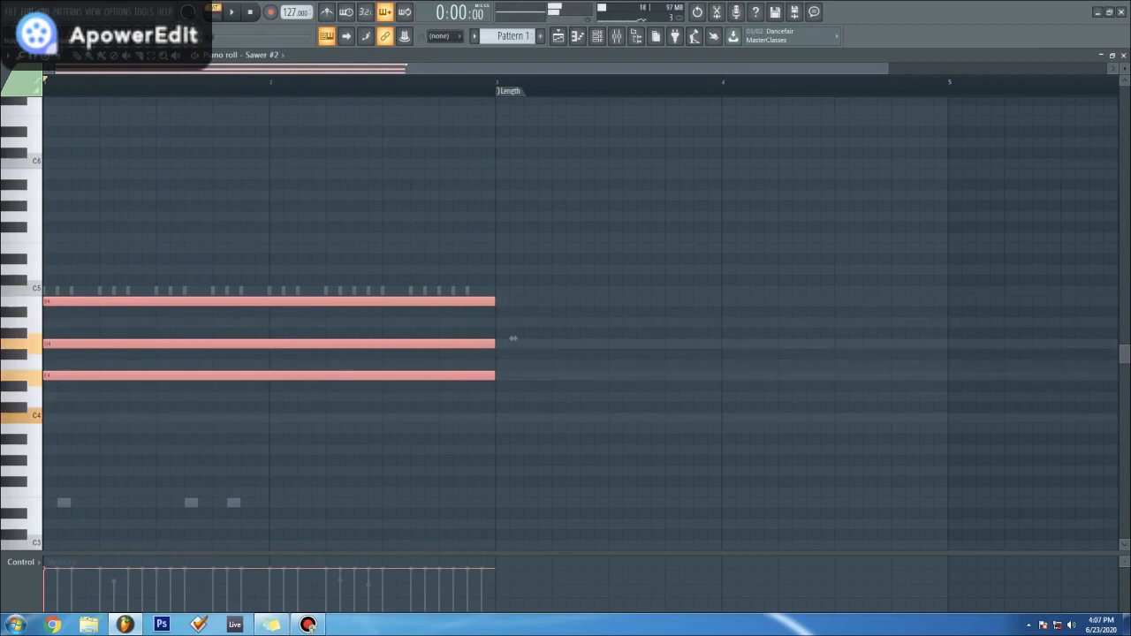
key("z")
key("c")
key("b")
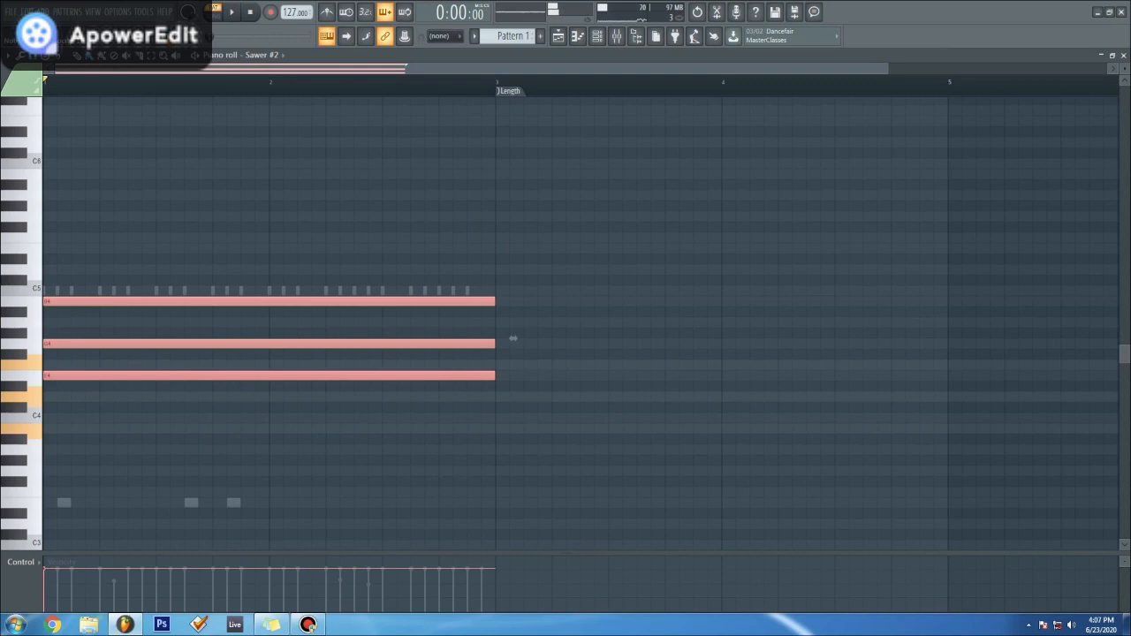
key("m")
key("w")
key("5")
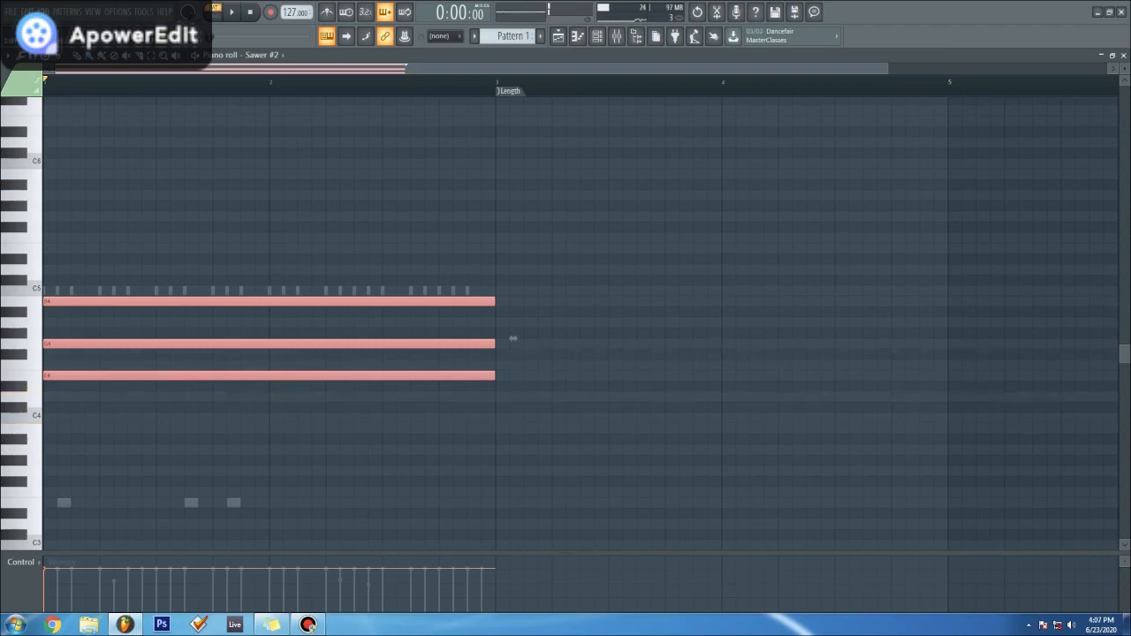
key("w")
key("r")
key("y")
key("e")
key("t")
key("u")
key("m")
key("w")
key("5")
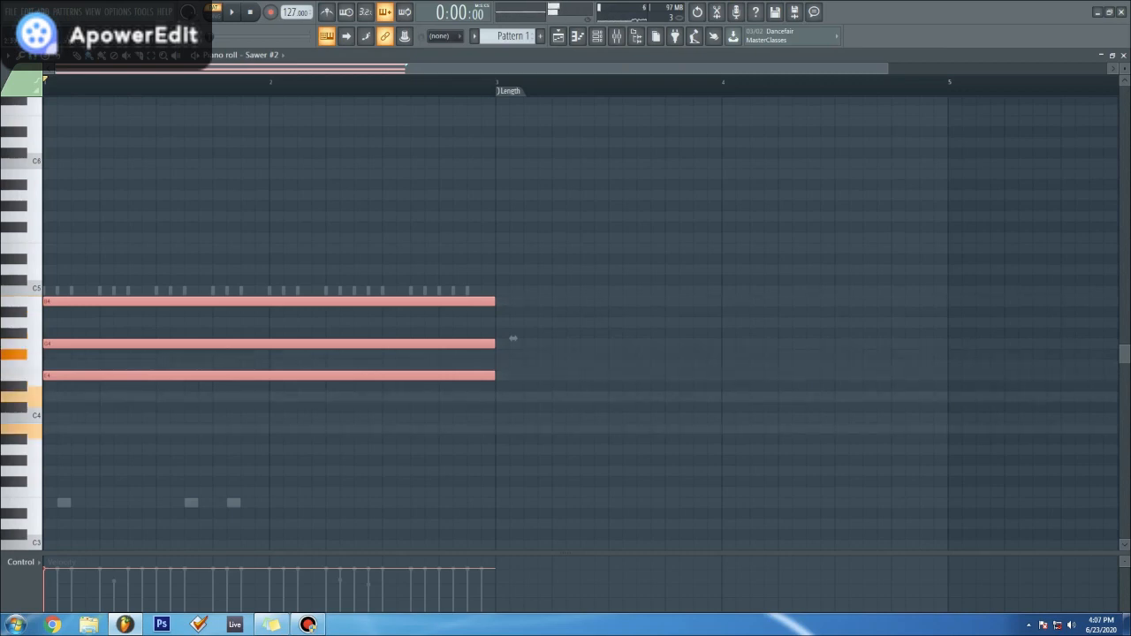
key("space")
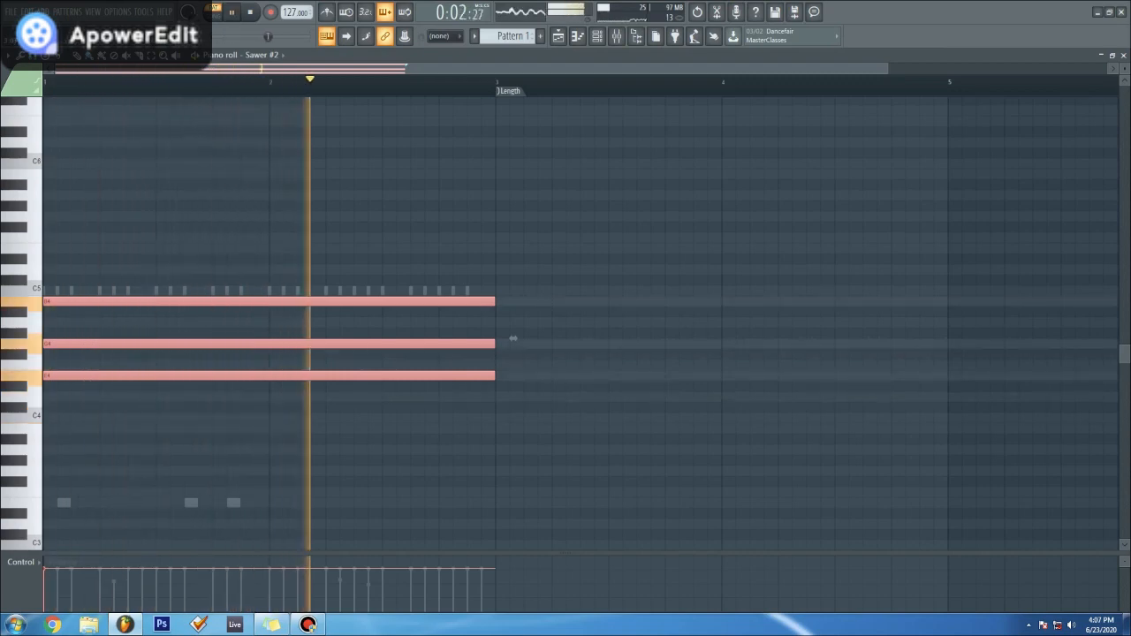
Step: Extend the E4, G4, B4 chord to four bars, add a four-bar B3, D4, F#4 chord from bar 5, and leave the note editor
left_click_drag(513, 339, 965, 338)
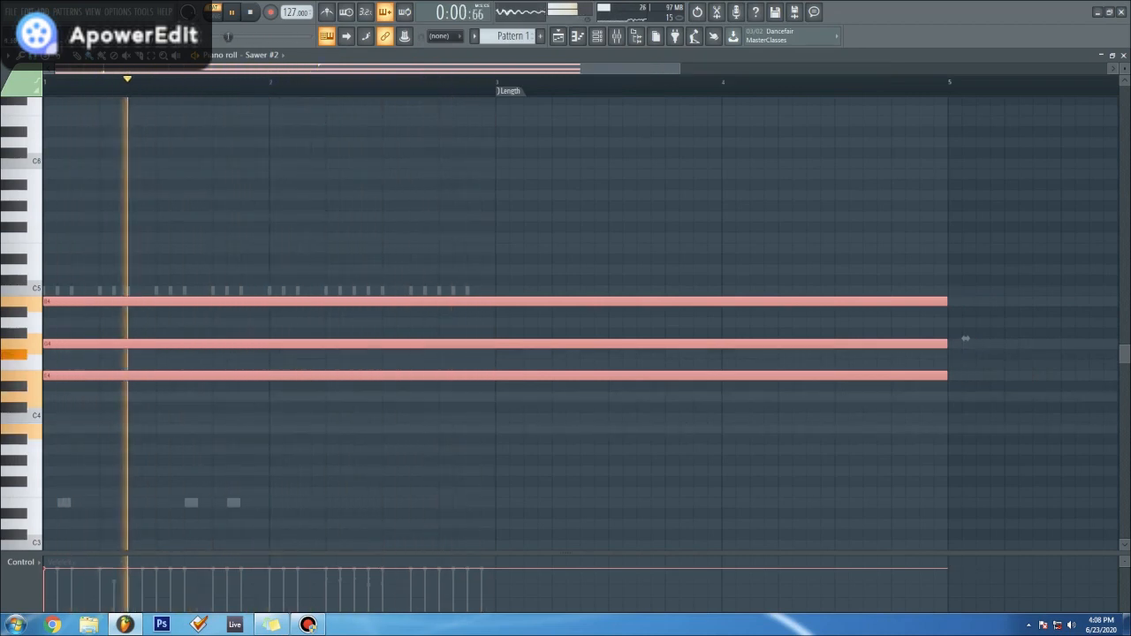
left_click(965, 429)
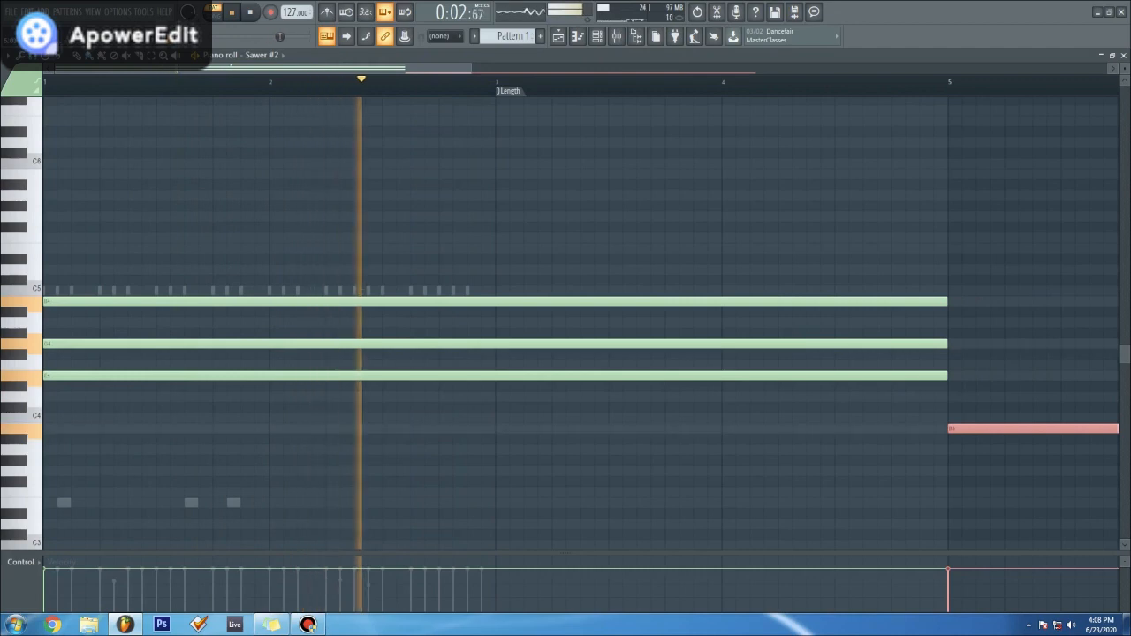
left_click(960, 397)
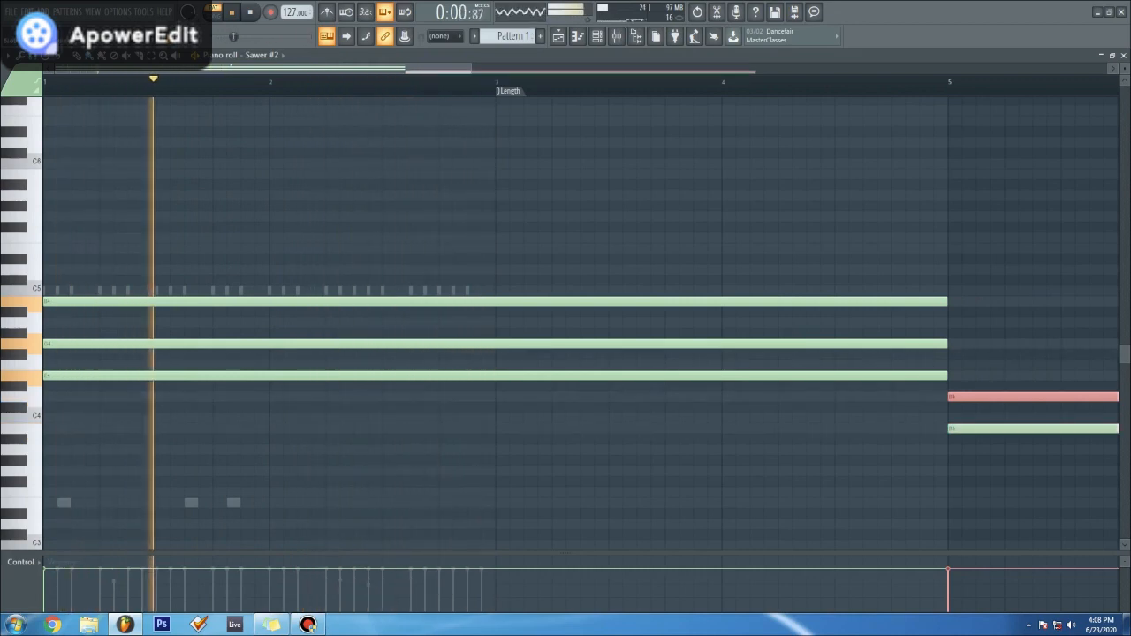
left_click(960, 355)
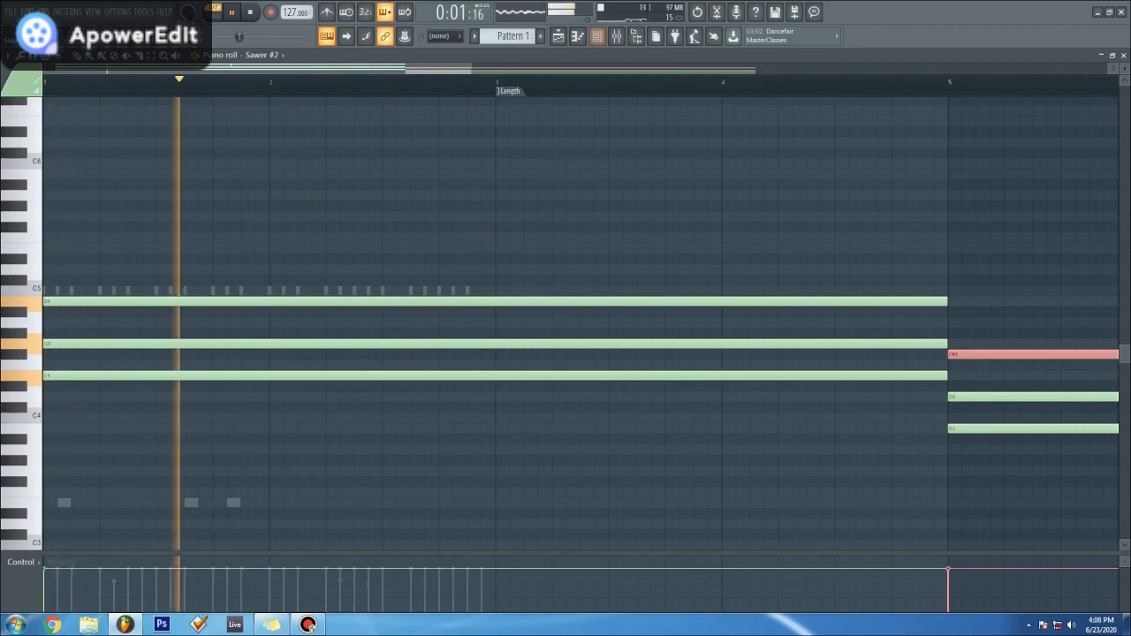
scroll(579, 324, "down", 3)
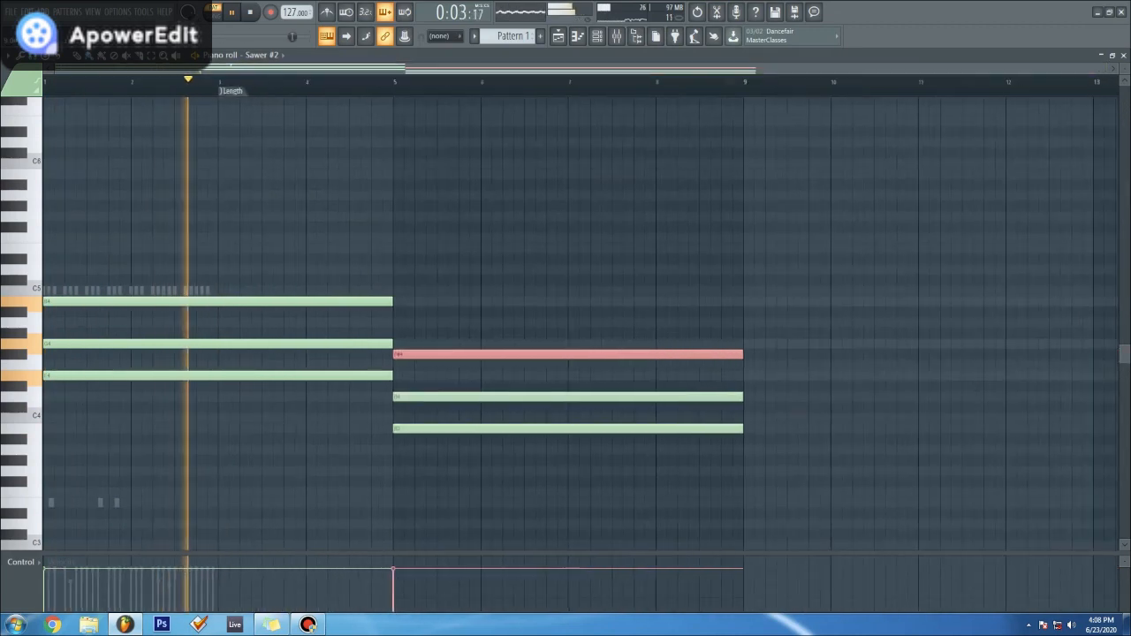
key("ctrl+d")
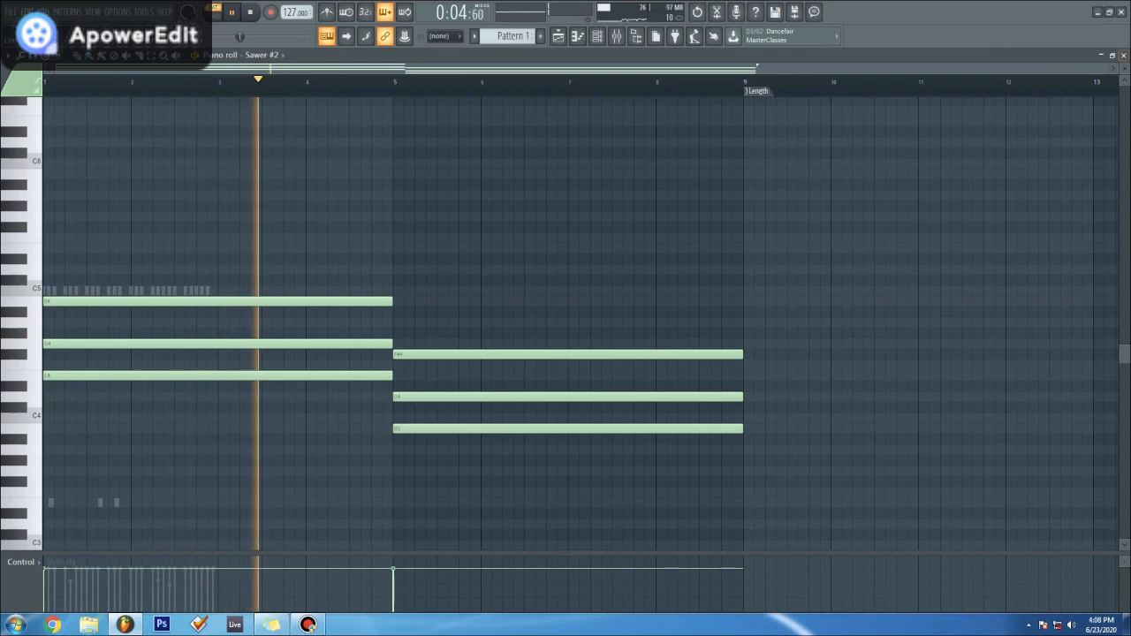
key("space")
left_click(1123, 55)
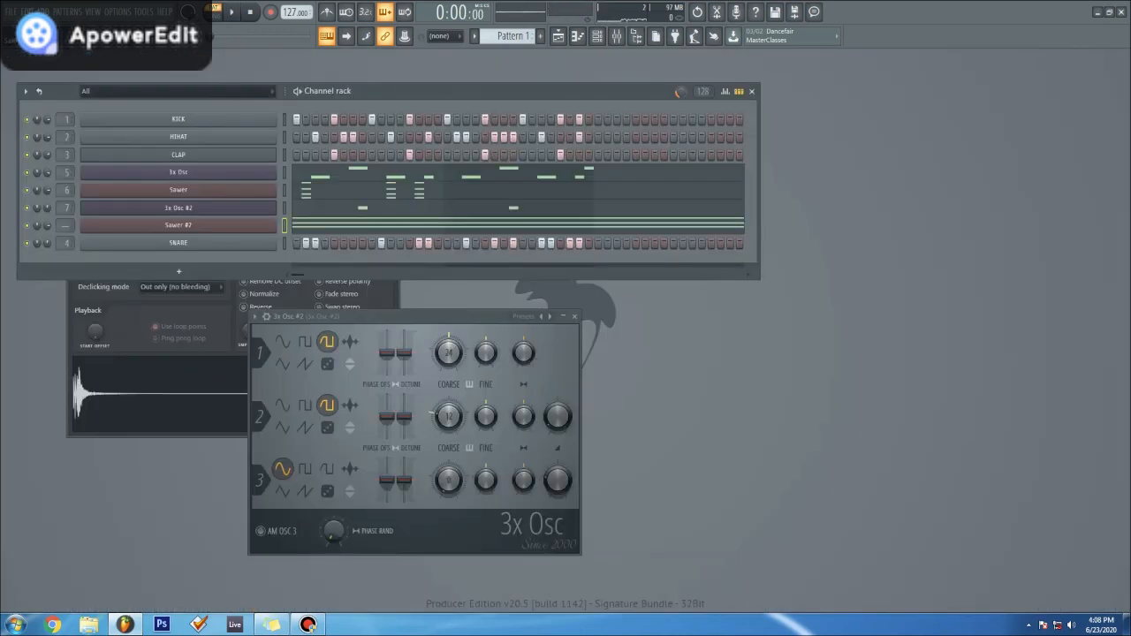
Step: Move Sawer #2's notes from Pattern 1 to the same channel in Pattern 2, then return to Pattern 1
right_click(275, 221)
left_click(407, 226)
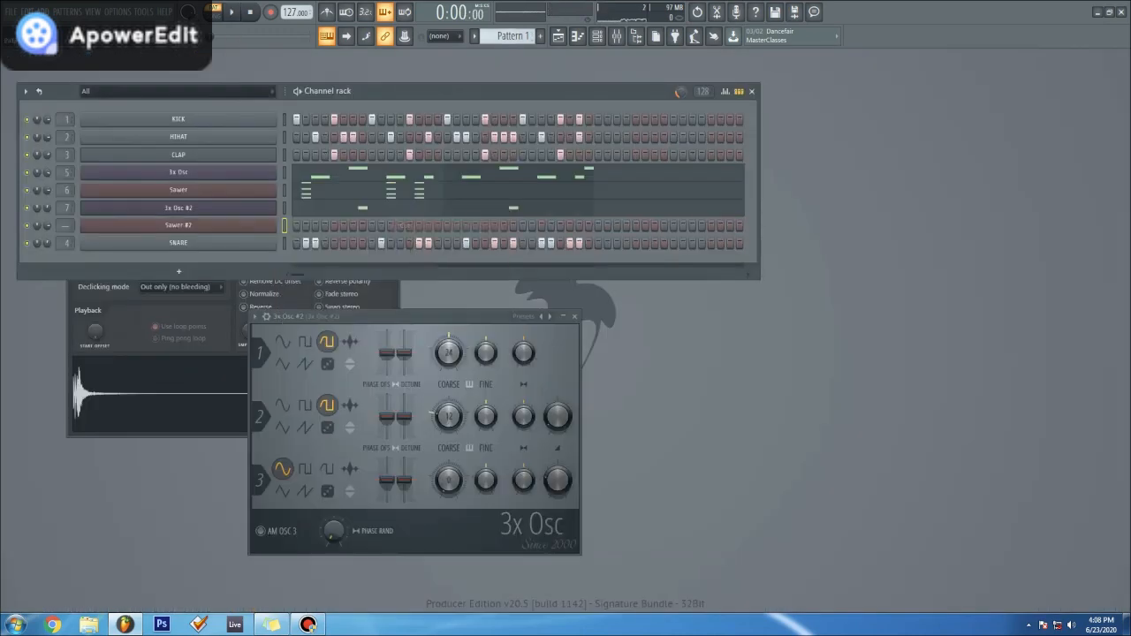
key("KP_Add")
right_click(276, 221)
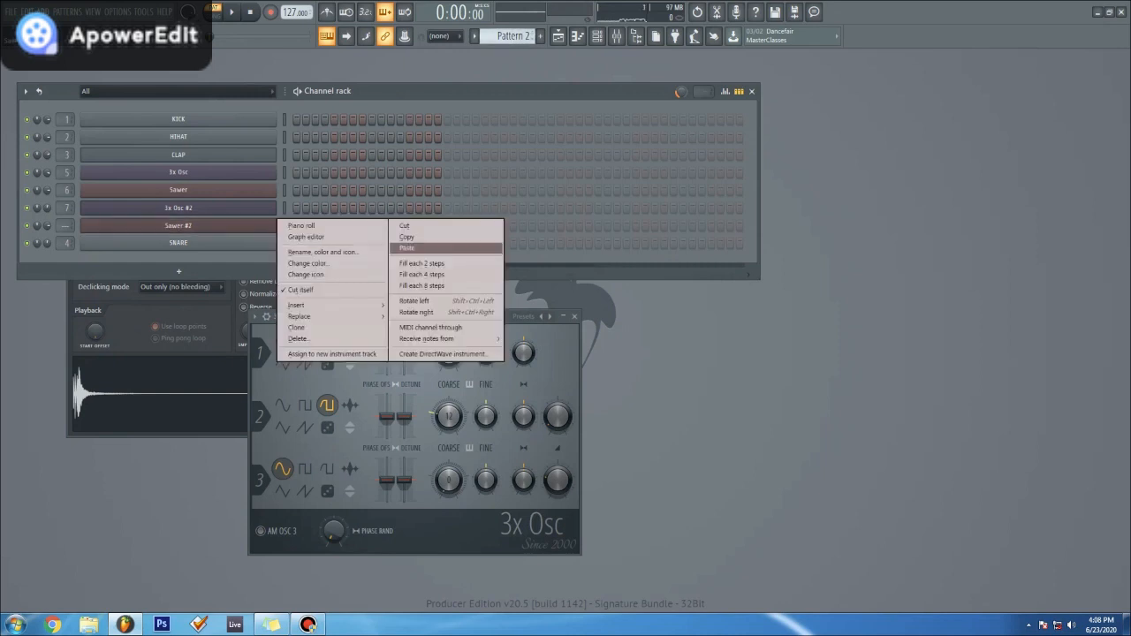
left_click(408, 247)
key("KP_Subtract")
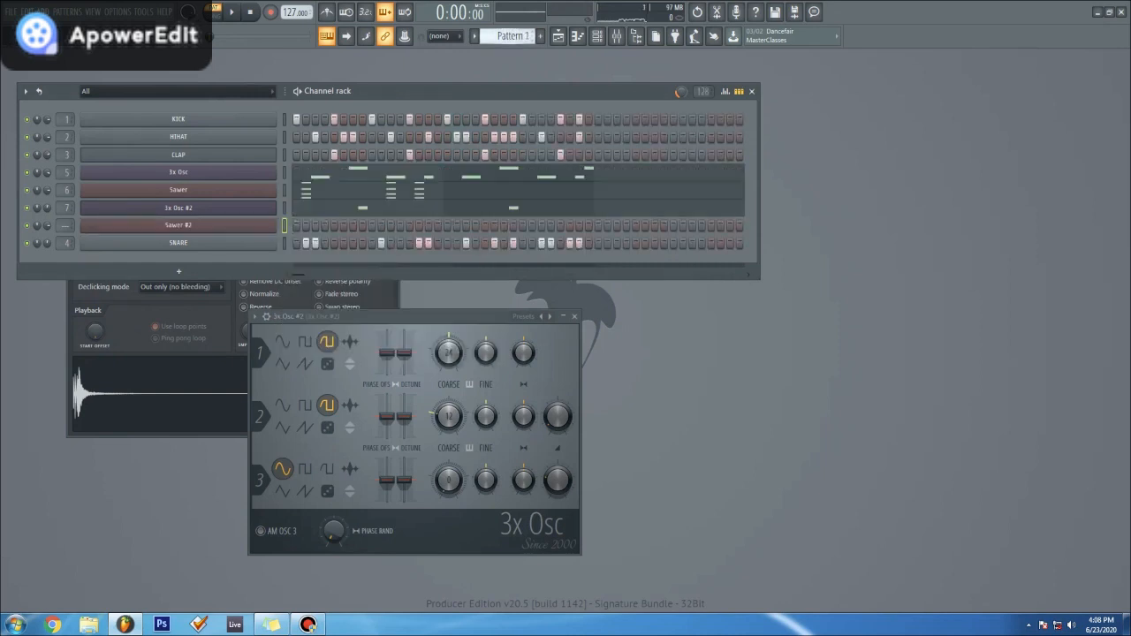
Step: Place a Pattern 1 clip at bar 1 of Track 1, trim it to two bars, and switch playback to song mode
left_click(558, 36)
left_click_drag(268, 168, 168, 103)
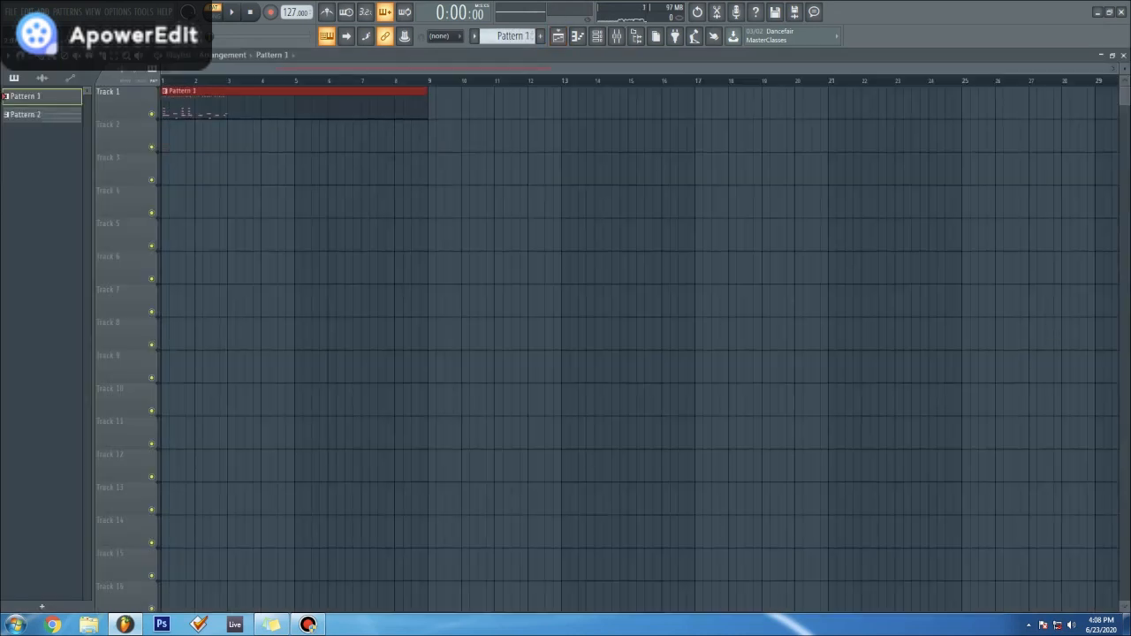
left_click_drag(426, 106, 228, 106)
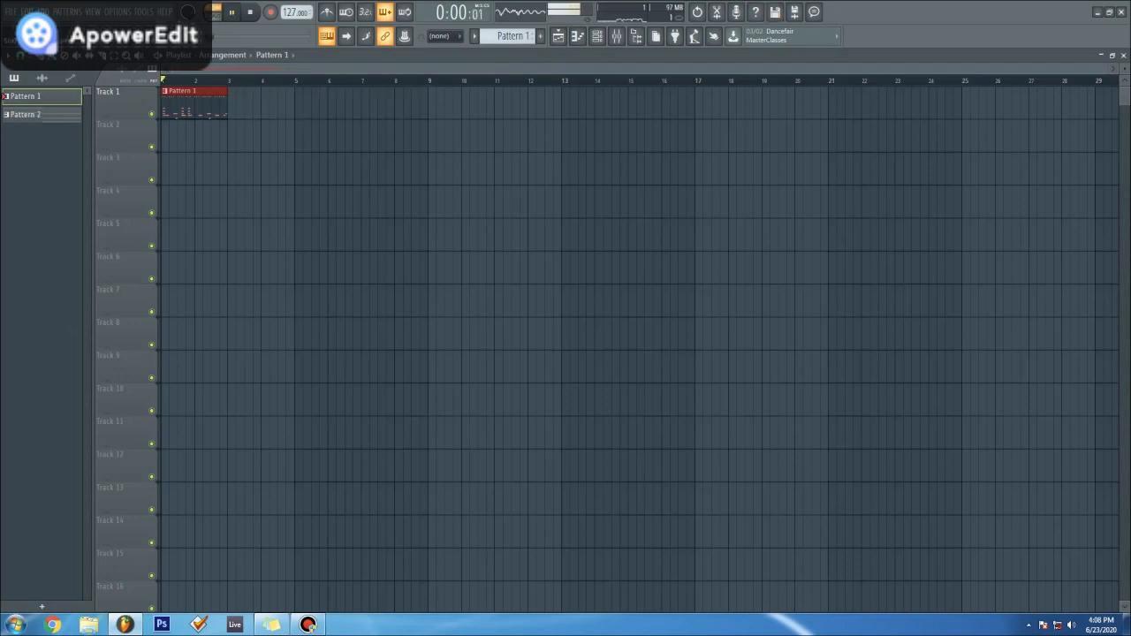
key("l")
Step: Place a Pattern 2 clip at bar 1 of Track 2 in the playlist and stop playback
left_click(41, 114)
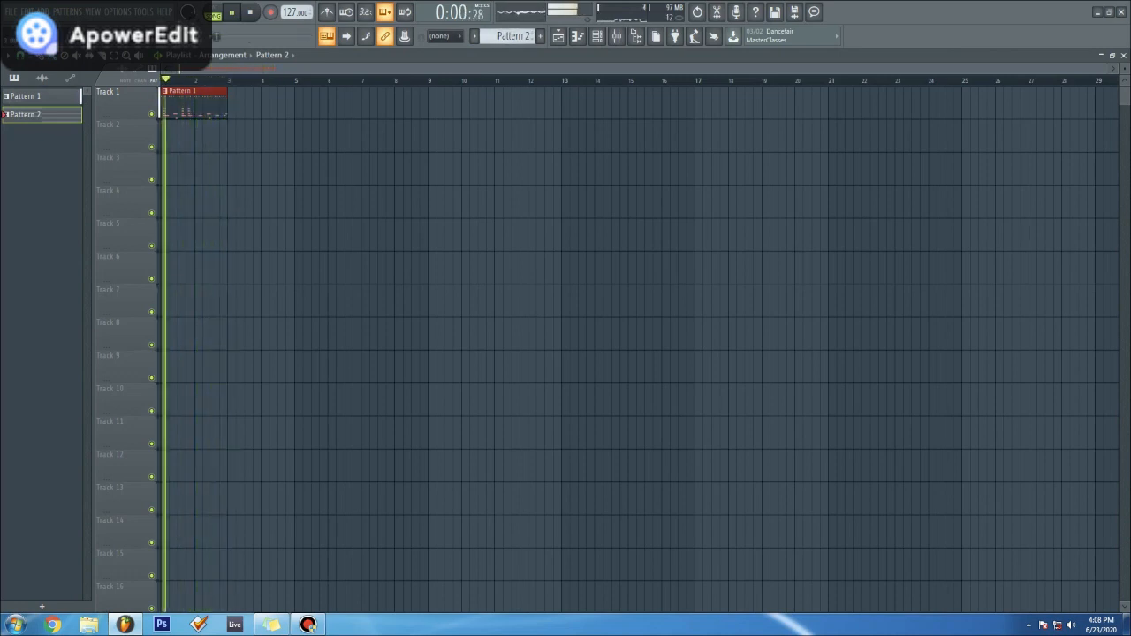
left_click_drag(173, 136, 165, 136)
key("space")
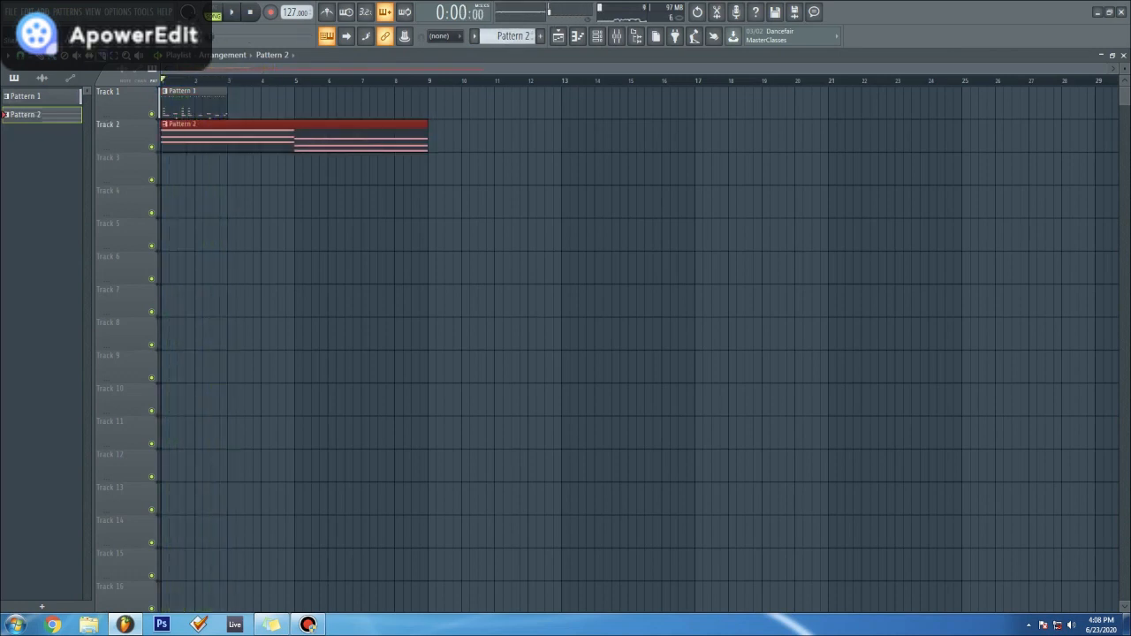
Step: Repeat the two-bar Pattern 1 clip along Track 1 up to the end of Pattern 2's eight bars, and start playback
left_click(208, 104)
left_click(239, 104)
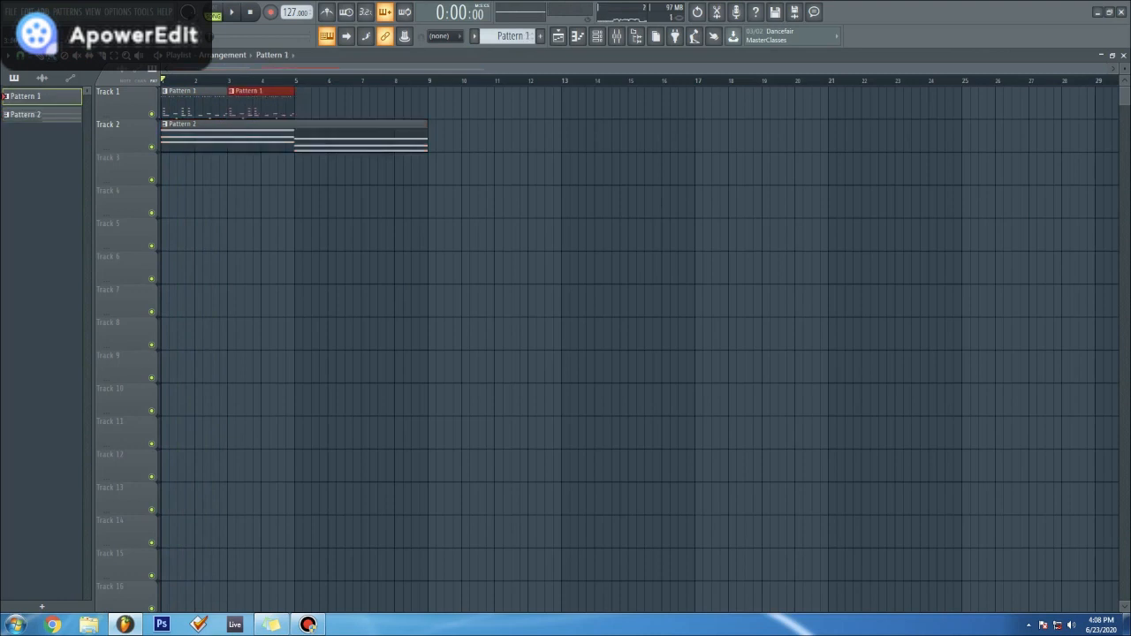
left_click(324, 104)
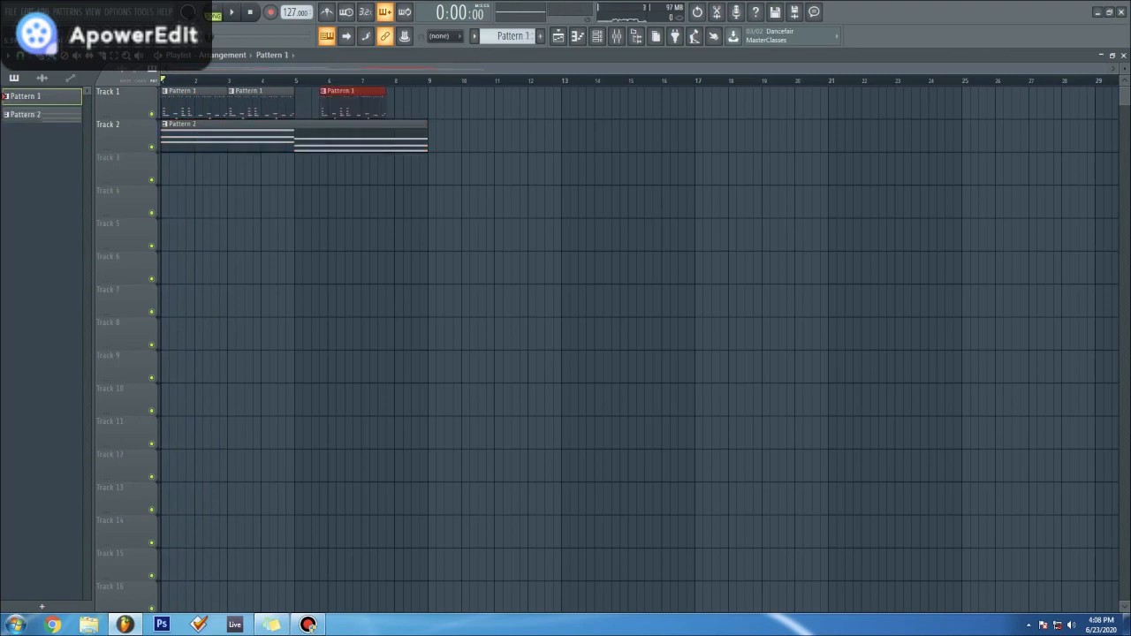
left_click(375, 104)
key("space")
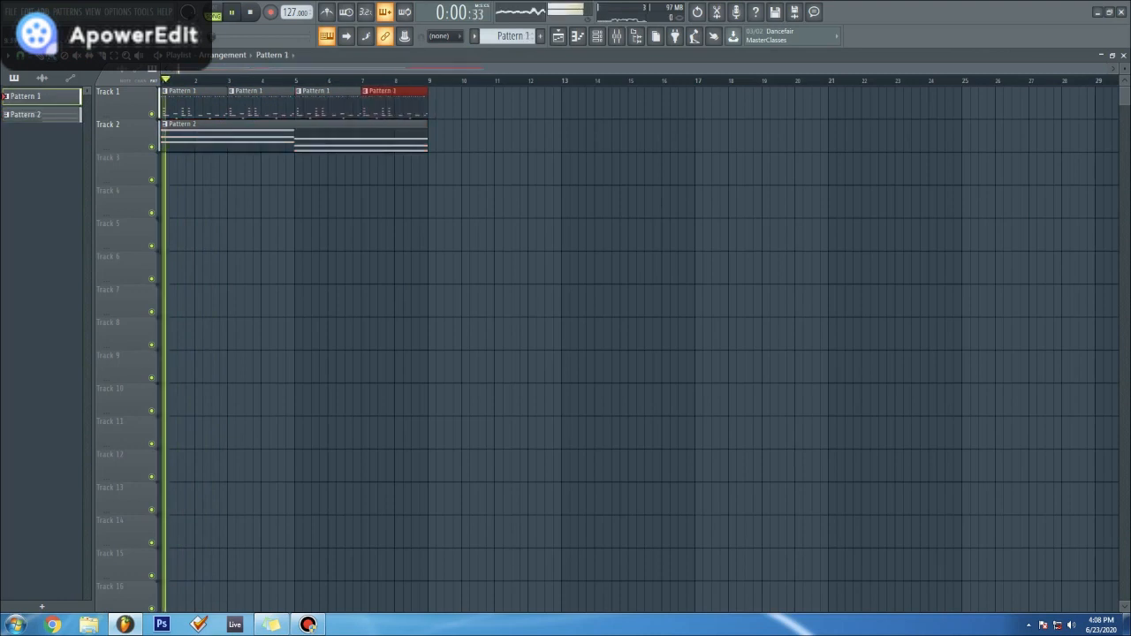
Step: Route Sawer #2 to mixer insert 8 and load Fruity Parametric EQ 2 in that insert's first effect slot
key("F5")
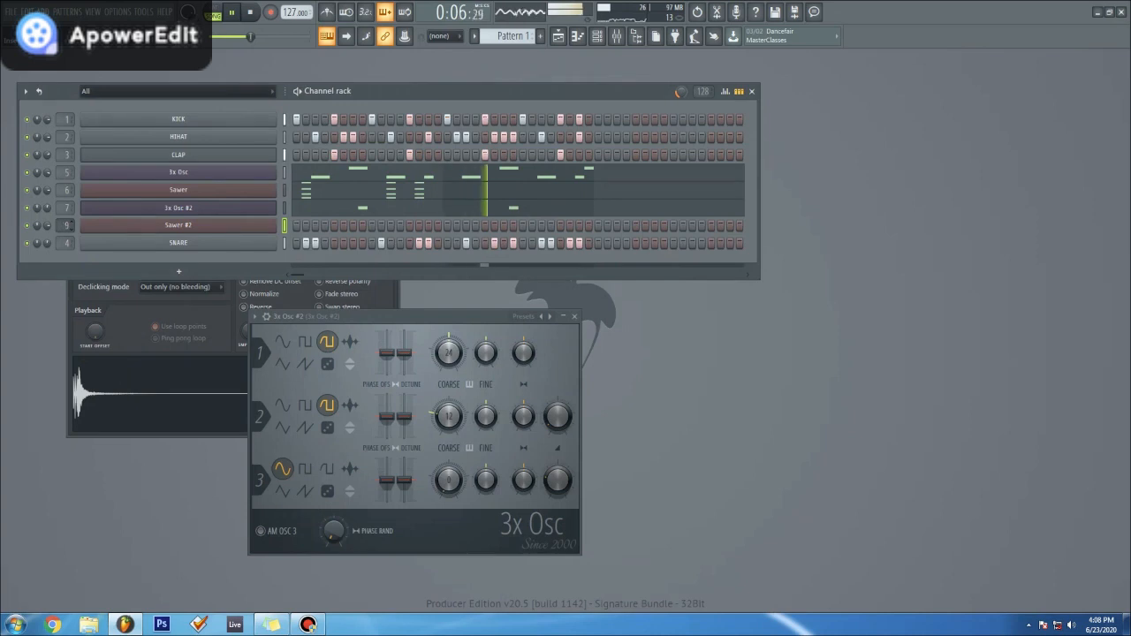
key("F9")
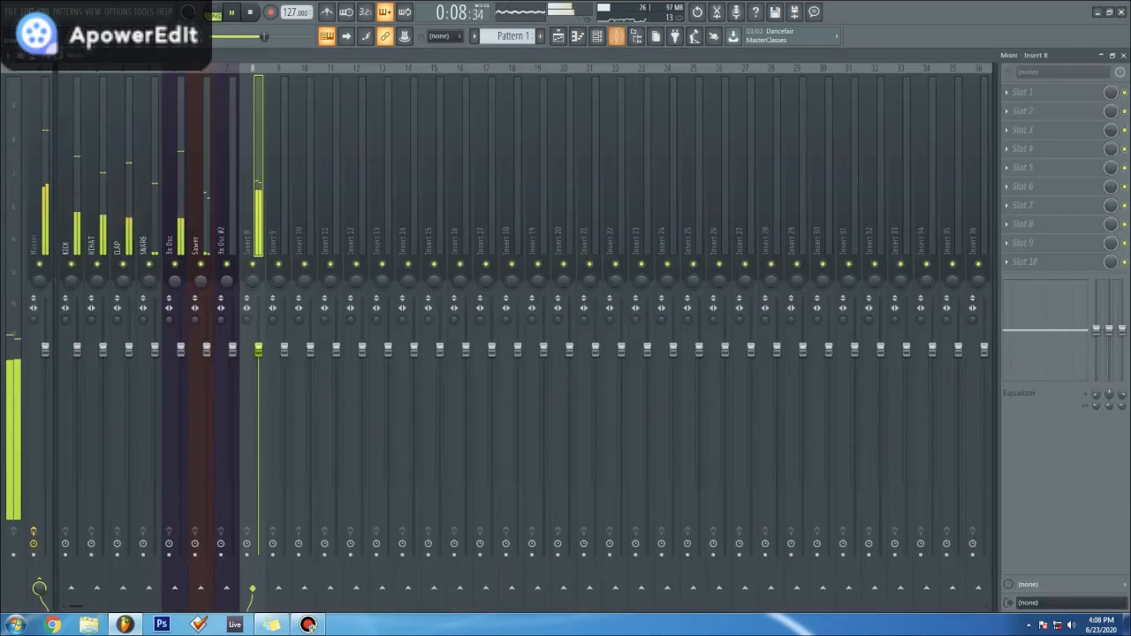
left_click(1007, 92)
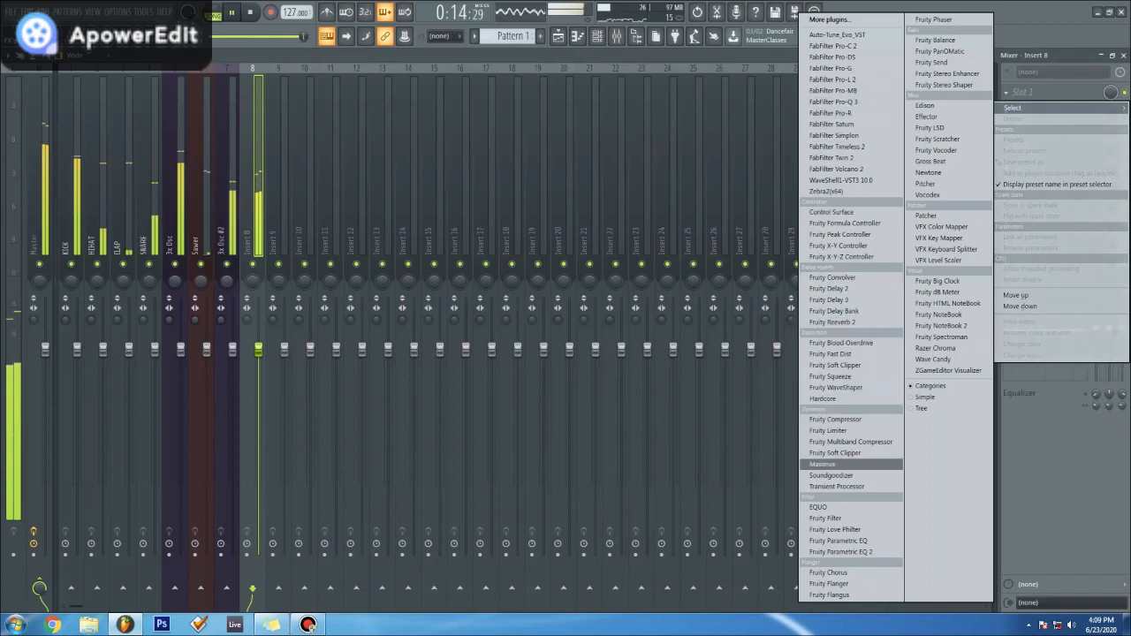
left_click(840, 552)
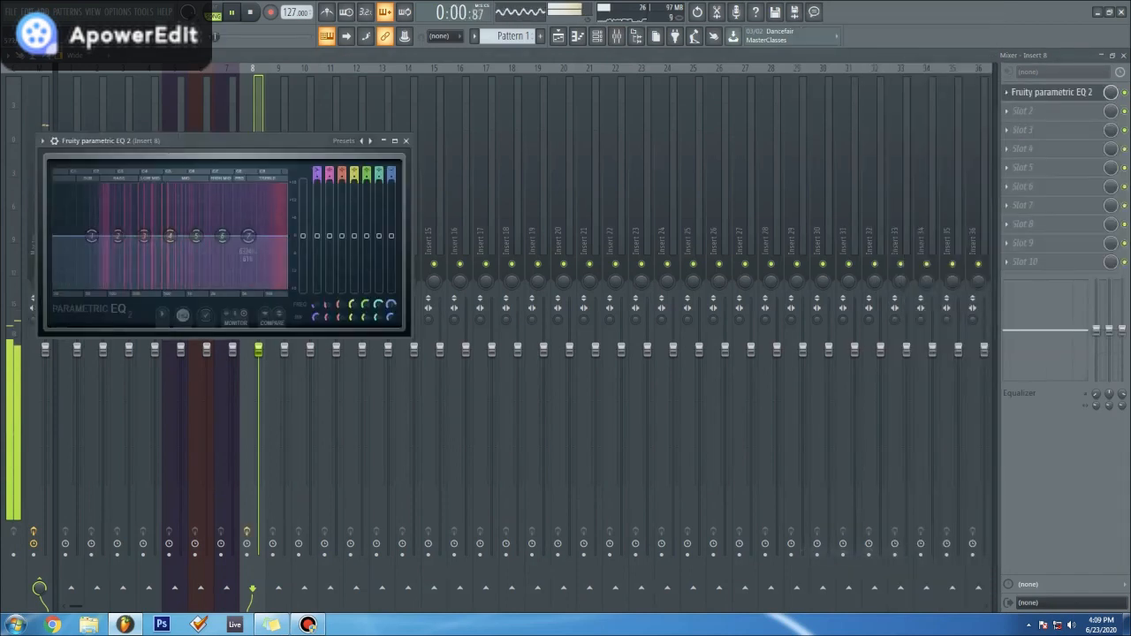
Step: Set the EQ's band 7 to Low pass with its cutoff in the mids, and slightly boost bands 3 and 4
right_click(248, 236)
mouse_move(265, 267)
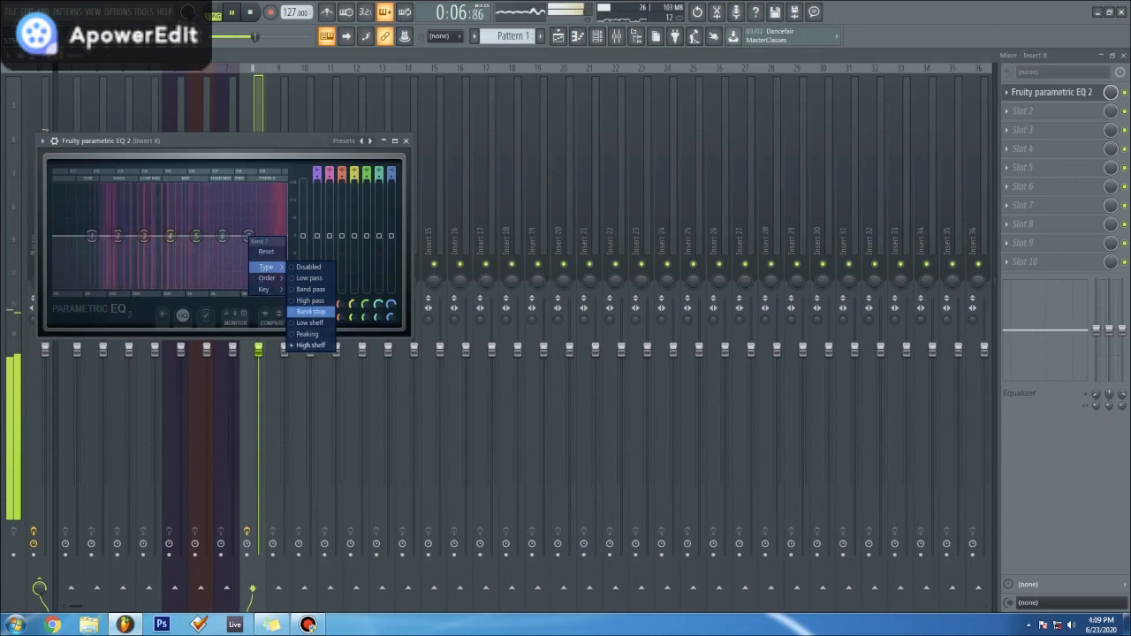
left_click(309, 278)
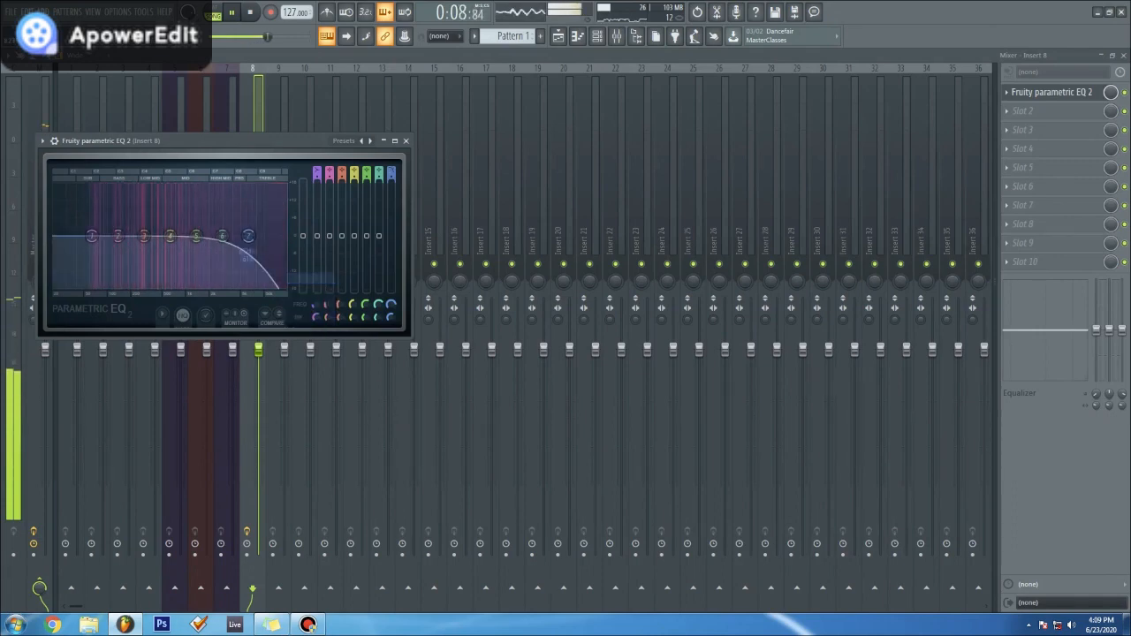
left_click_drag(243, 235, 213, 235)
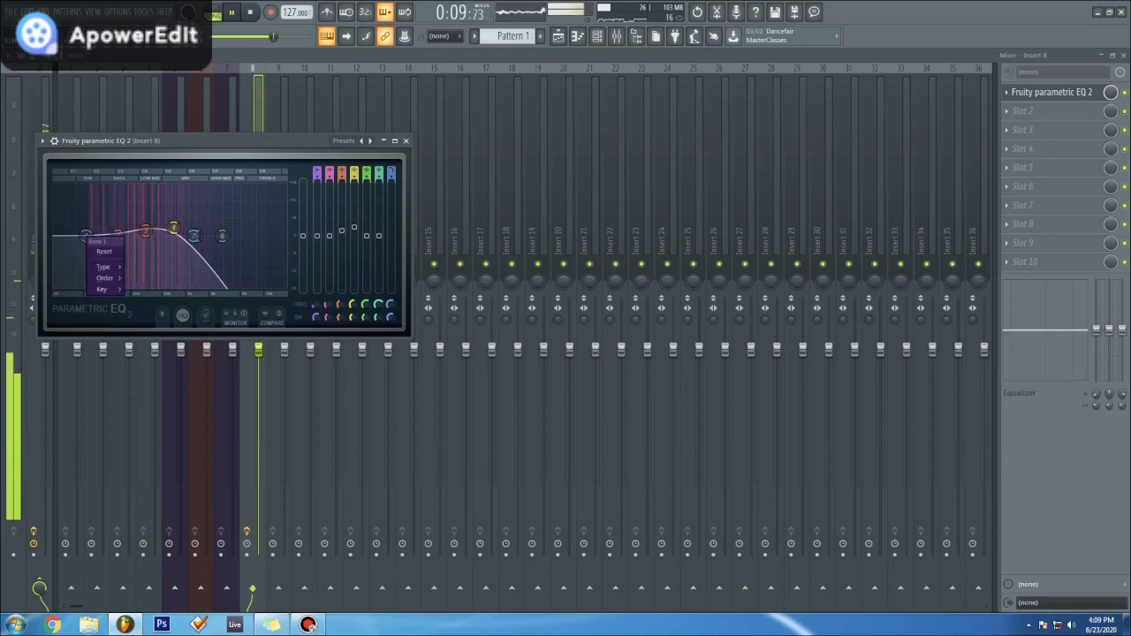
Step: Change the EQ's band 1 to High pass, raise its cutoff to about band 2's position, and close the EQ
mouse_move(104, 267)
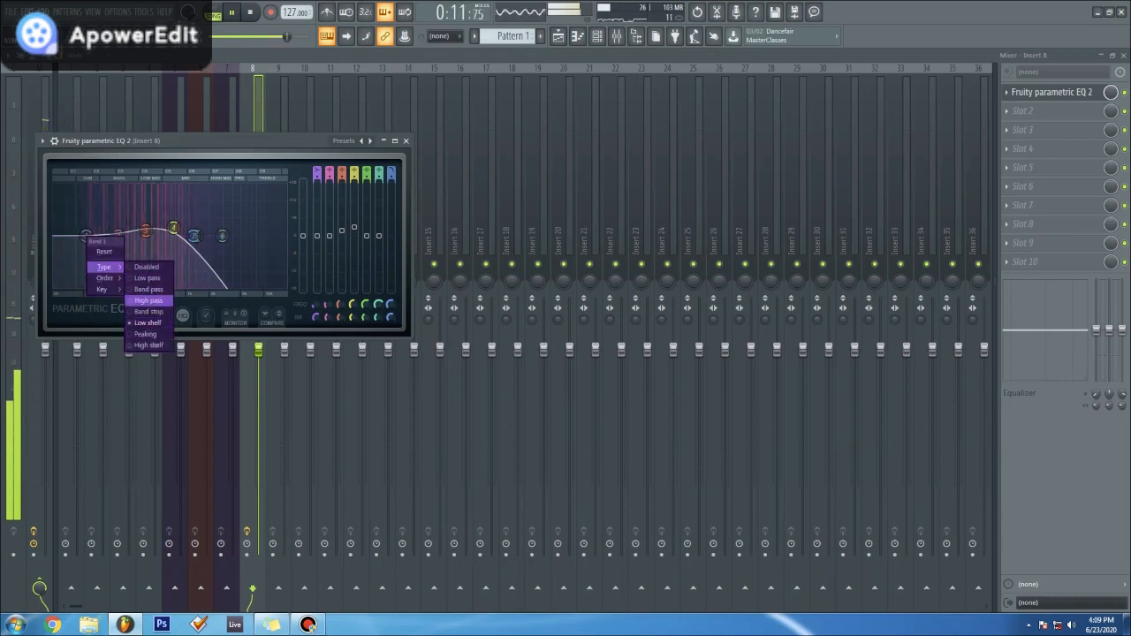
left_click(148, 300)
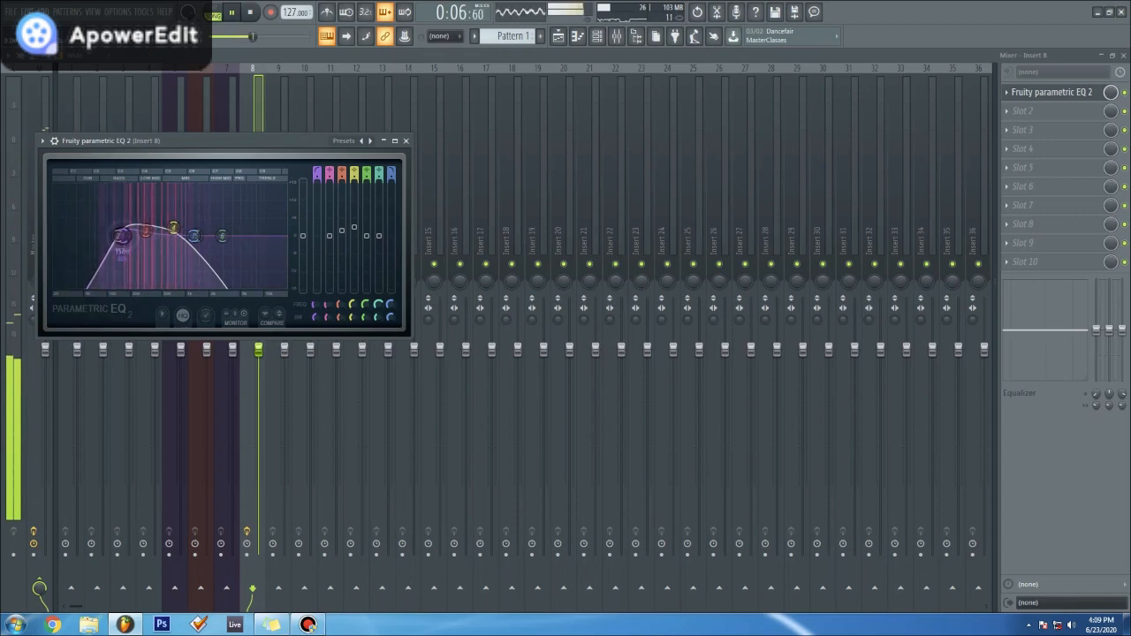
left_click(406, 140)
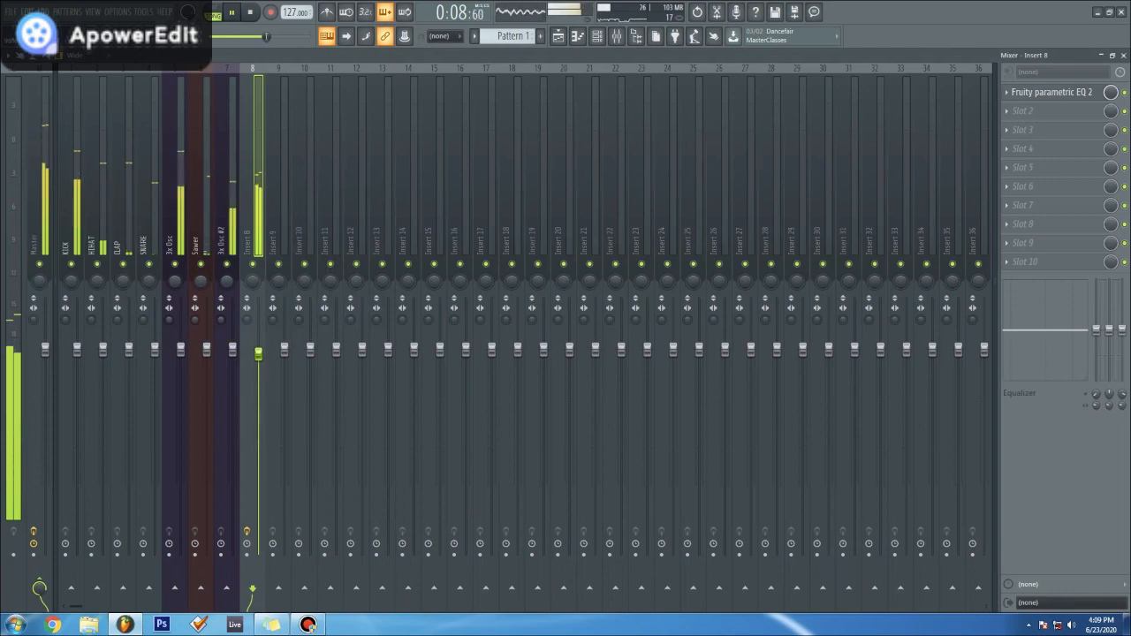
Step: Rename mixer insert 8 as PAD with a purple colour, and slightly lower the PAD and 3x Osc #2 faders
right_click(264, 70)
left_click(287, 79)
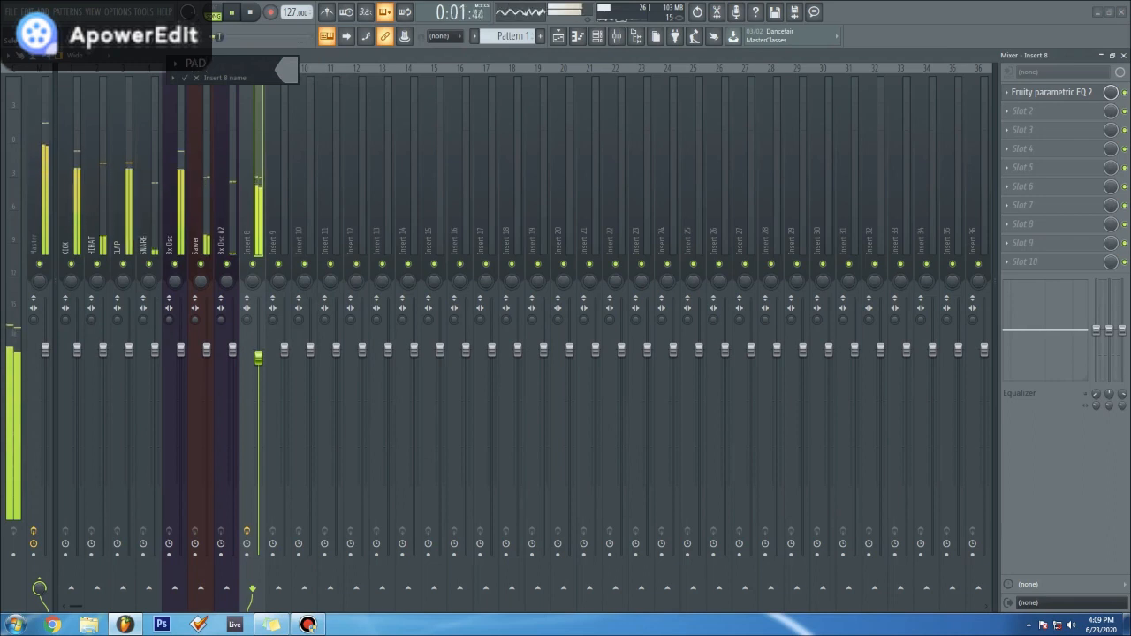
key("F2")
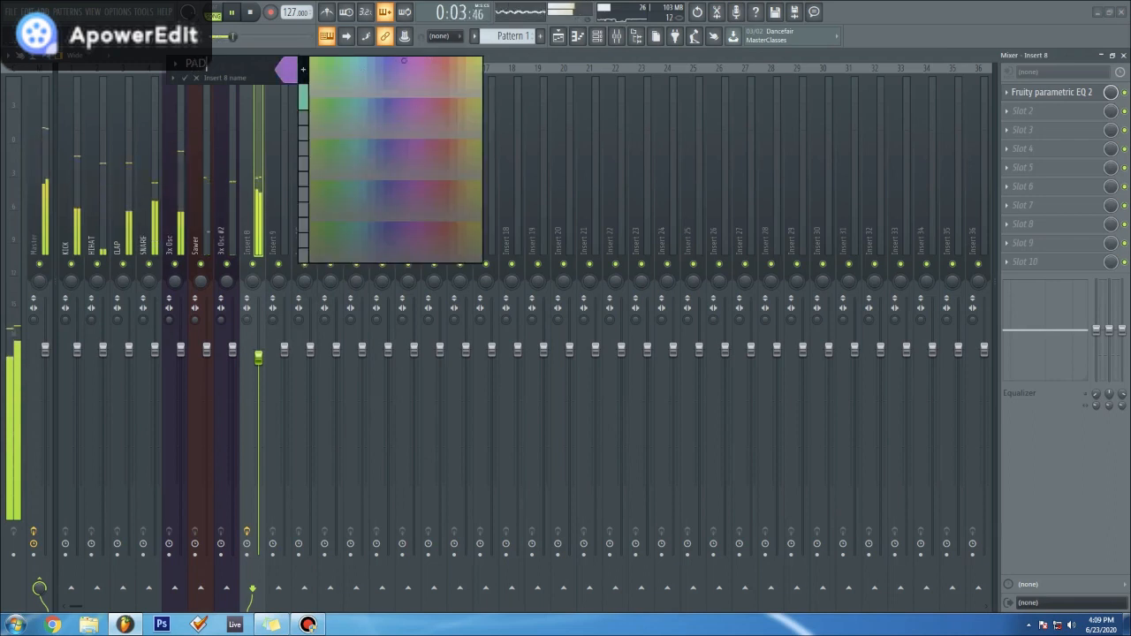
key("Return")
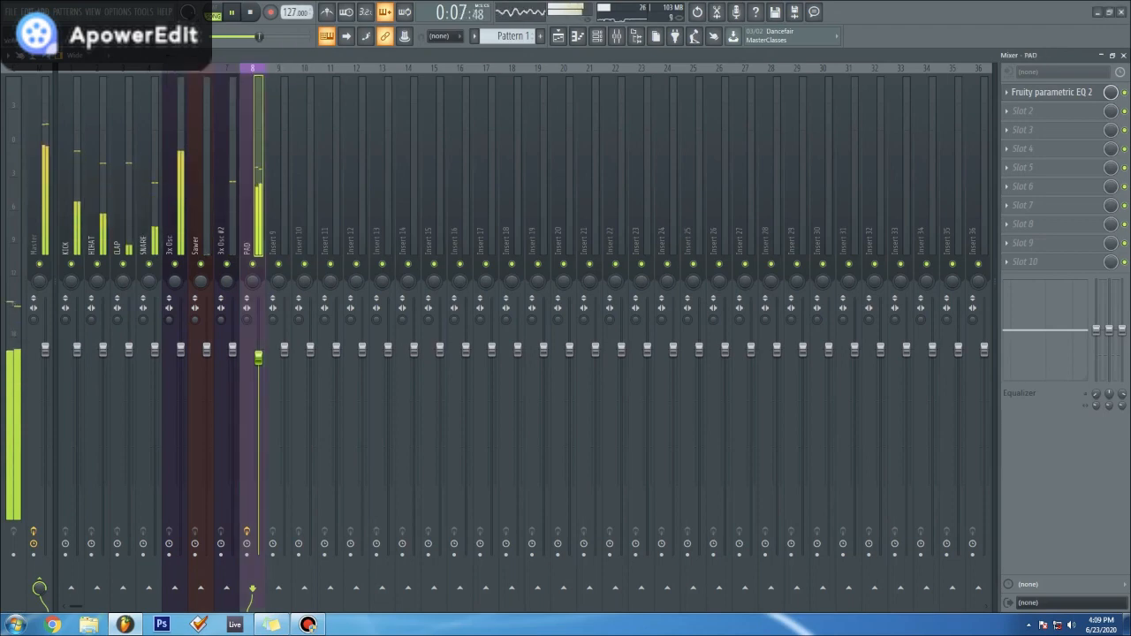
left_click_drag(233, 350, 233, 355)
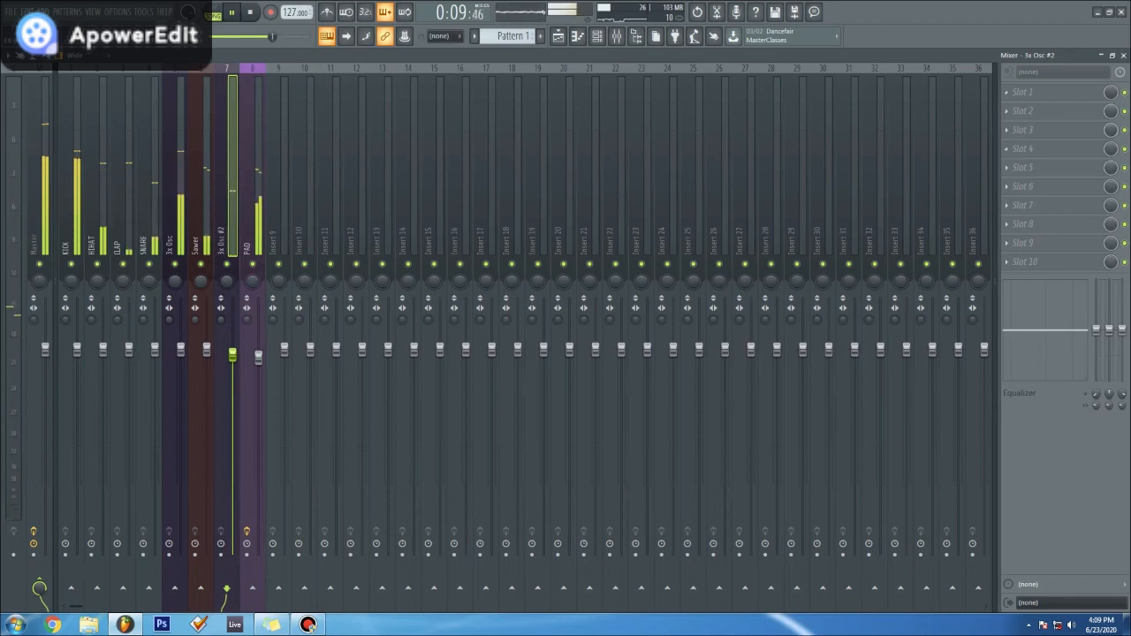
Step: Load FabFilter Pro-Q 3 in the first effect slot of the 3x Osc #2 mixer track and close its window
left_click(1007, 92)
mouse_move(1015, 109)
left_click(851, 102)
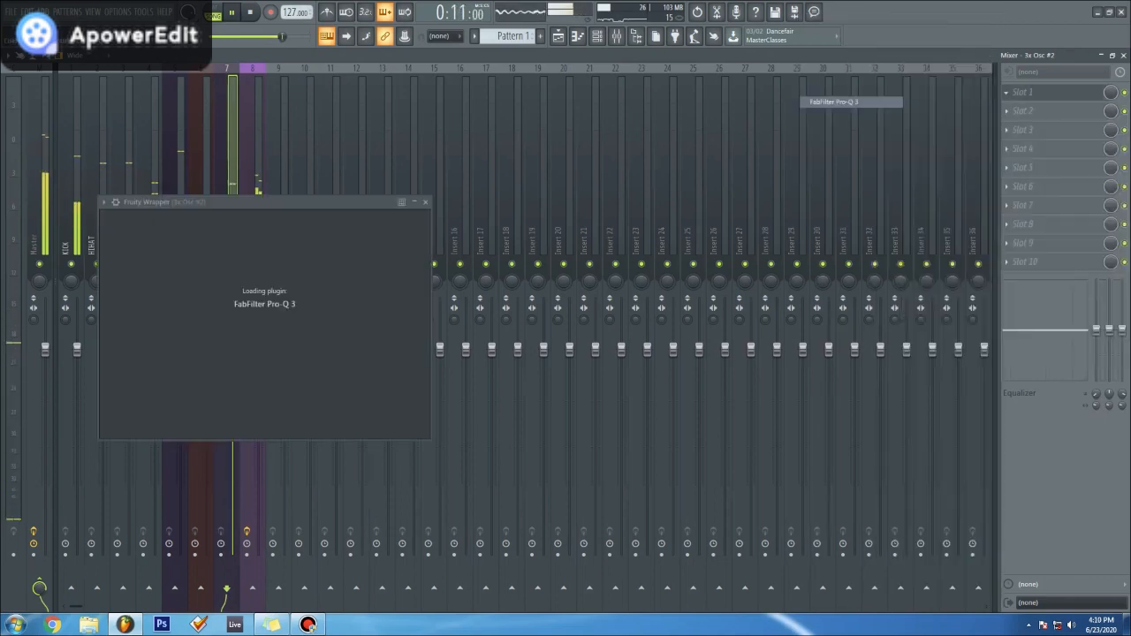
key("Escape")
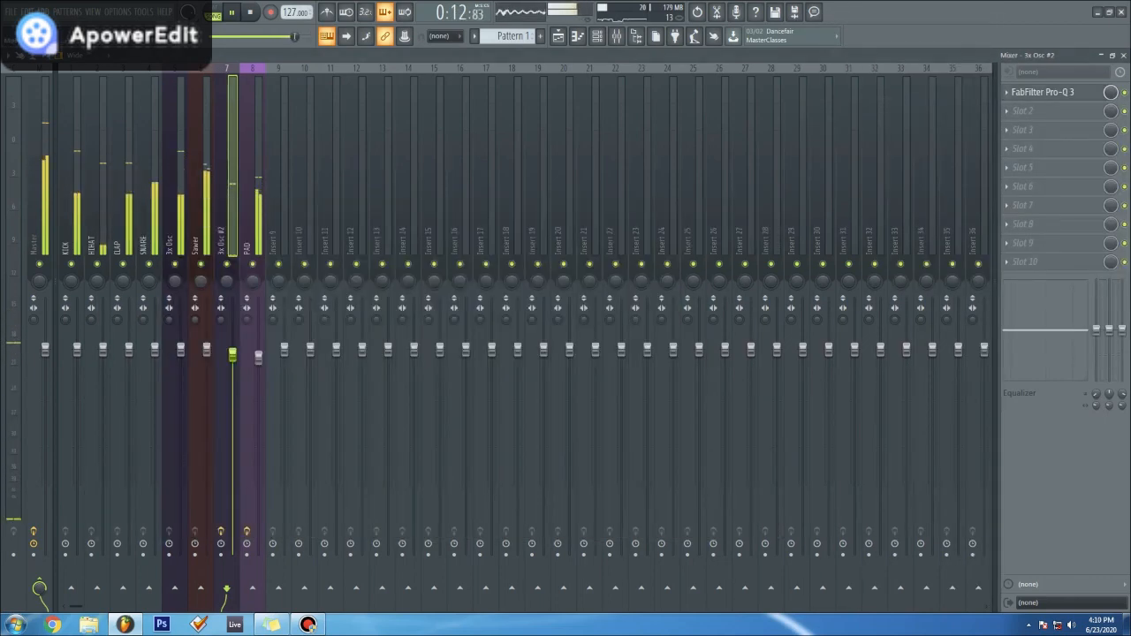
Step: Replace FabFilter Pro-Q 3 on the 3x Osc #2 mixer track with Fruity Parametric EQ 2
left_click(1007, 92)
mouse_move(1015, 108)
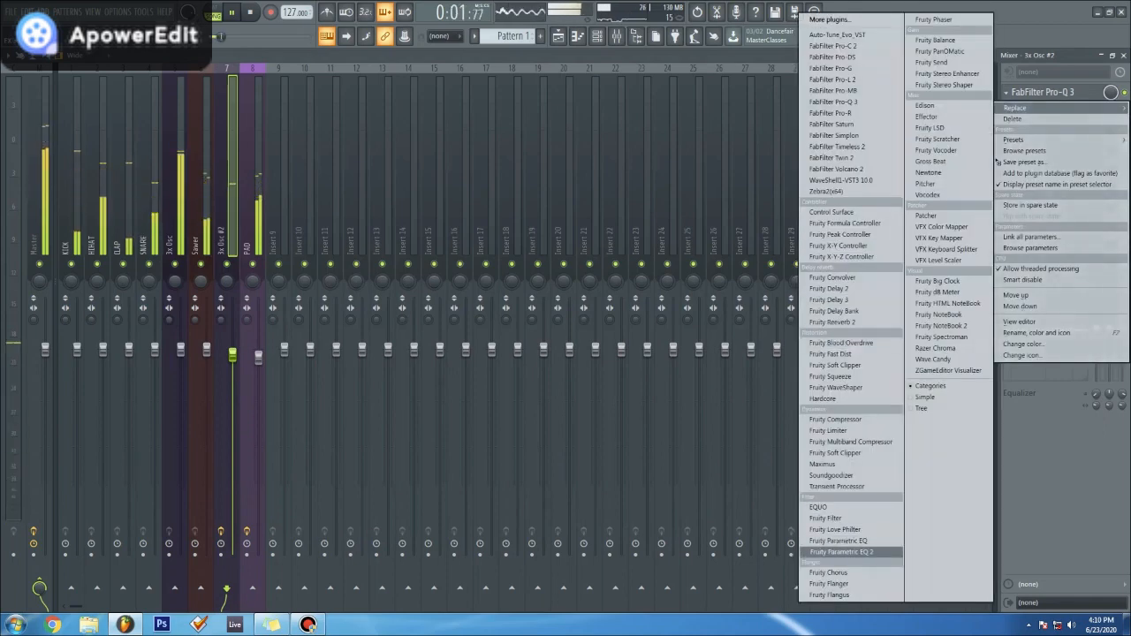
left_click(841, 551)
Step: Set 3x Osc #2's EQ band 7 to Low pass with a lower cutoff, slightly boost band 4 in the low mids, and close it
right_click(309, 297)
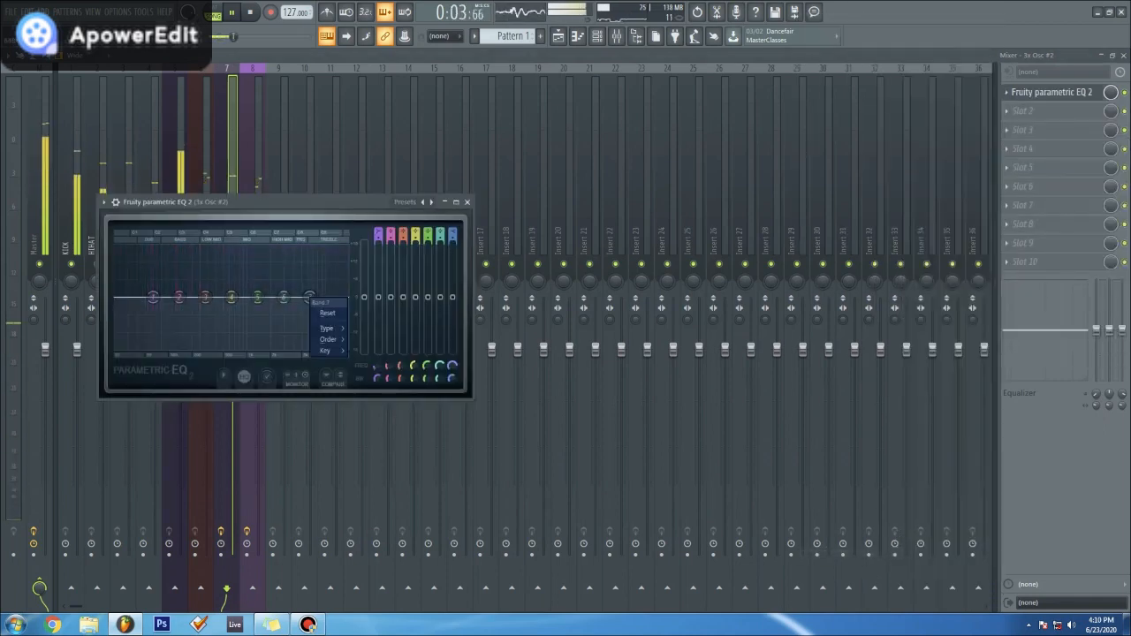
mouse_move(328, 328)
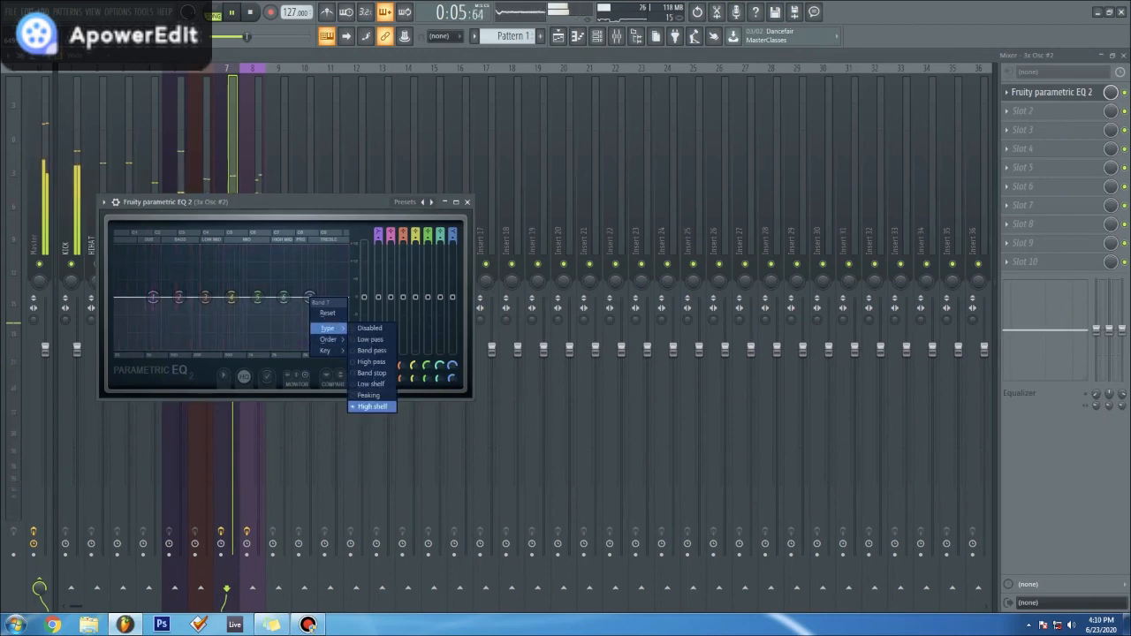
left_click(370, 339)
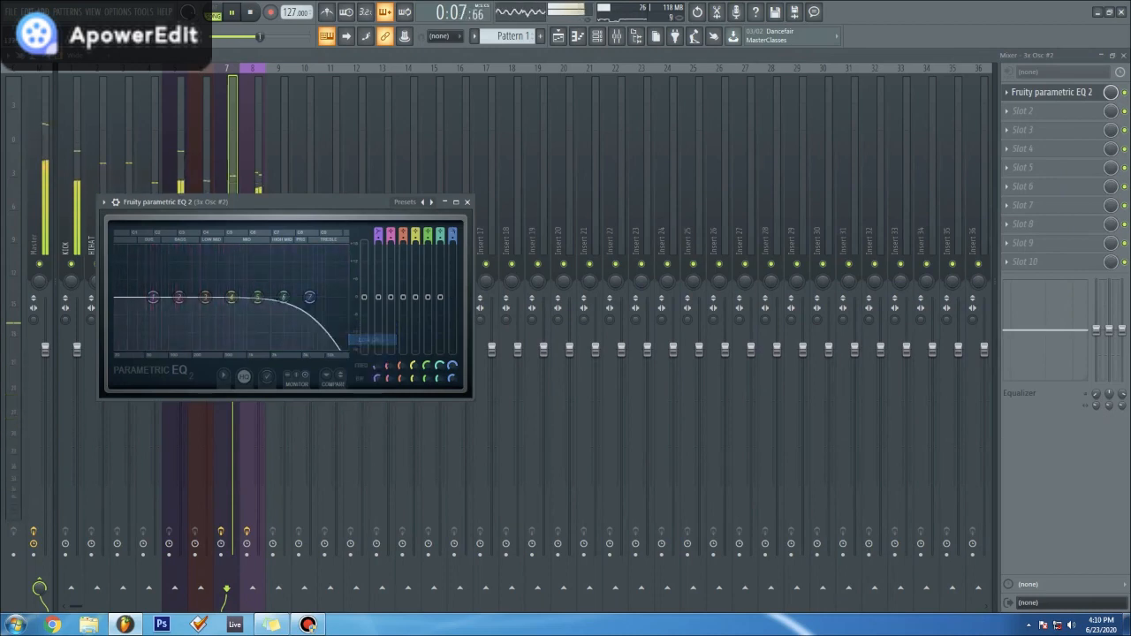
left_click_drag(298, 297, 197, 288)
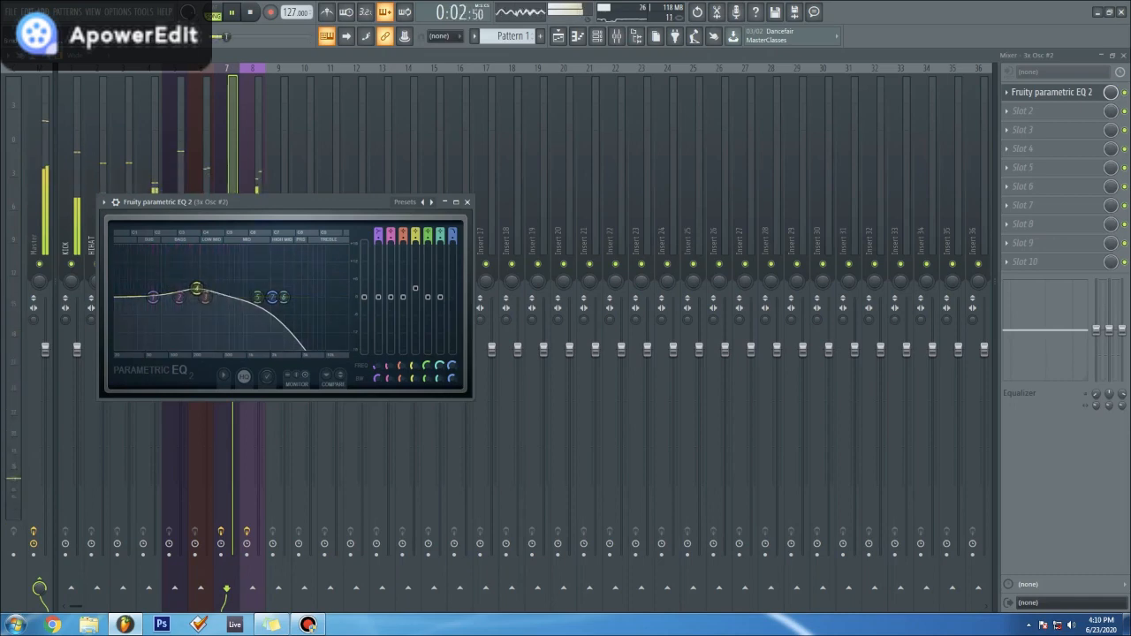
key("Escape")
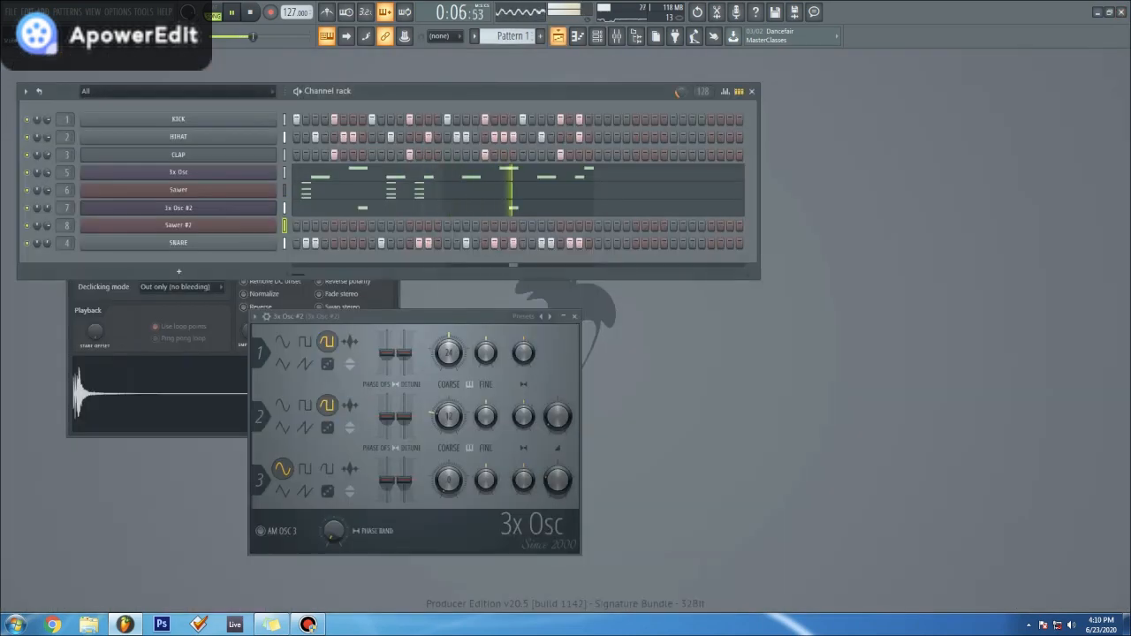
Step: Select all Pattern 1 and Pattern 2 clips in the playlist, duplicate the eight-bar block three times to fill 32 bars, and deselect
left_click(559, 36)
mouse_move(482, 240)
left_mouse_down()
mouse_move(164, 130)
mouse_move(163, 103)
left_mouse_up()
left_click(455, 173, "ctrl")
left_click_drag(455, 174, 162, 104)
left_click(20, 55)
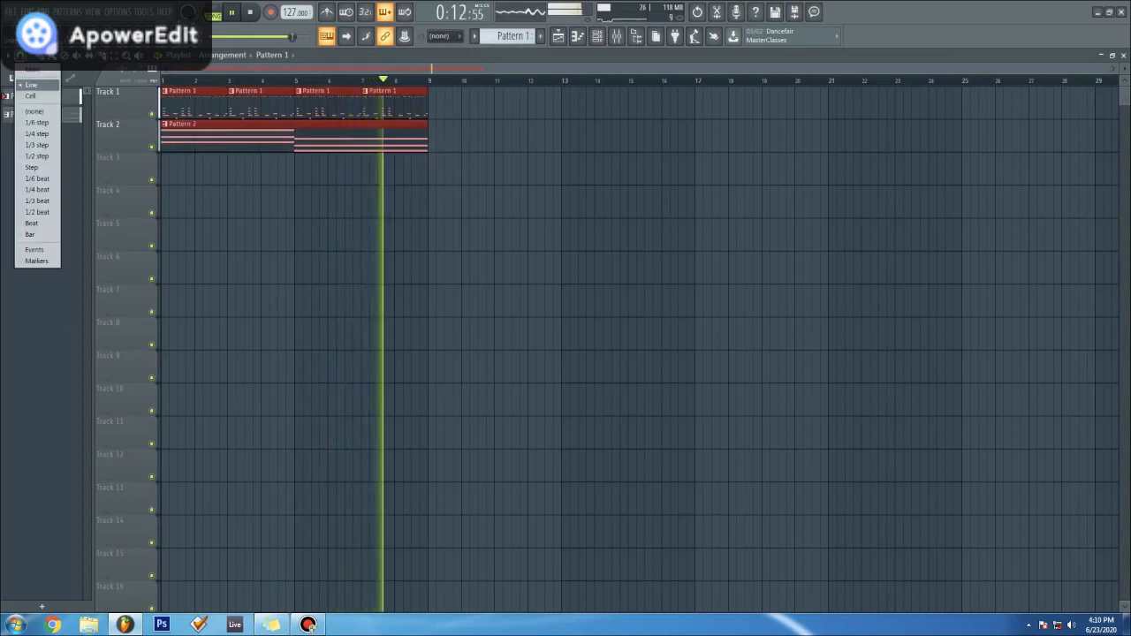
key("ctrl+b")
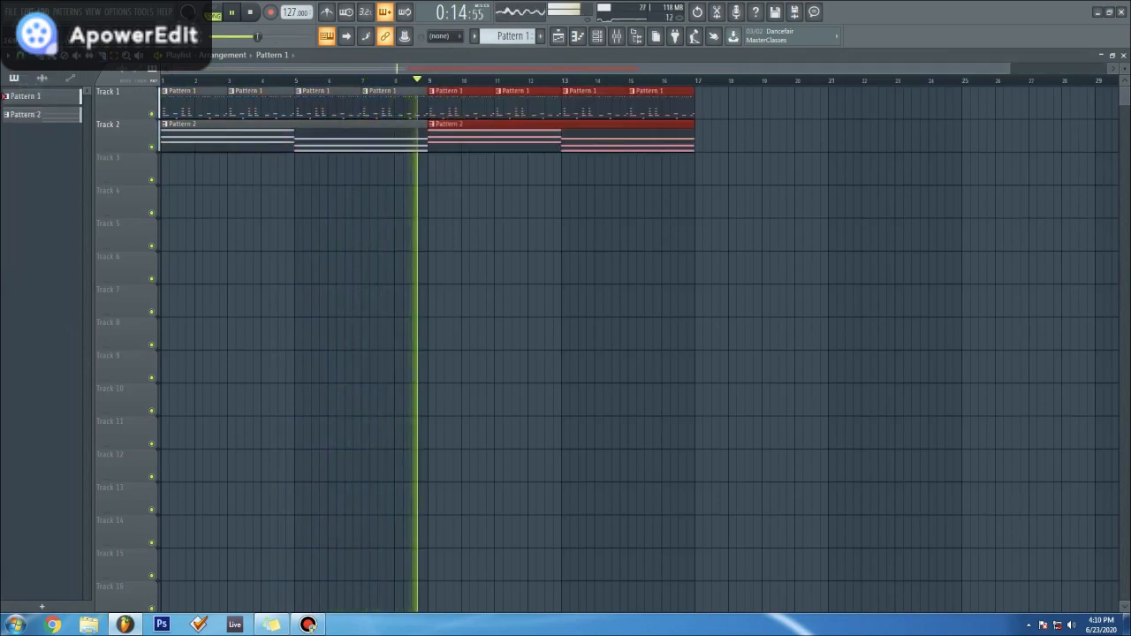
key("ctrl+b")
key("ctrl+b")
left_click_drag(289, 68, 172, 68)
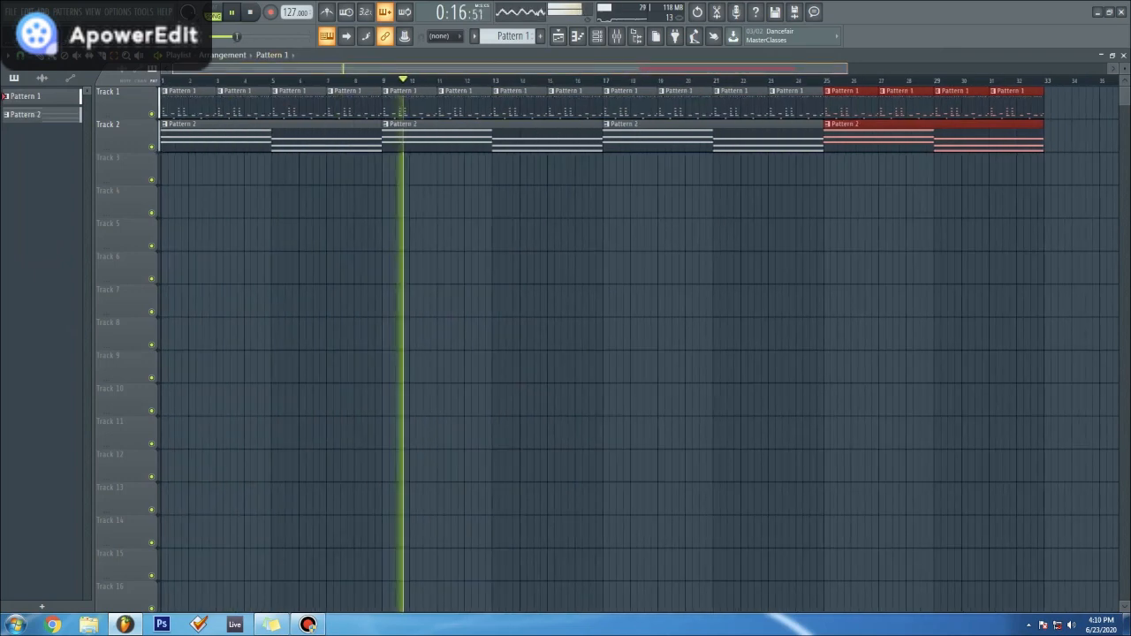
key("ctrl+d")
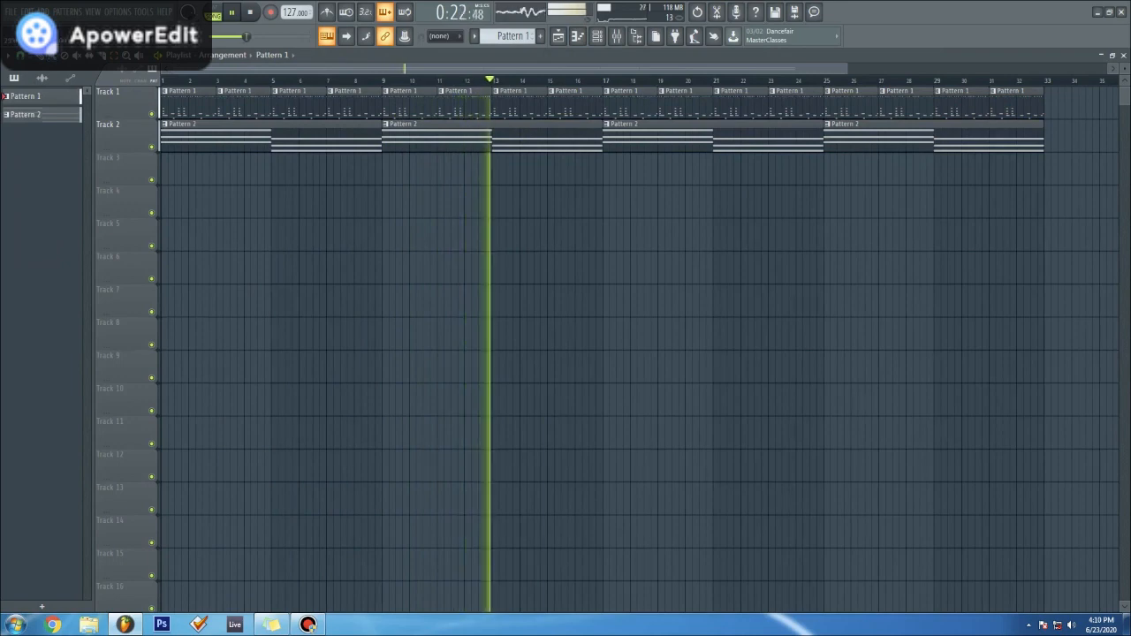
Step: Cut all of the SNARE channel's steps from Pattern 1
key("F5")
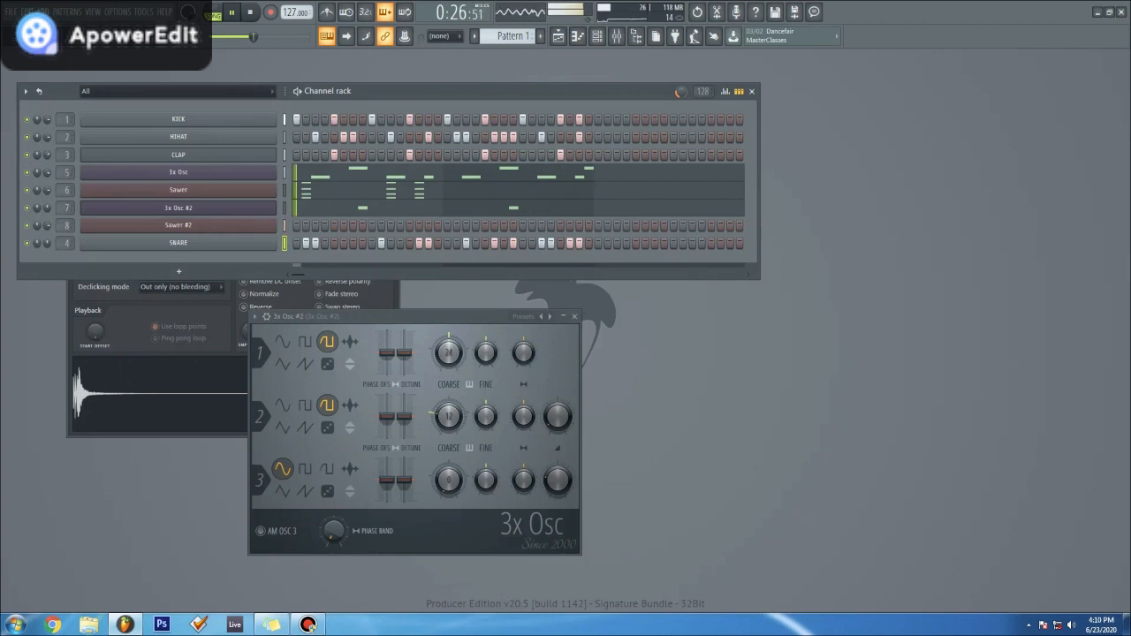
right_click(199, 244)
left_click(411, 244)
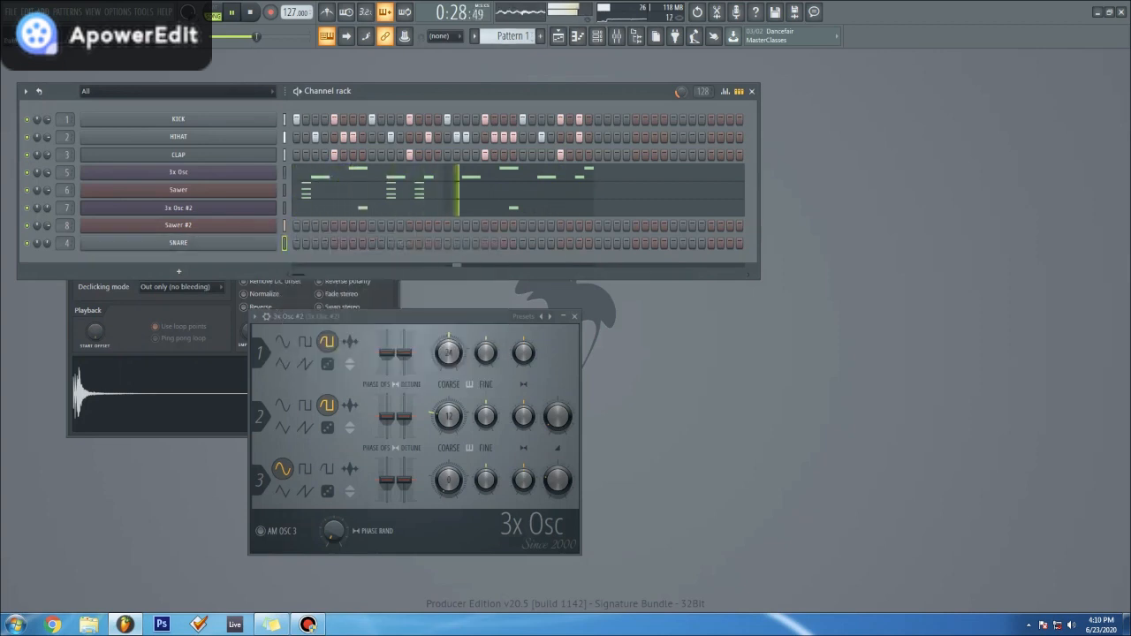
Step: Paste the cut SNARE steps into the SNARE channel of Pattern 3
key("KP_Add")
key("KP_Add")
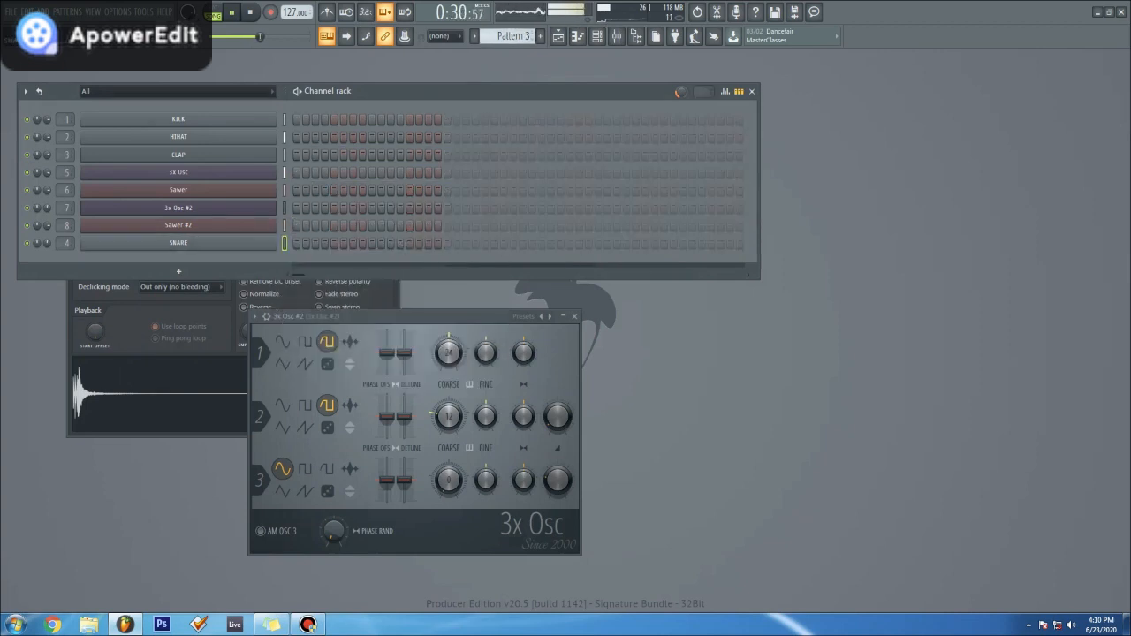
right_click(265, 243)
left_click(411, 266)
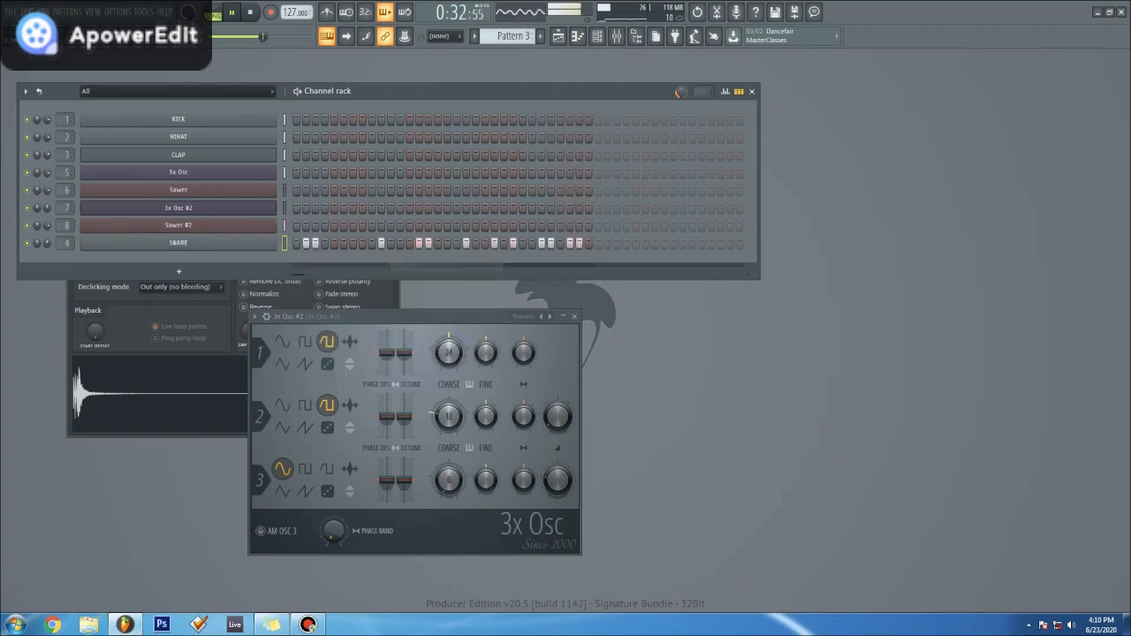
Step: Fill bars 9 to 16 of playlist Track 3 with Pattern 3 clips and delete the Pattern 2 clips from bars 1 to 16
key("F5")
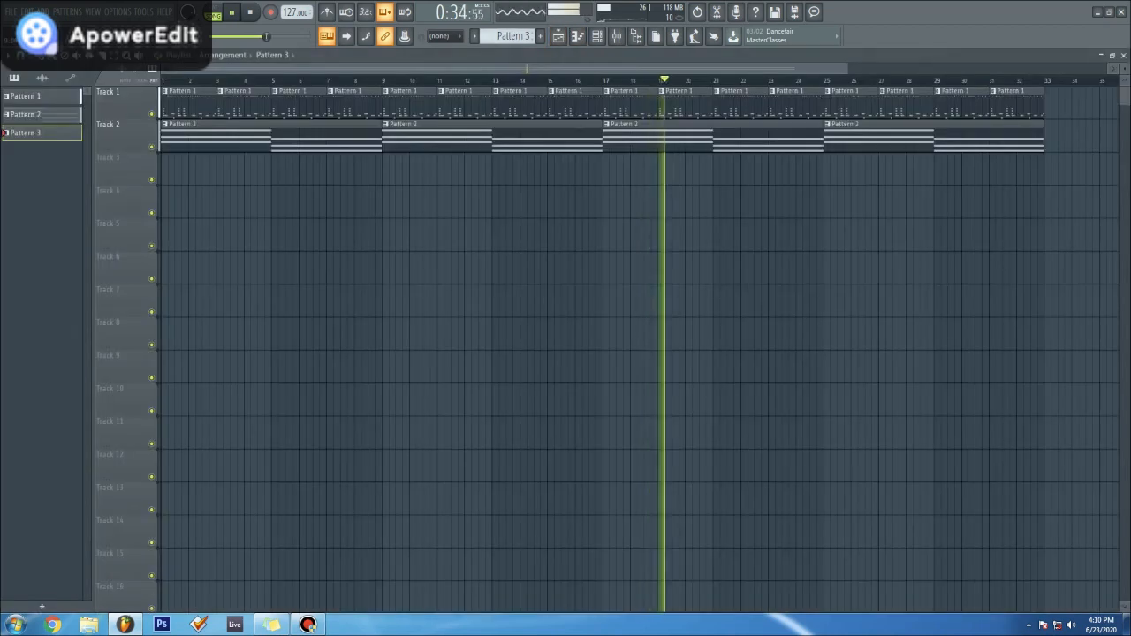
key("space")
left_click(392, 170)
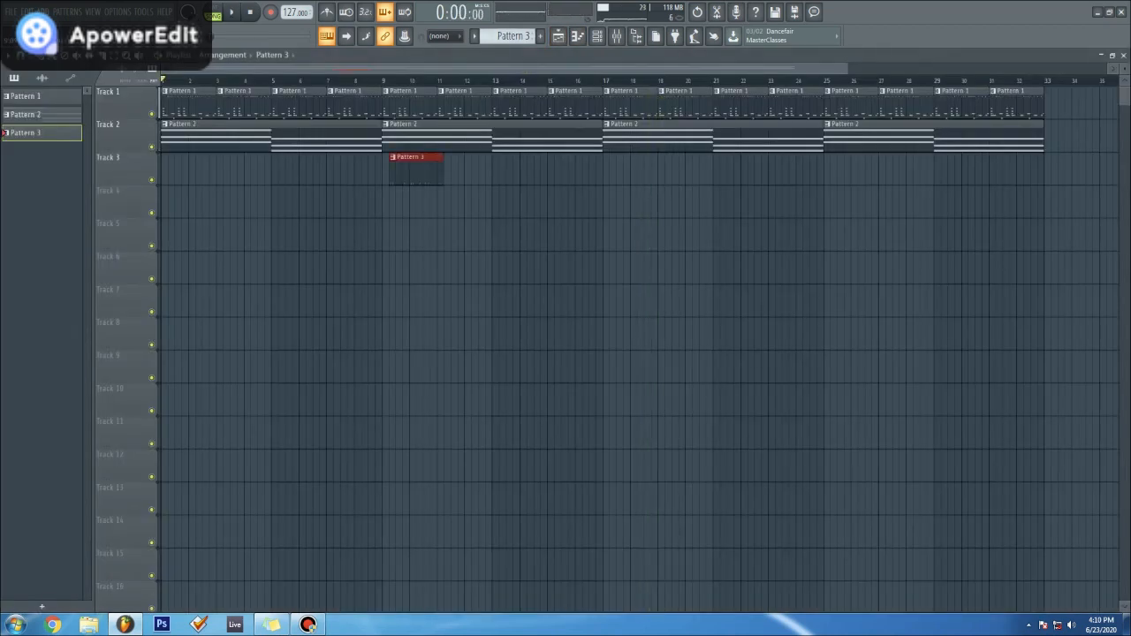
left_click_drag(454, 170, 447, 169)
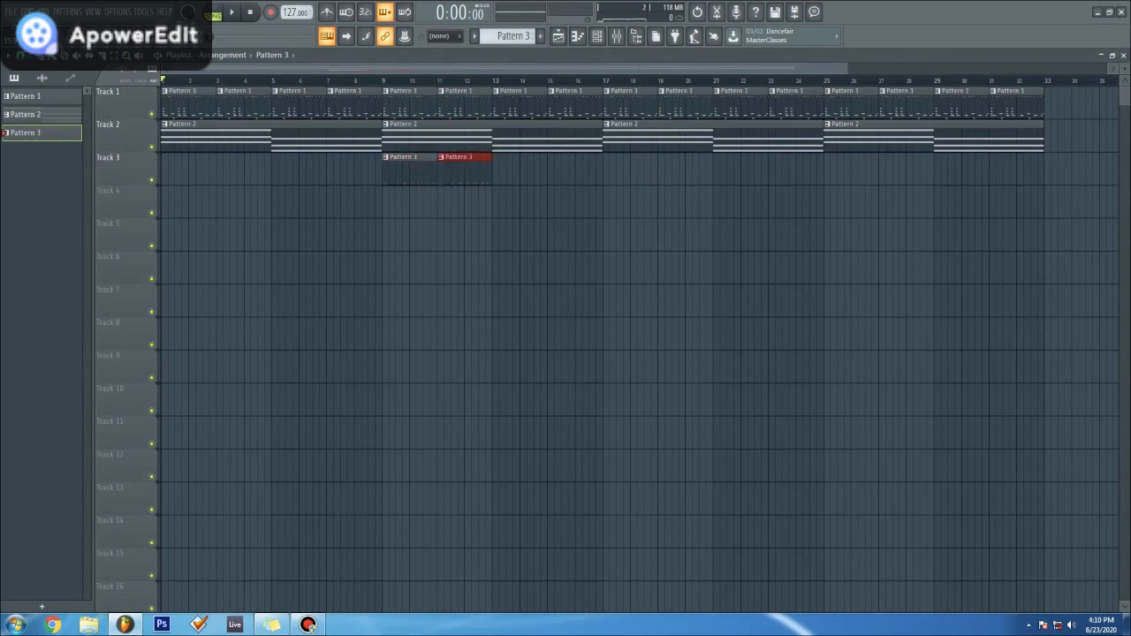
right_click(300, 138)
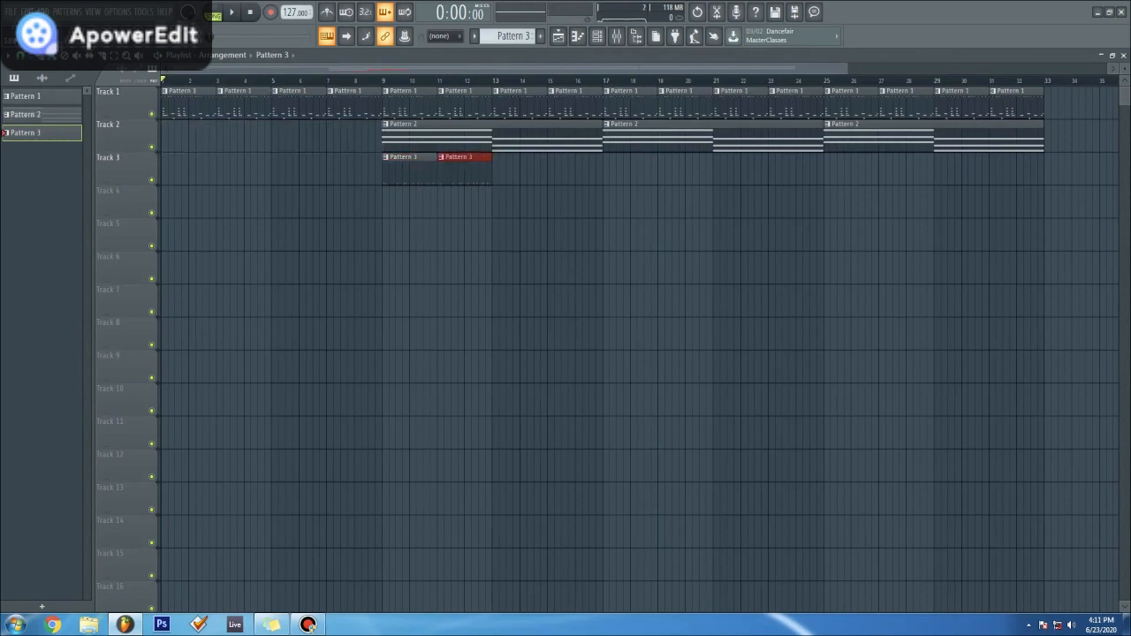
left_click_drag(502, 169, 496, 170)
left_click(565, 169)
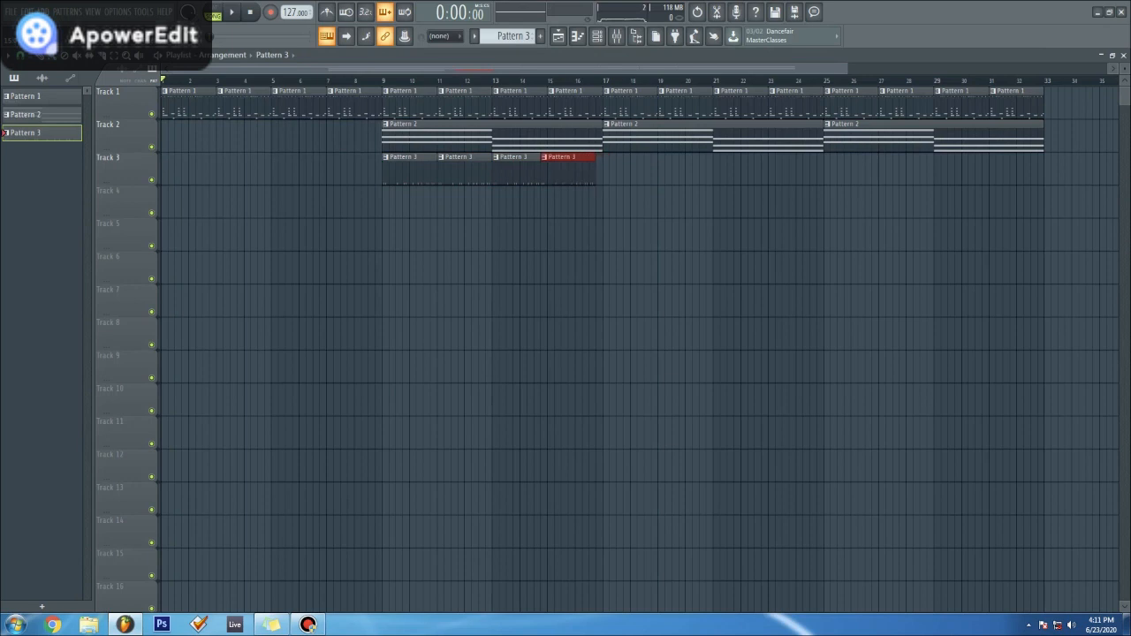
right_click(548, 138)
key("space")
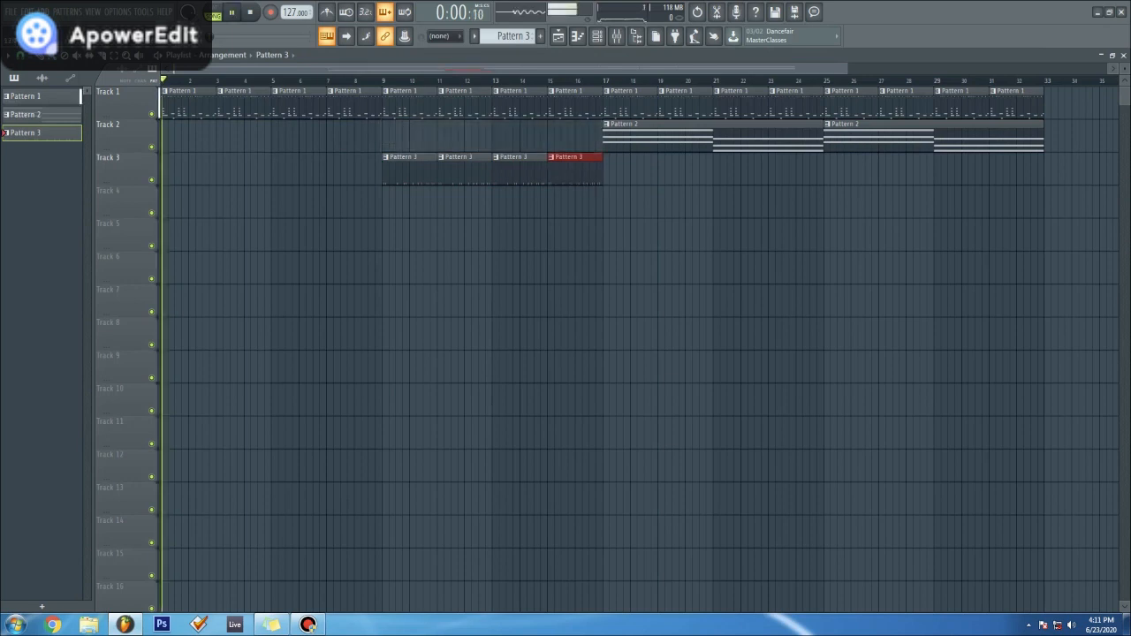
Step: Continue the Pattern 3 clips back to back on Track 3 from bar 17 through bar 32 and close the playlist
left_click(610, 169)
left_click(669, 170)
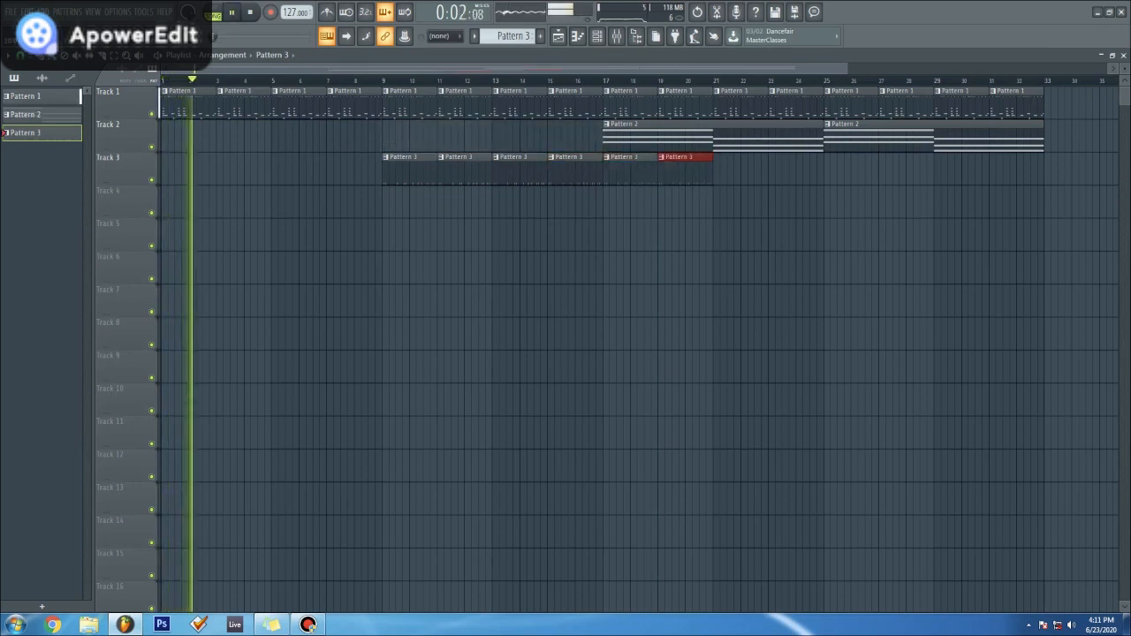
left_click(718, 169)
left_click_drag(780, 170, 772, 170)
left_click(849, 170)
left_click_drag(848, 169, 829, 170)
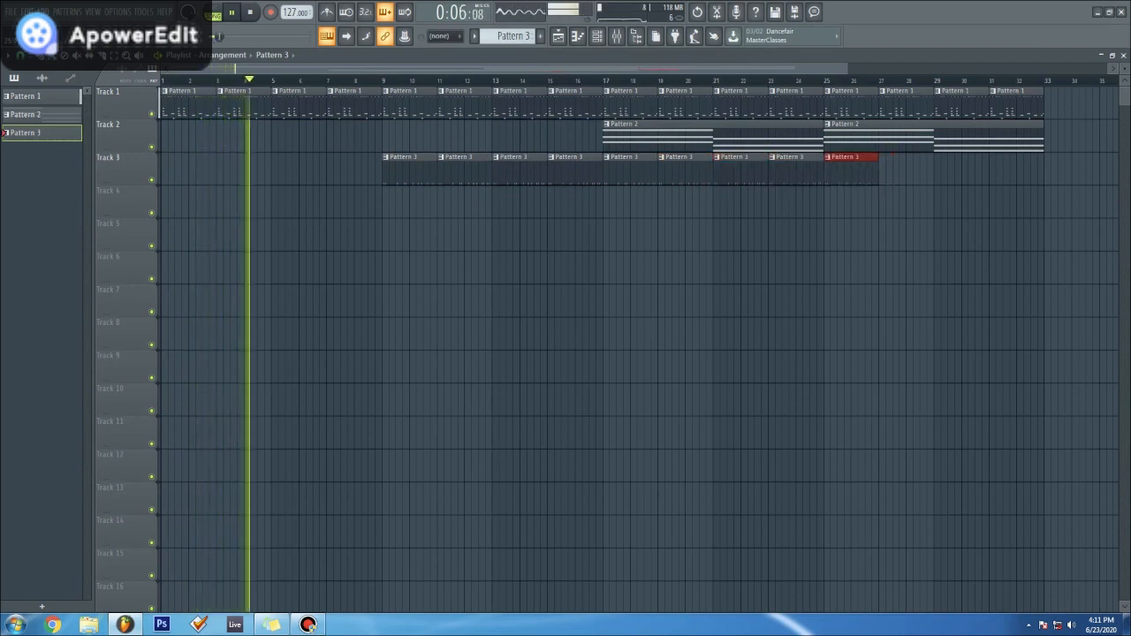
left_click_drag(898, 170, 939, 170)
left_click(946, 169)
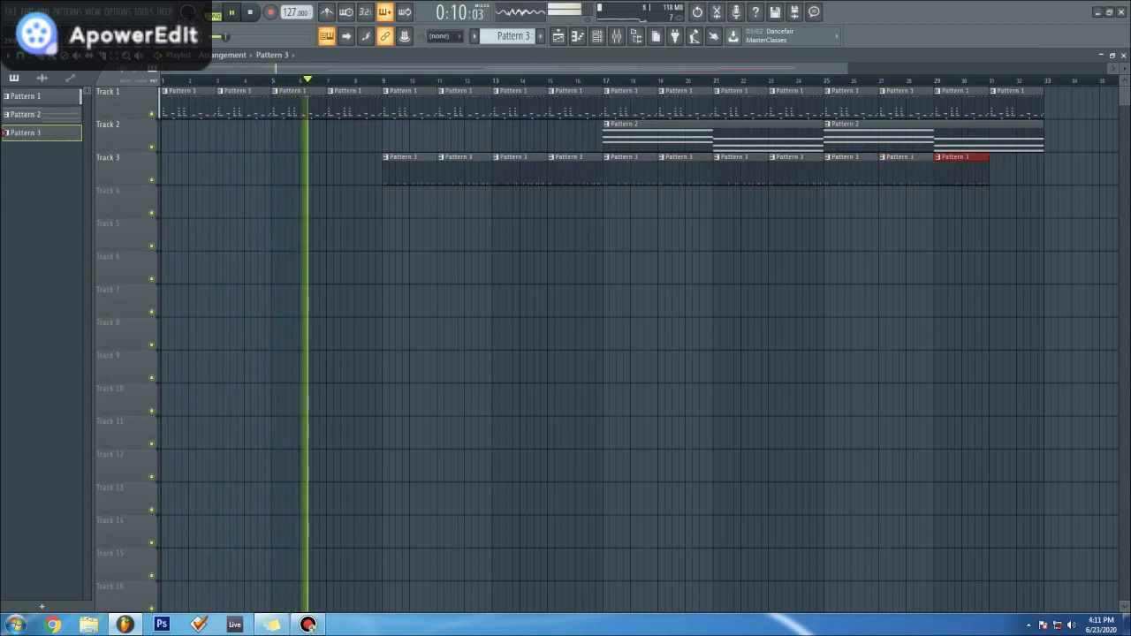
left_click(994, 169)
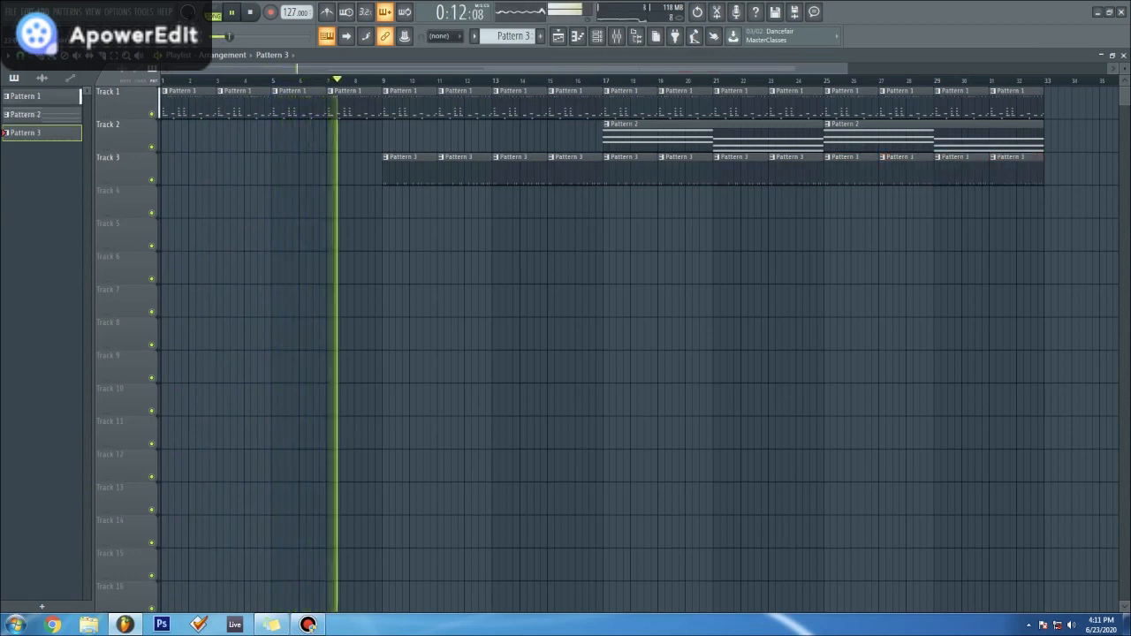
key("F5")
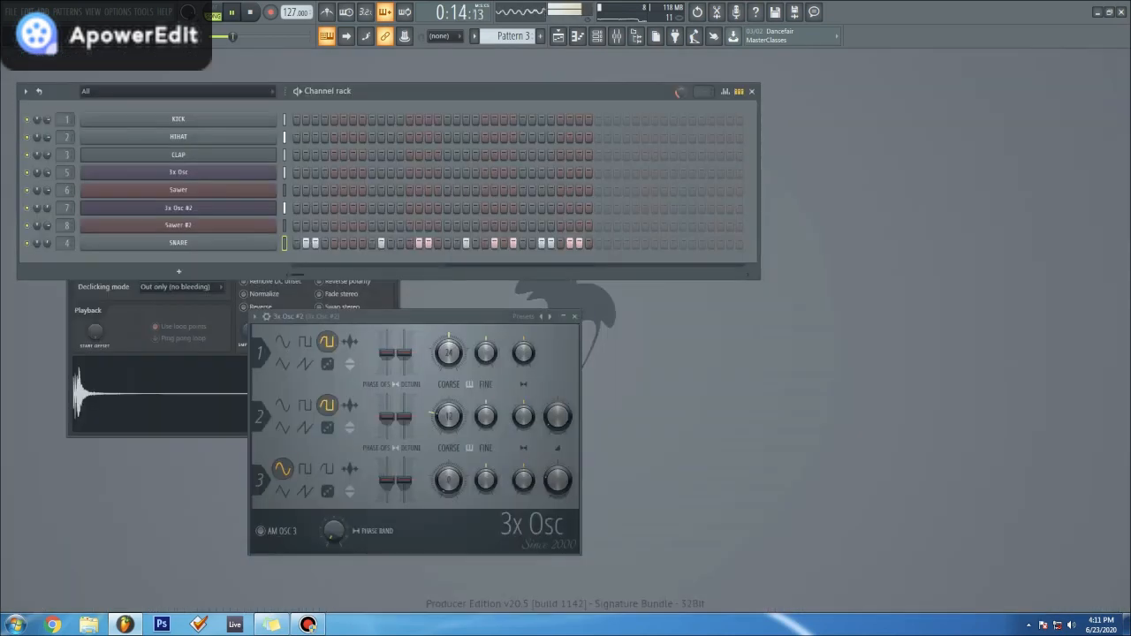
Step: In Pattern 1, insert a new Sawer channel above SNARE and load the FG Four Bits preset from its Keys bank
key("KP_1")
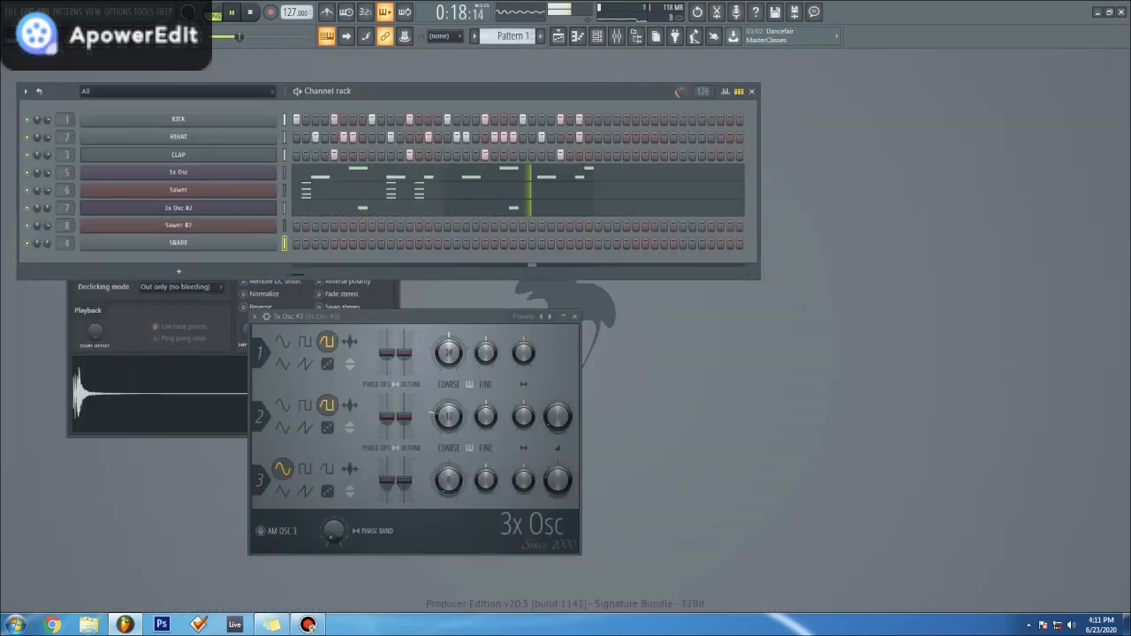
right_click(276, 242)
mouse_move(300, 334)
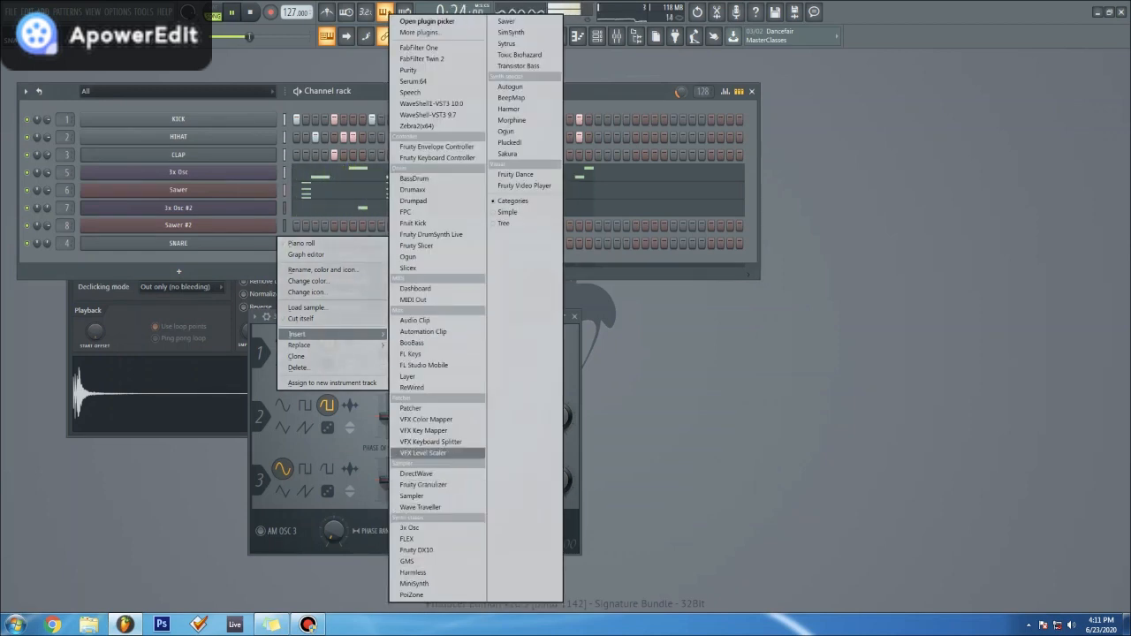
left_click(506, 20)
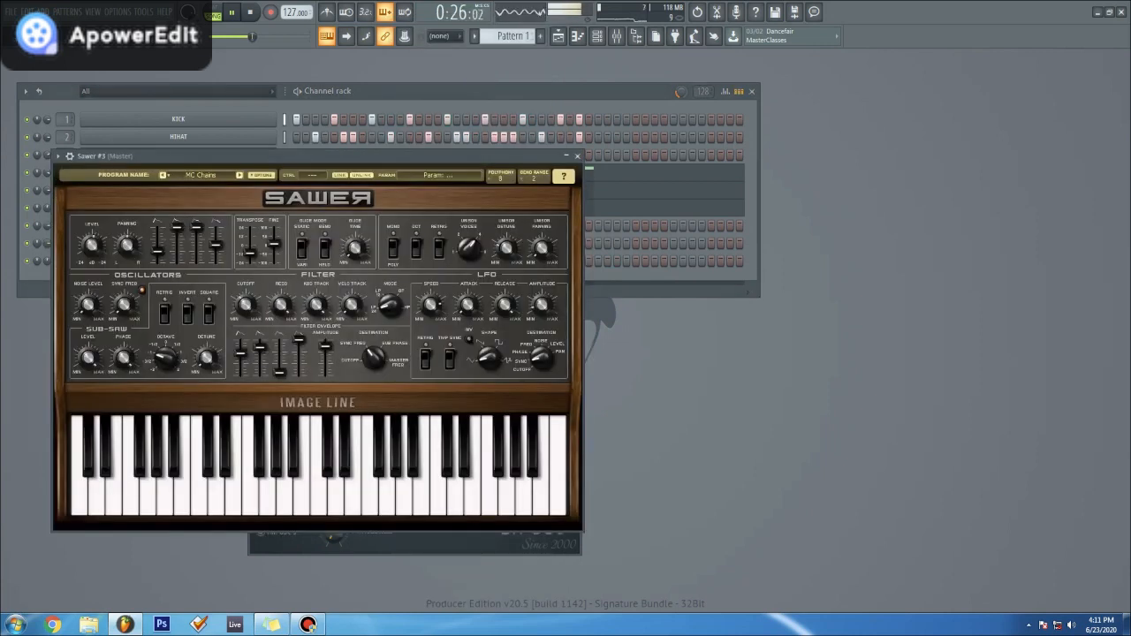
left_click(201, 175)
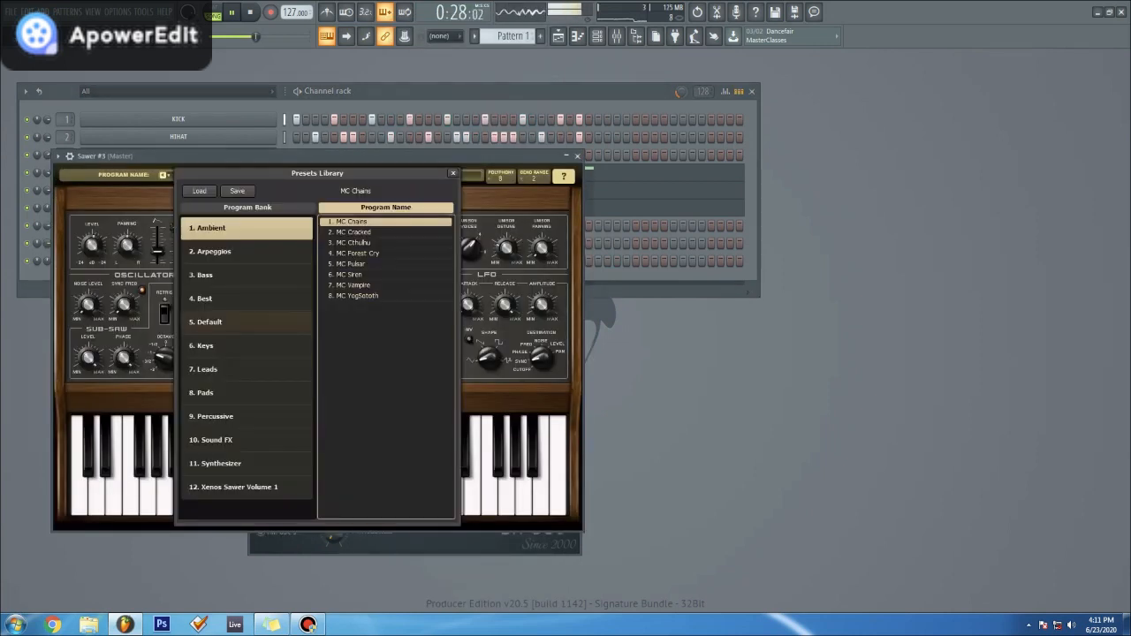
left_click(212, 345)
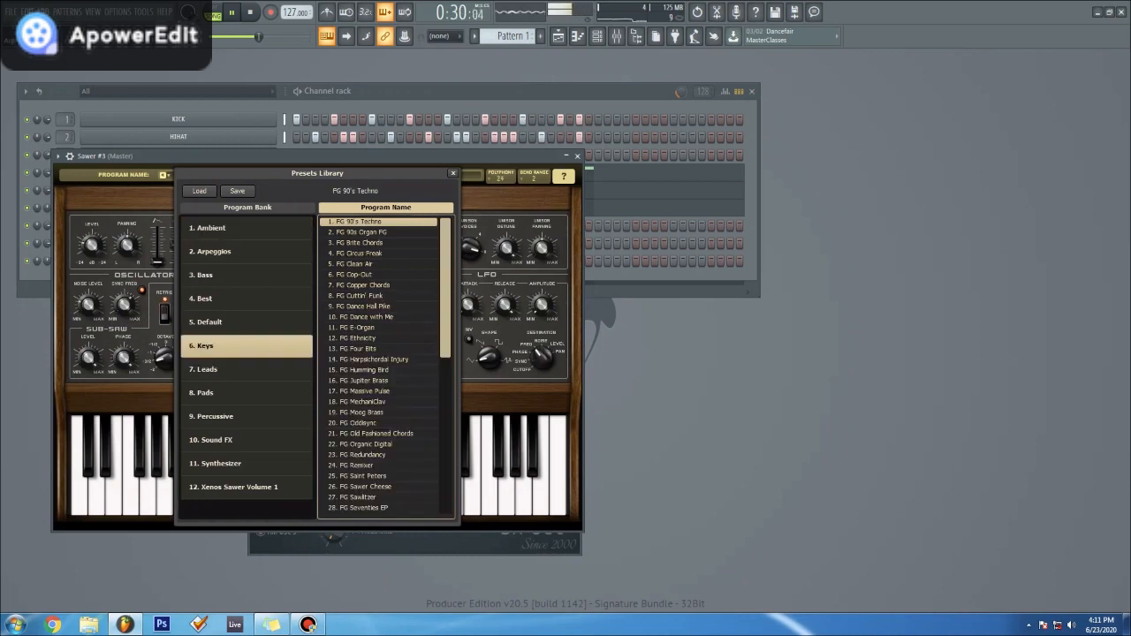
double_click(358, 348)
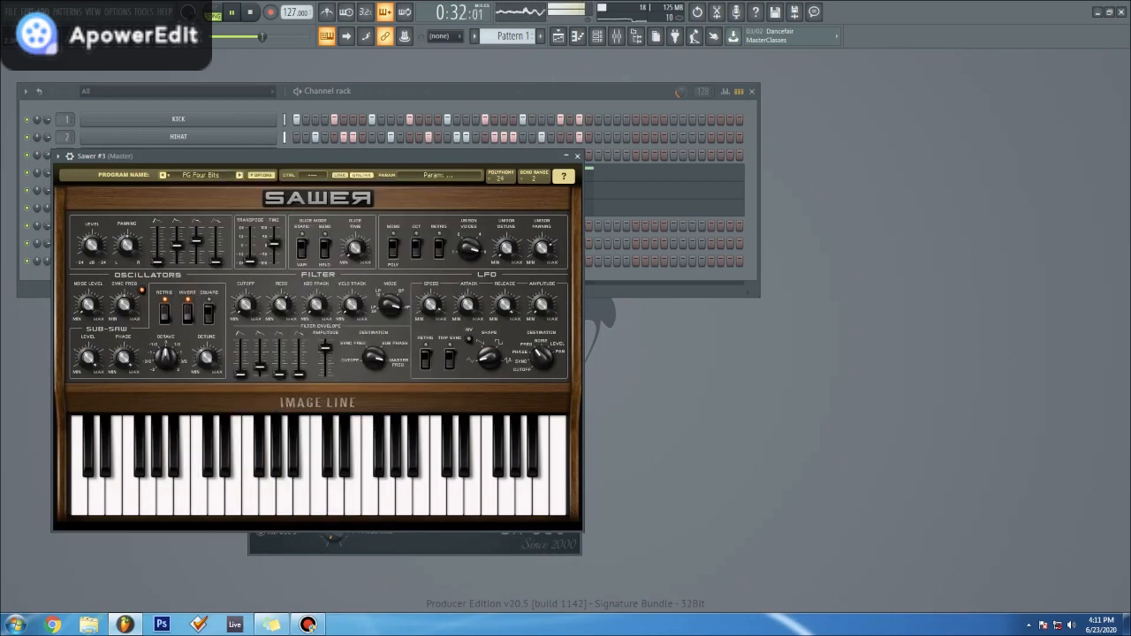
left_click(577, 155)
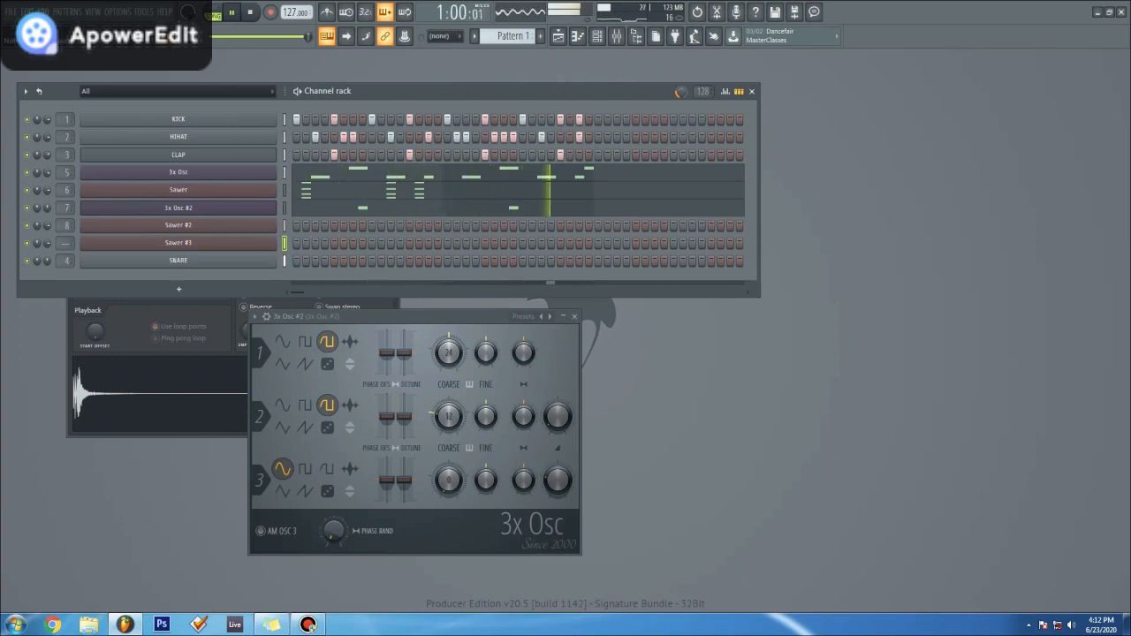
Step: Draw short rising B4, D5 and F#5 notes for Sawer #3 from the last beat of bar 1 into bar 2
right_click(274, 237)
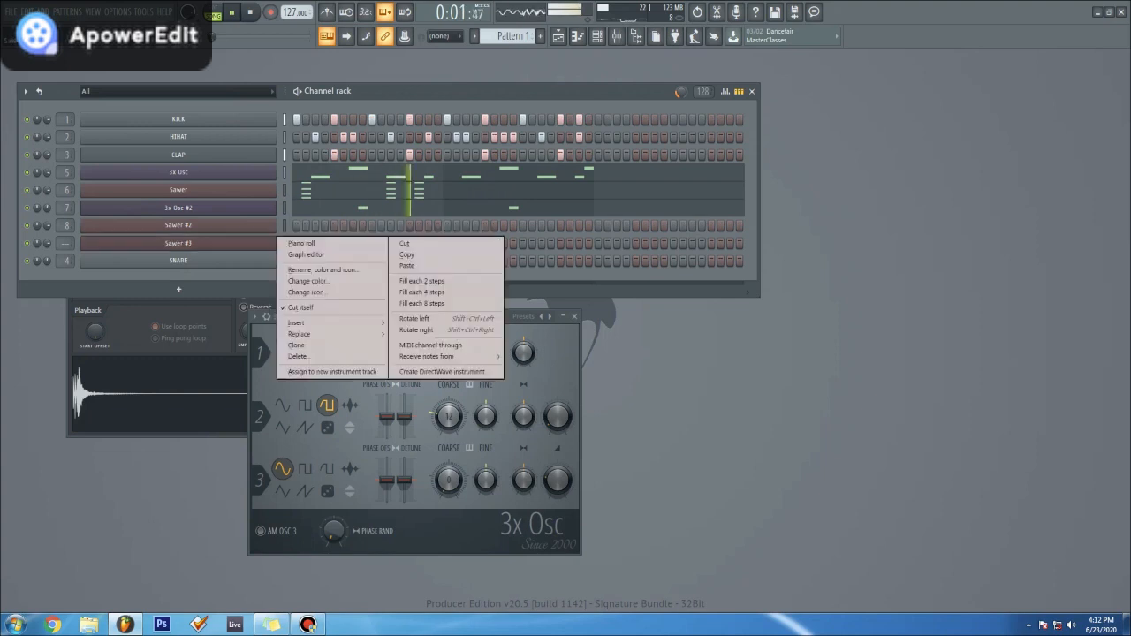
left_click(300, 245)
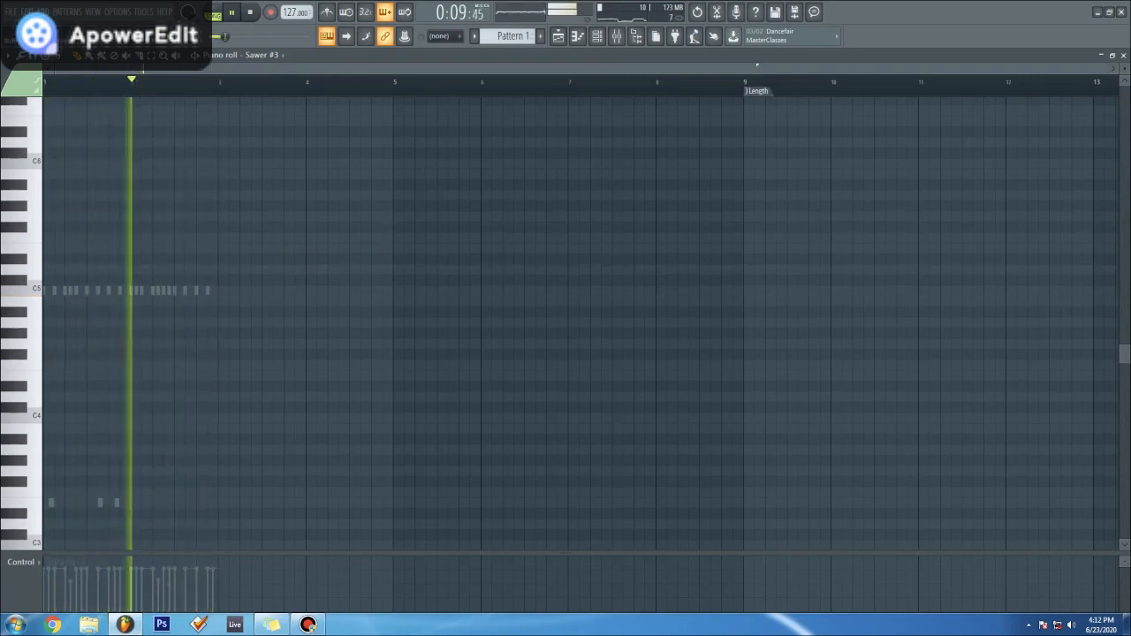
left_click(112, 302)
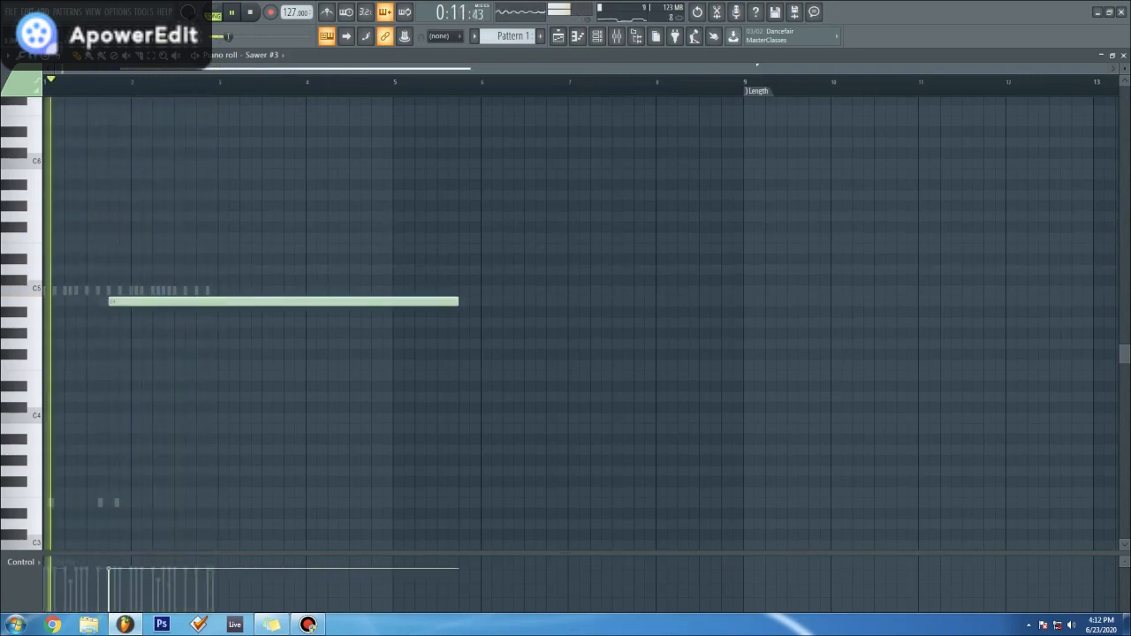
left_click_drag(458, 301, 119, 301)
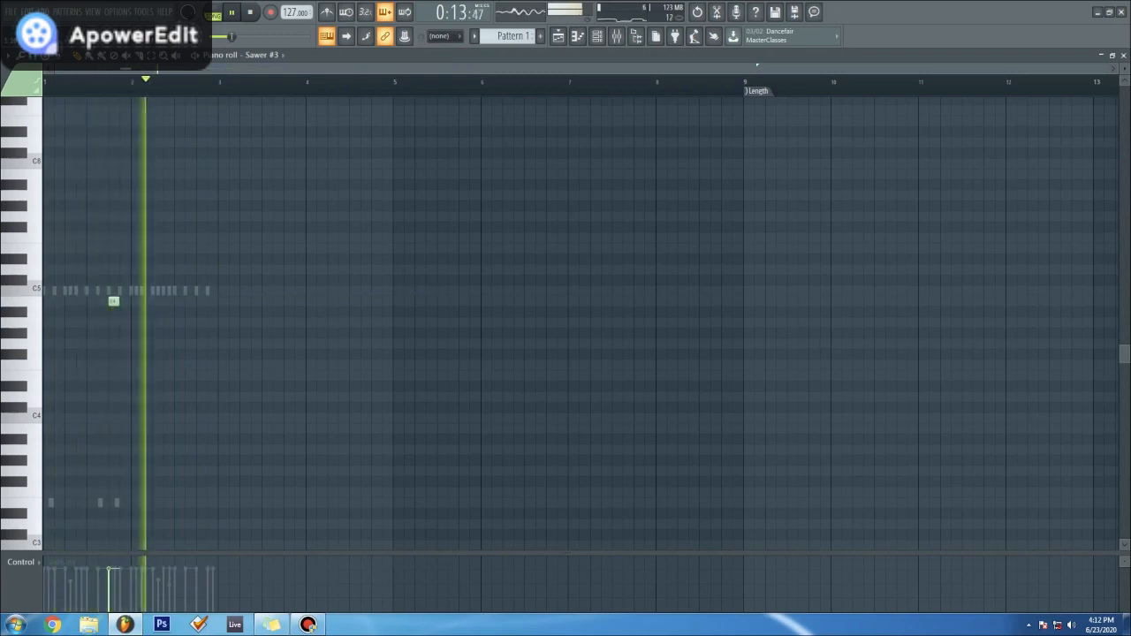
left_click(125, 270)
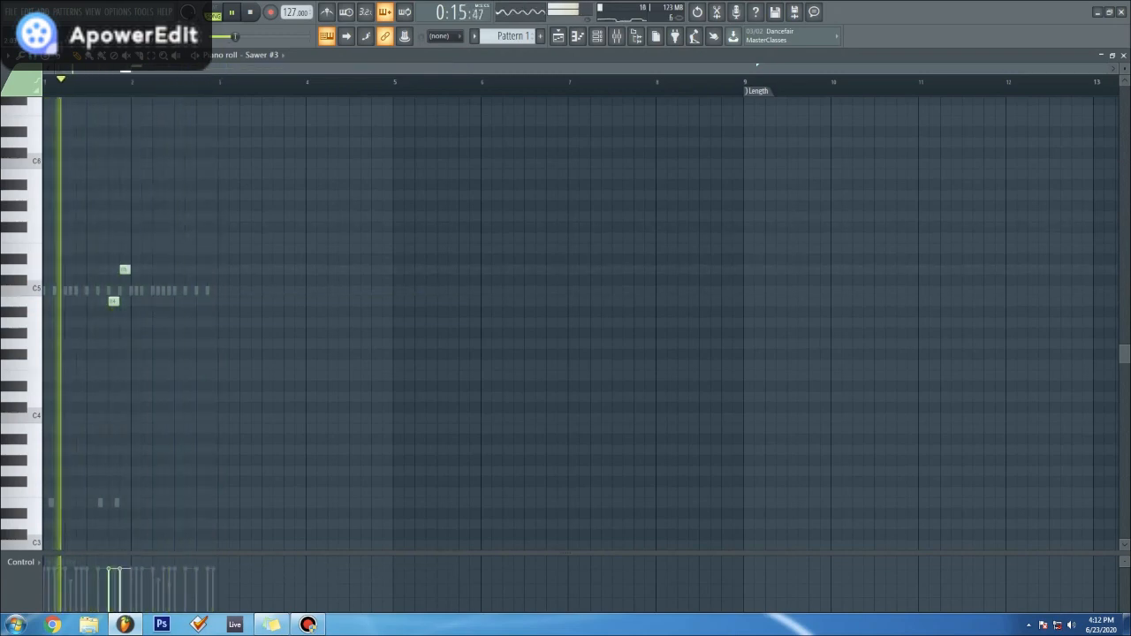
left_click(136, 227)
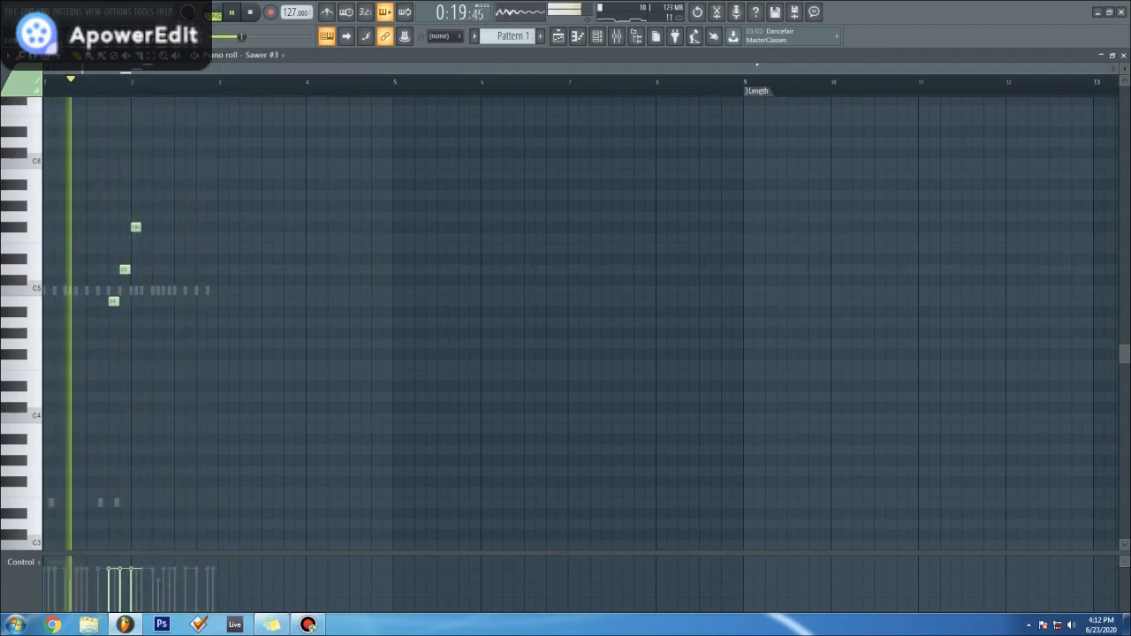
Step: Shift the B4 note one step later, shorten the notes to one step each, and add another D5 after the F#5
left_click_drag(1107, 69, 494, 68)
key("space")
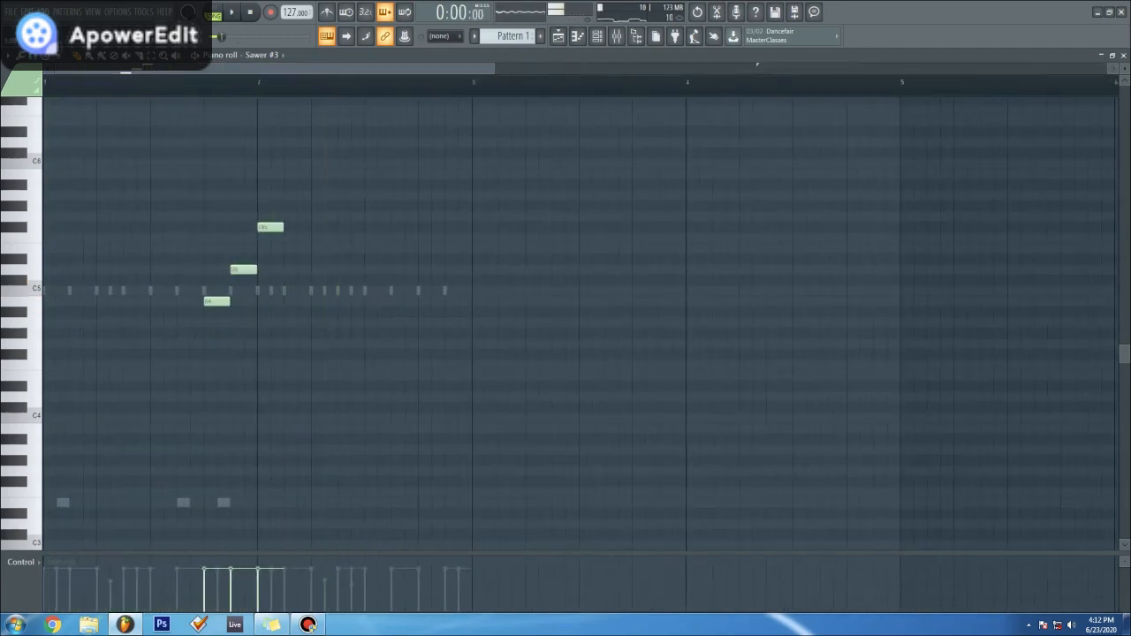
key("space")
left_click_drag(215, 302, 228, 301)
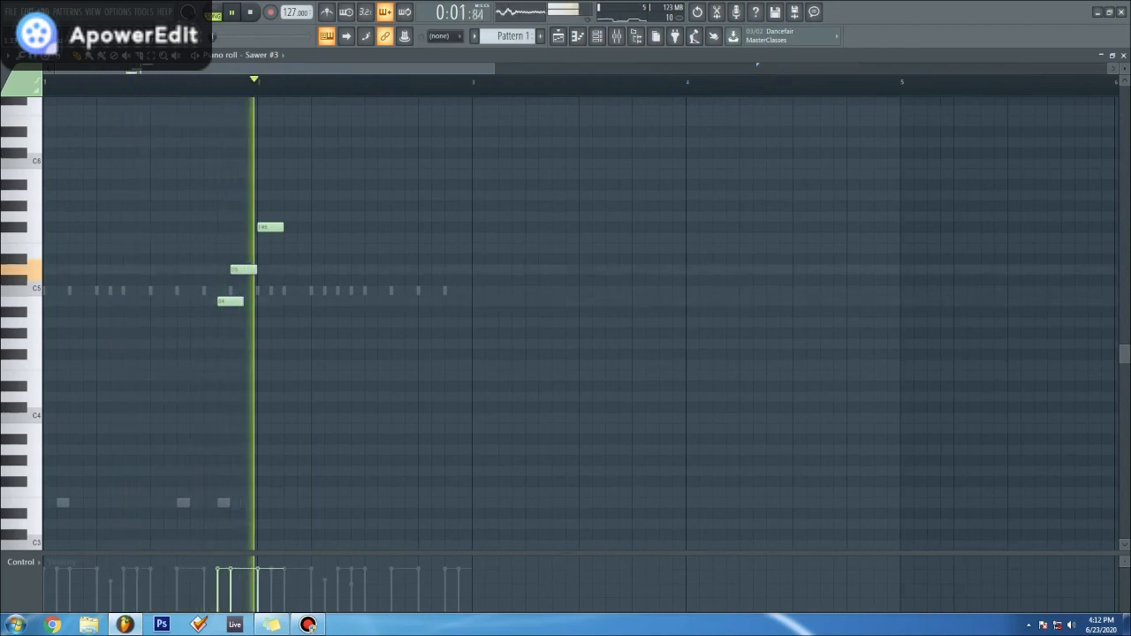
left_click_drag(243, 301, 242, 270)
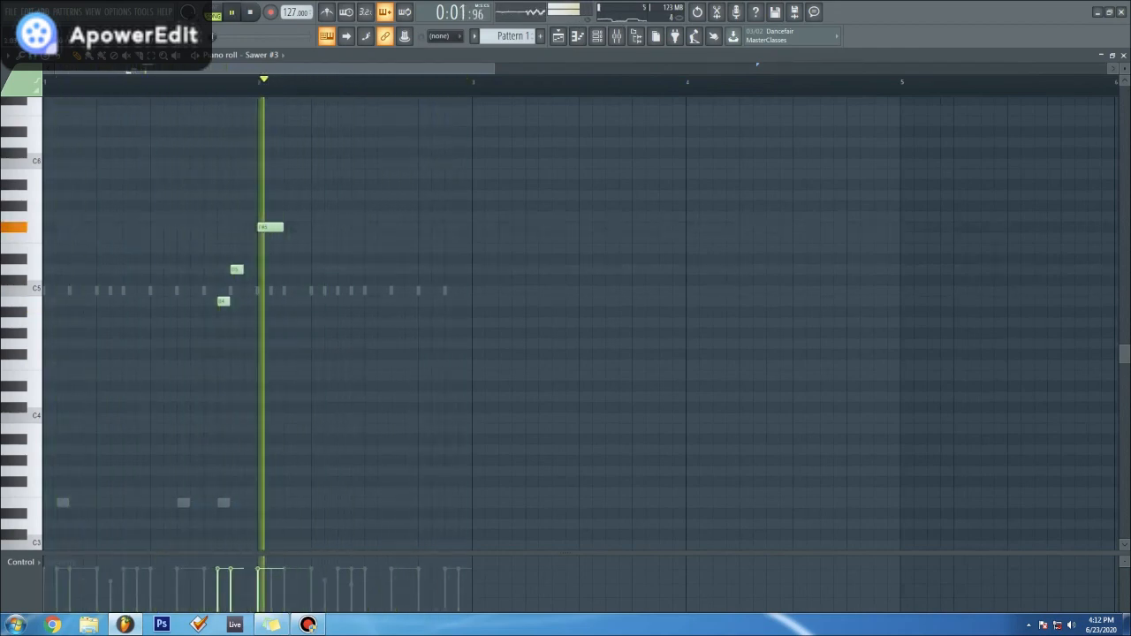
left_click_drag(282, 227, 268, 227)
key("space")
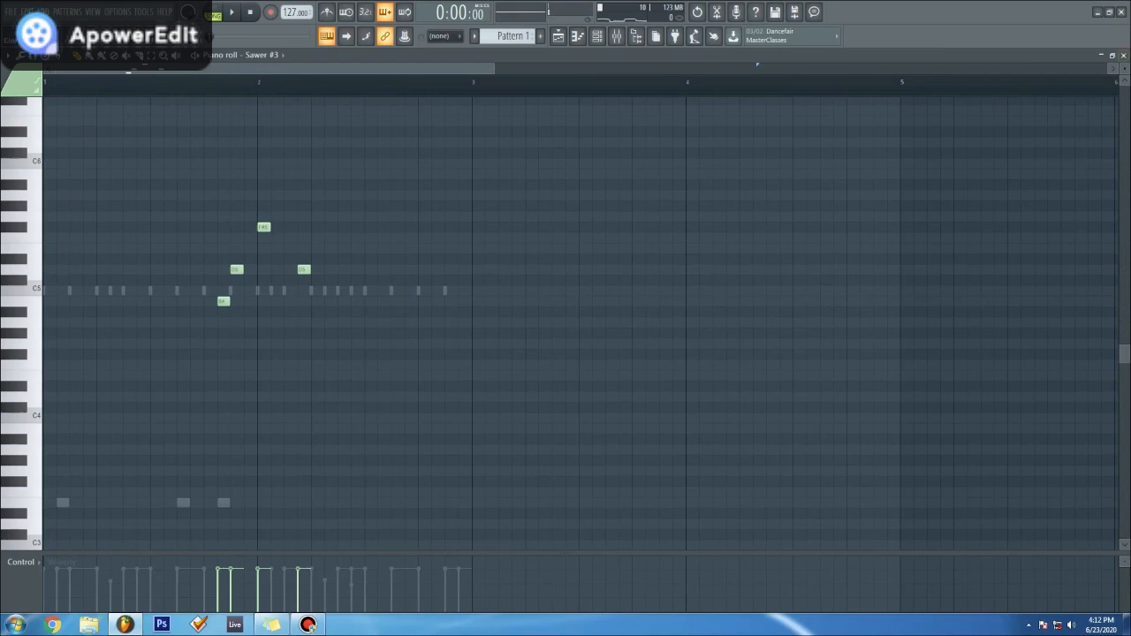
Step: Cut the Sawer #3 notes from Pattern 1 and paste them into the same channel of the empty Pattern 4
left_click(1123, 55)
right_click(274, 240)
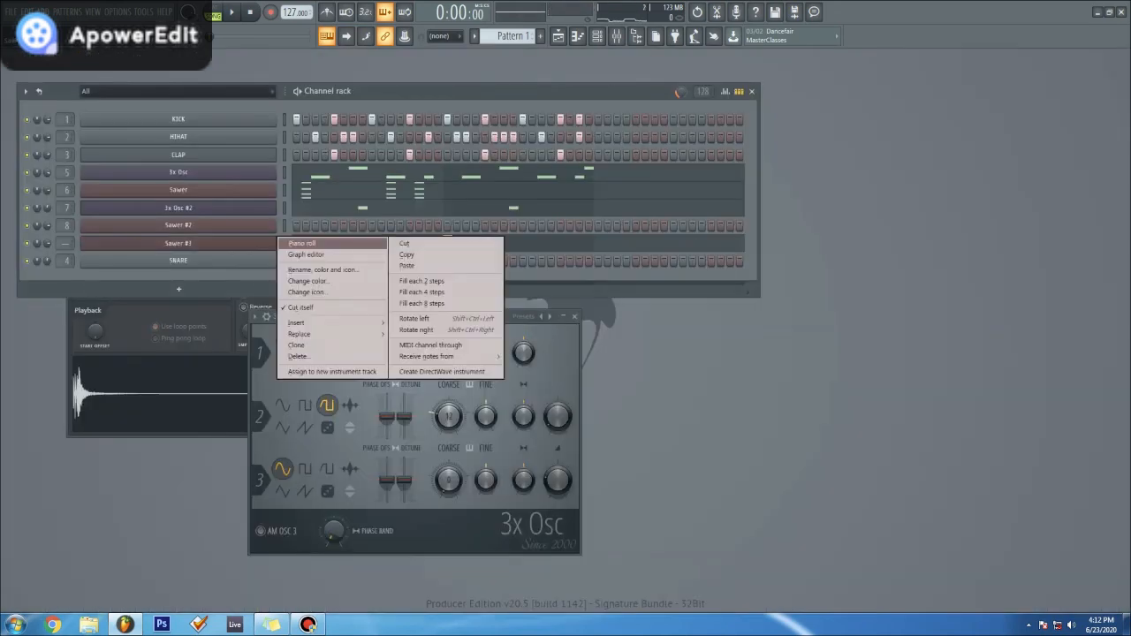
left_click(407, 243)
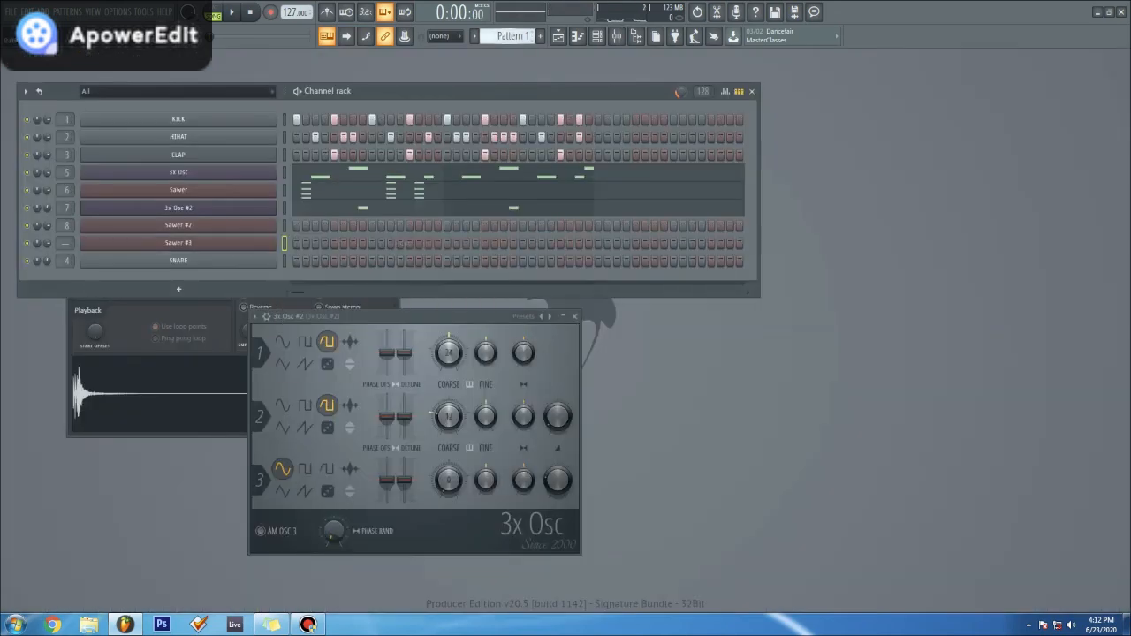
key("KP_Add")
key("KP_Add")
key("KP_Add")
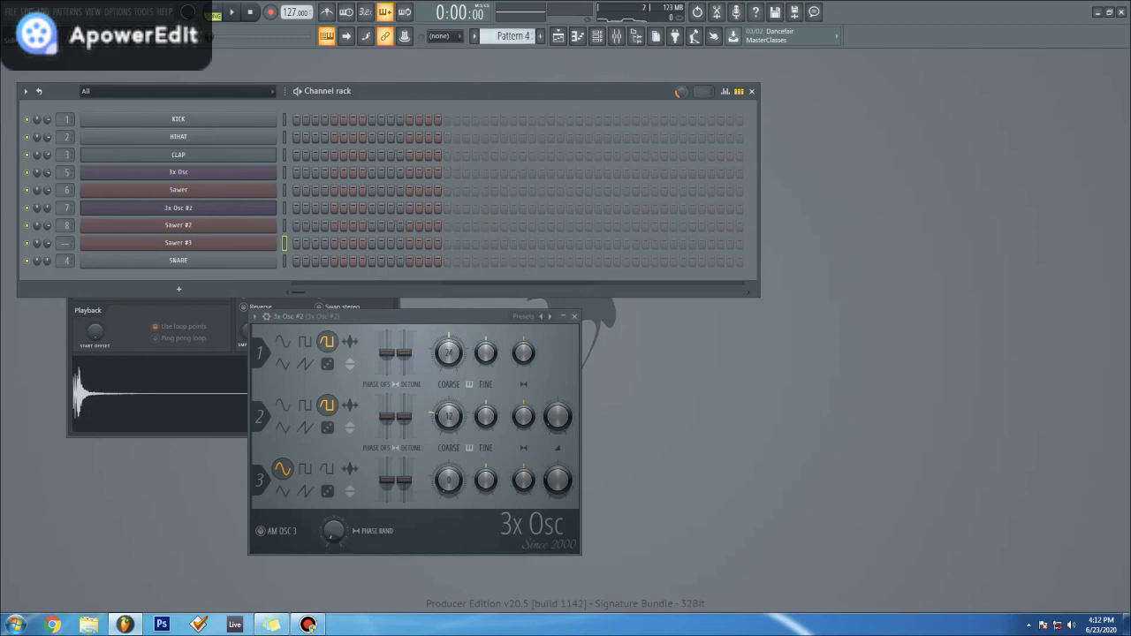
right_click(278, 241)
left_click(407, 266)
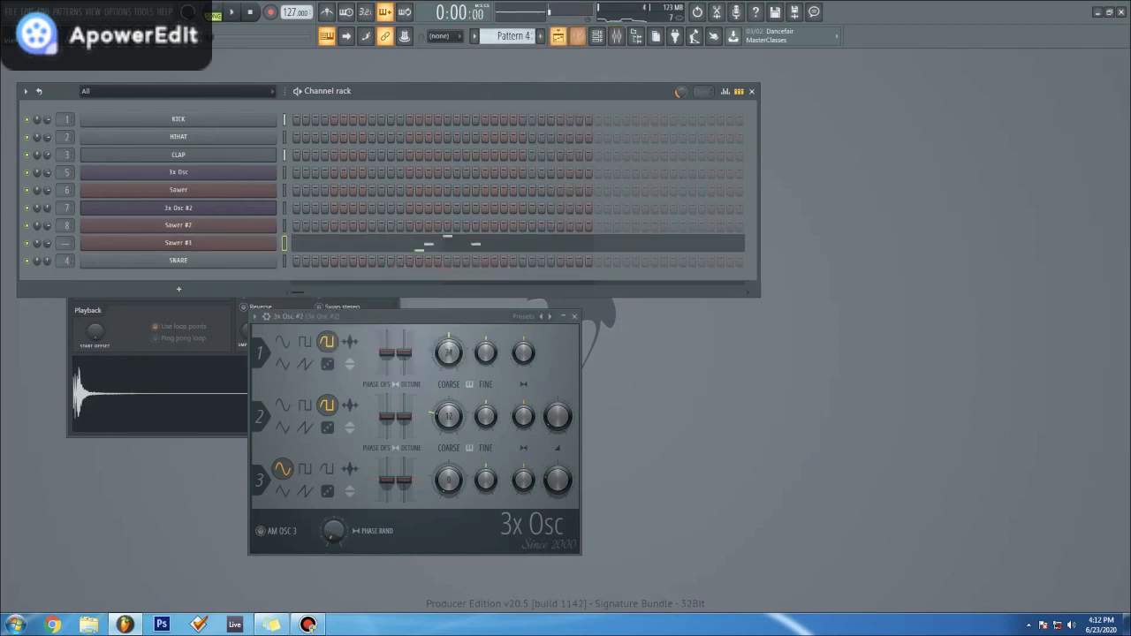
Step: Place a Pattern 4 clip on Track 4 below the Pattern 3 clips and open its Sawer #3 notes in the piano roll
key("F5")
left_click_drag(320, 236, 630, 204)
key("space")
double_click(630, 203)
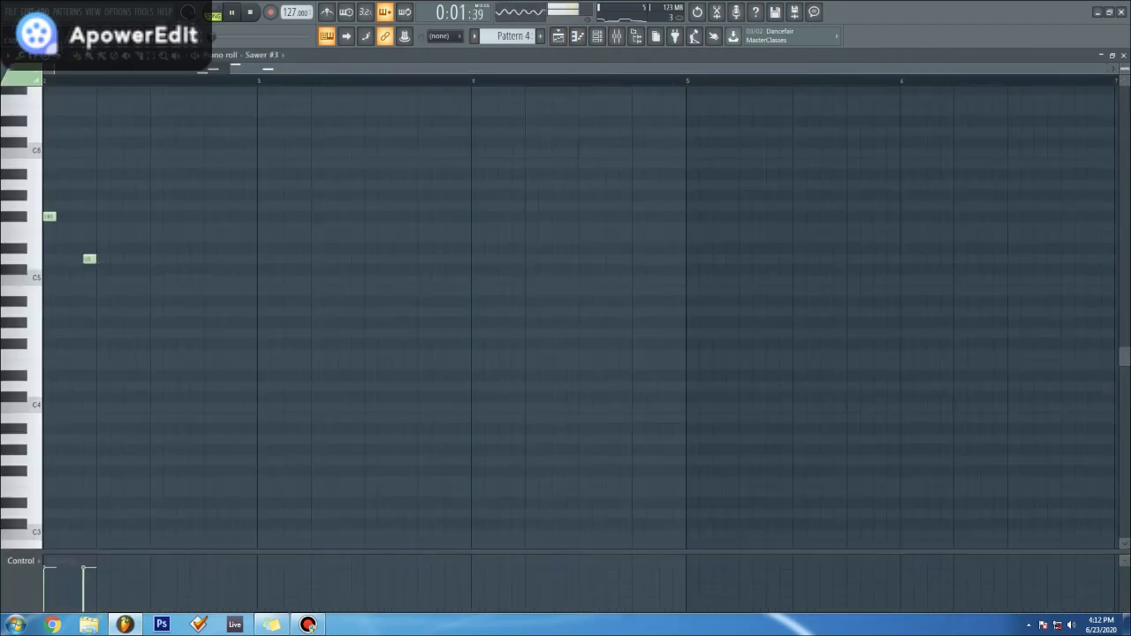
Step: Play the song from bar 17 and review Pattern 4's Sawer #3 notes in the piano roll
left_click(1123, 54)
key("F5")
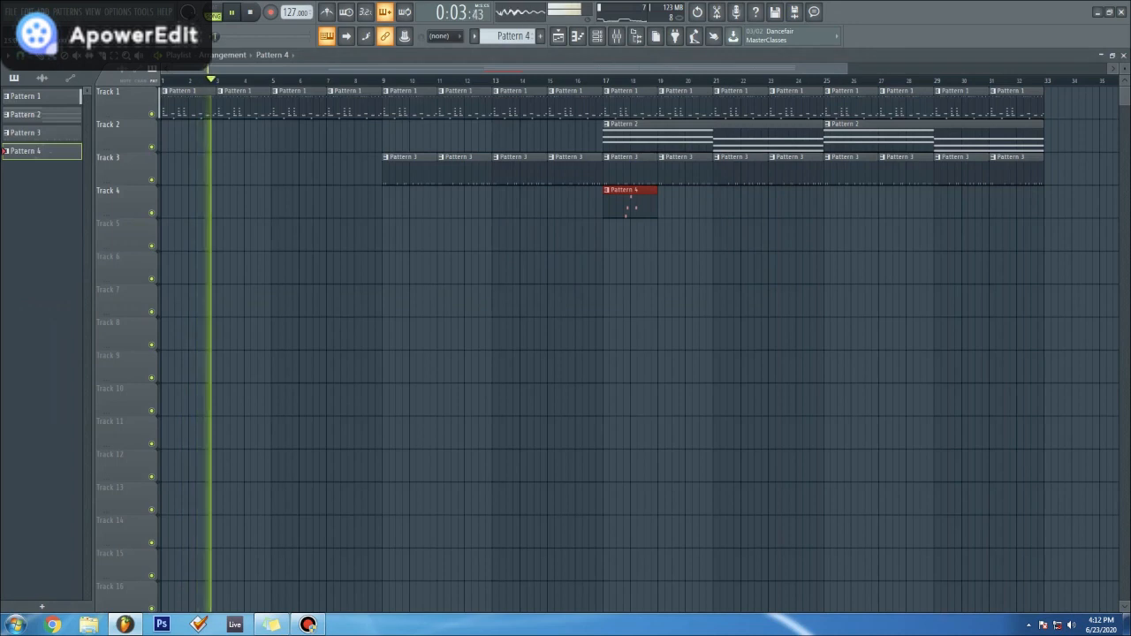
left_click(604, 80)
double_click(630, 204)
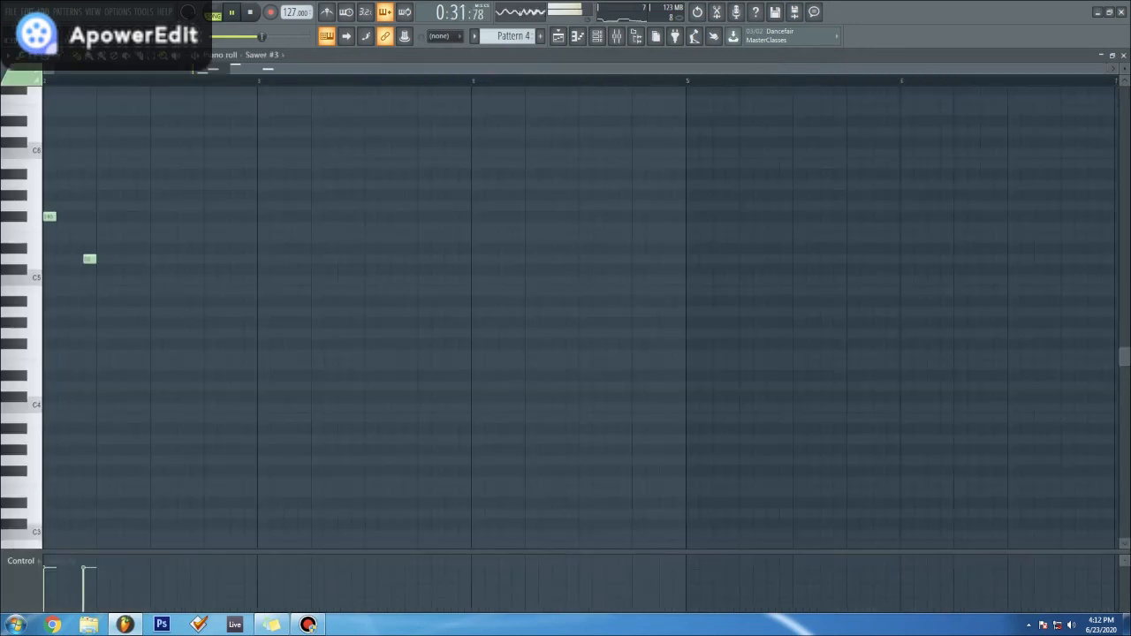
scroll(579, 318, "up", 2)
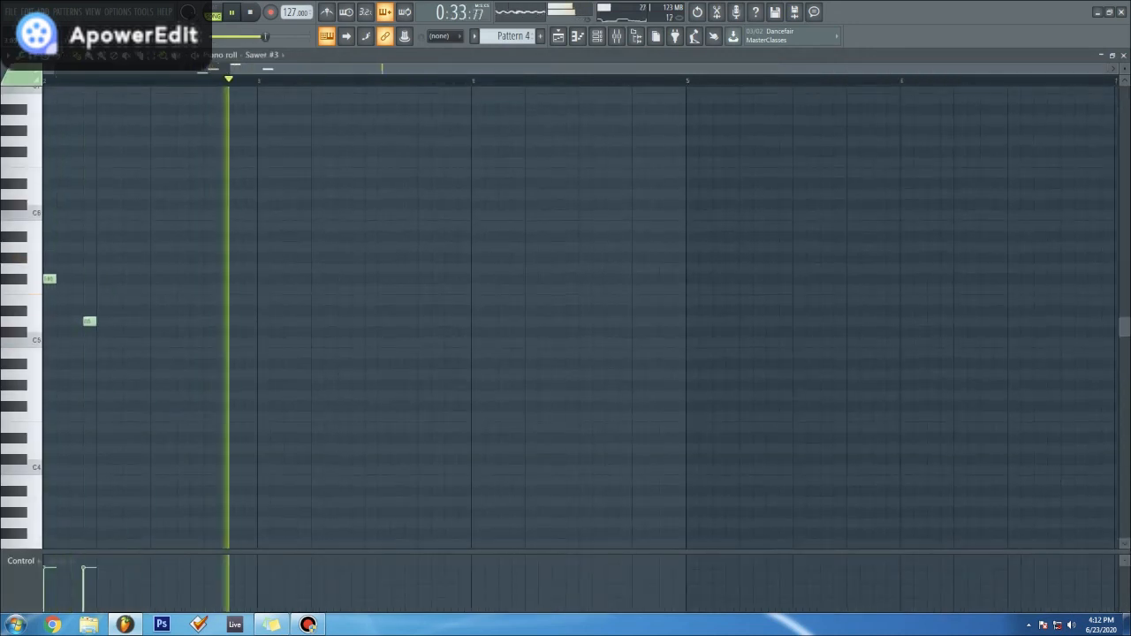
left_click_drag(231, 69, 514, 69)
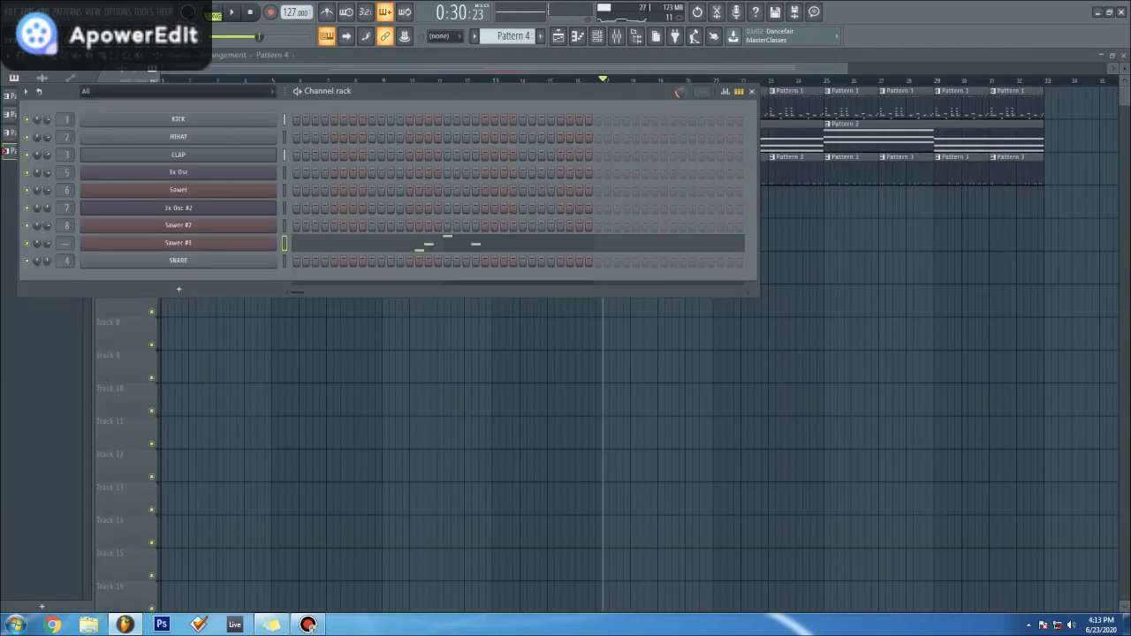
Step: Create Pattern 5, place its clip after Pattern 4 on Track 4, and open its Sawer #3 notes in the piano roll
key("F6")
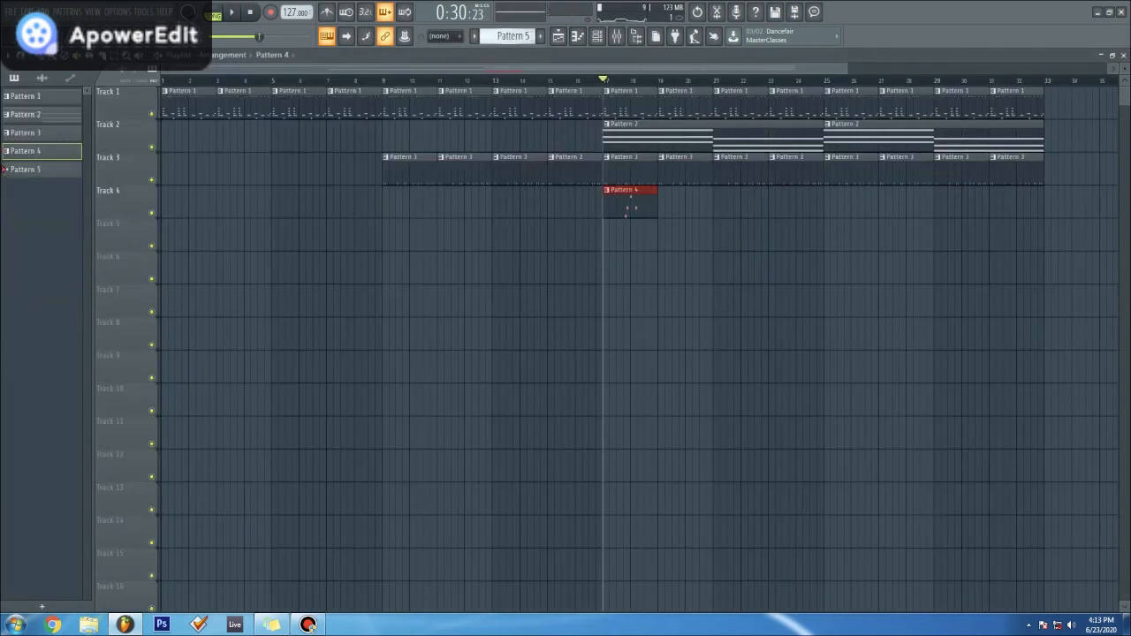
left_click(559, 36)
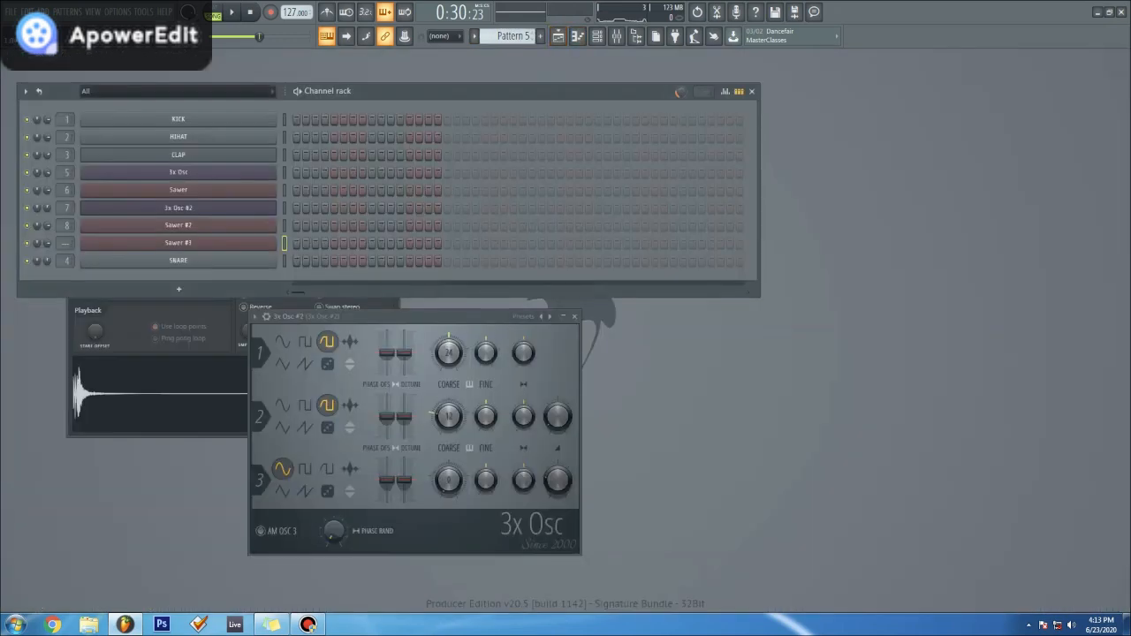
left_click(558, 37)
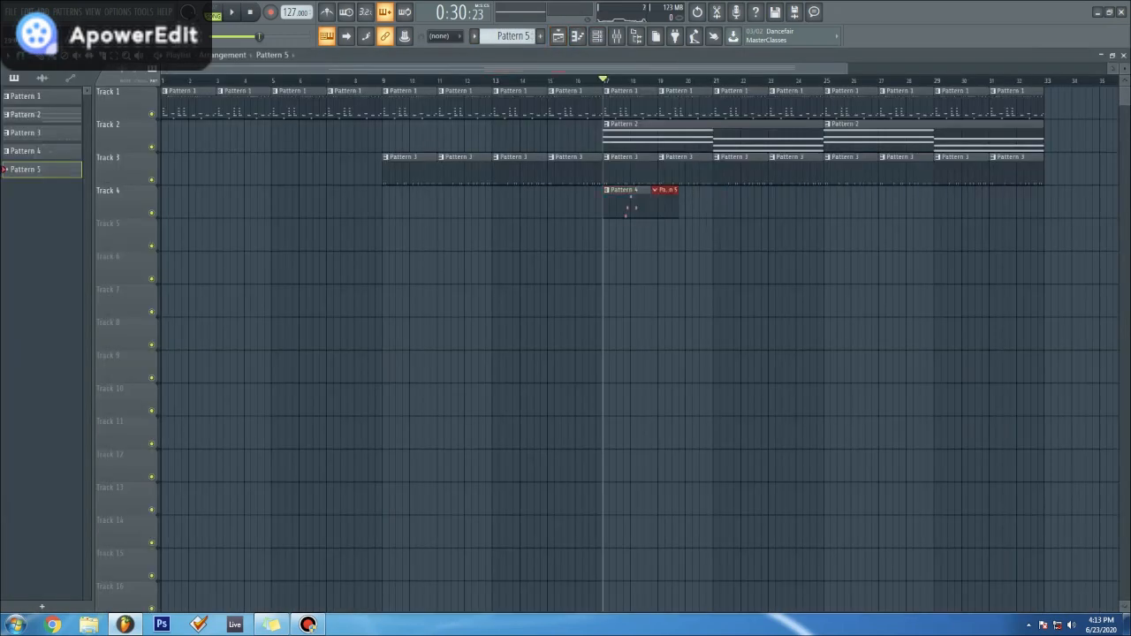
key("F6")
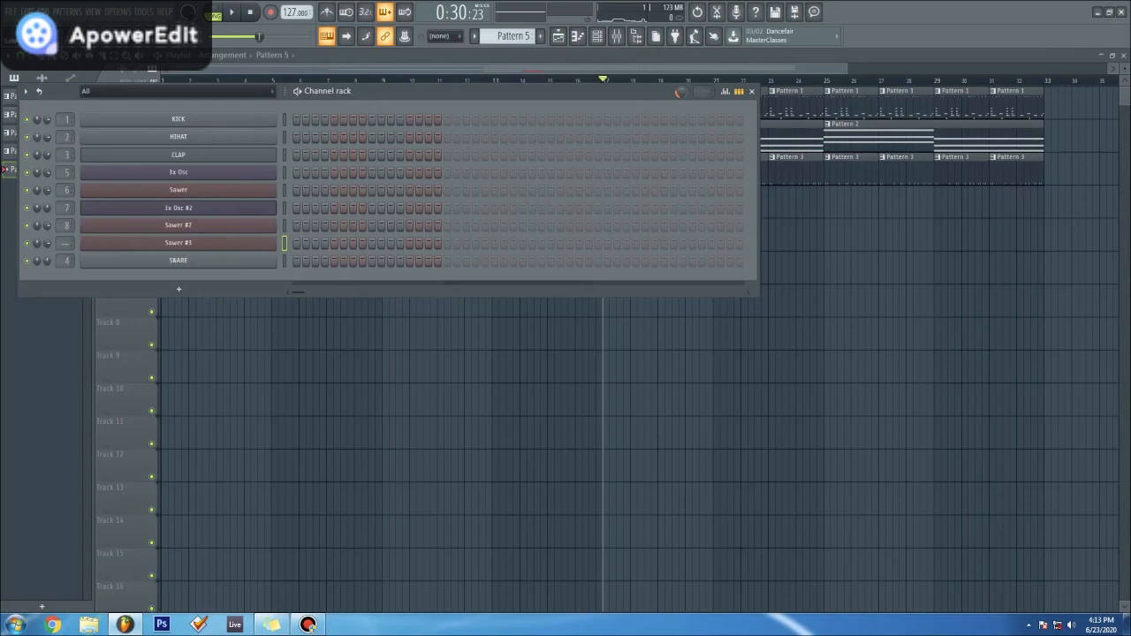
right_click(276, 241)
left_click(305, 244)
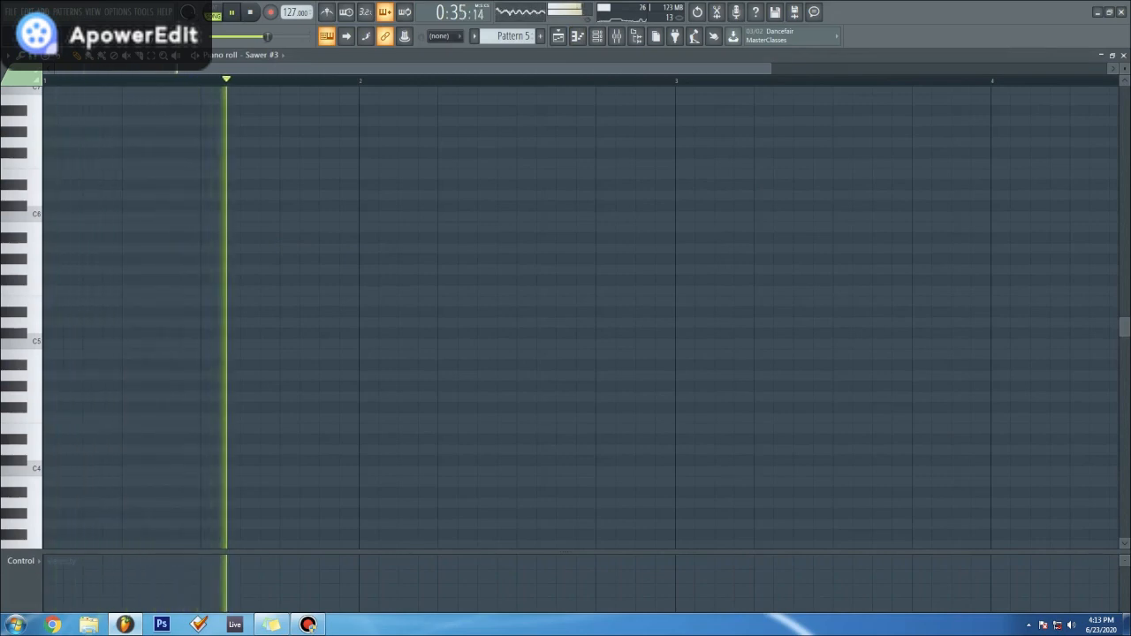
Step: Draw short descending D6, C#6, A5 and F#5 notes in the second half of bar 2, shifting the D6 one step later
key("space")
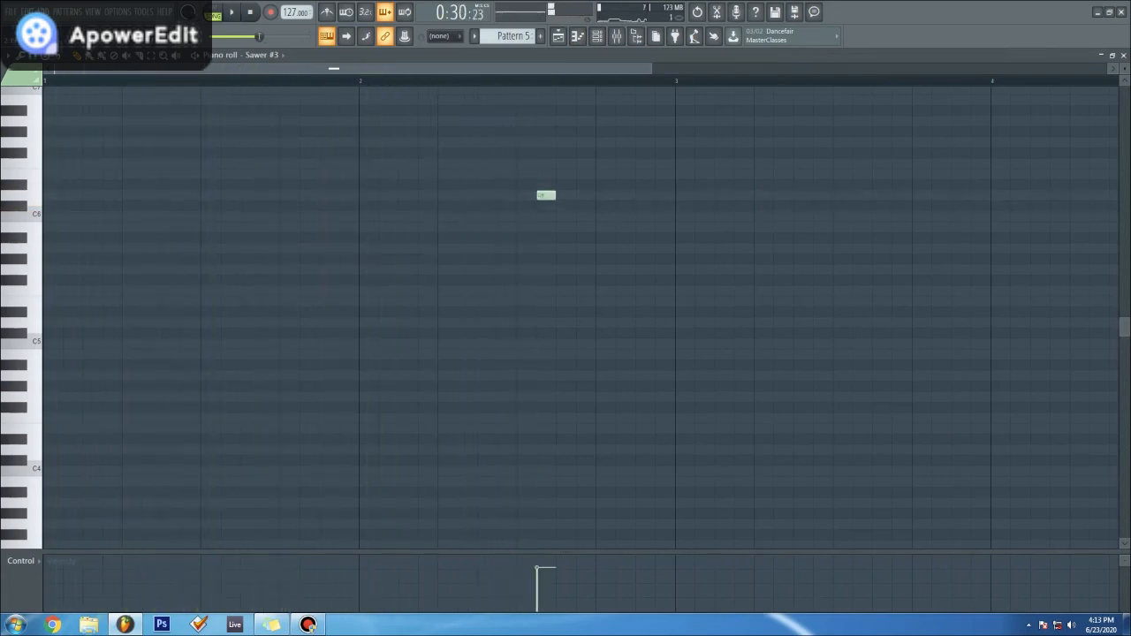
double_click(565, 217)
left_click(639, 230)
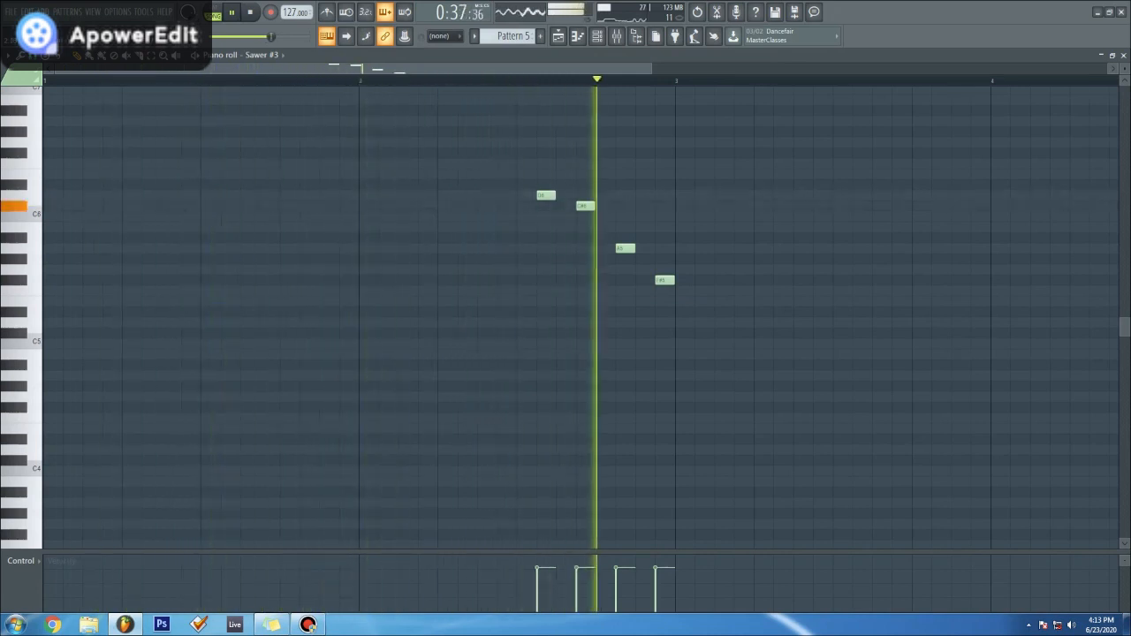
left_click_drag(544, 196, 564, 195)
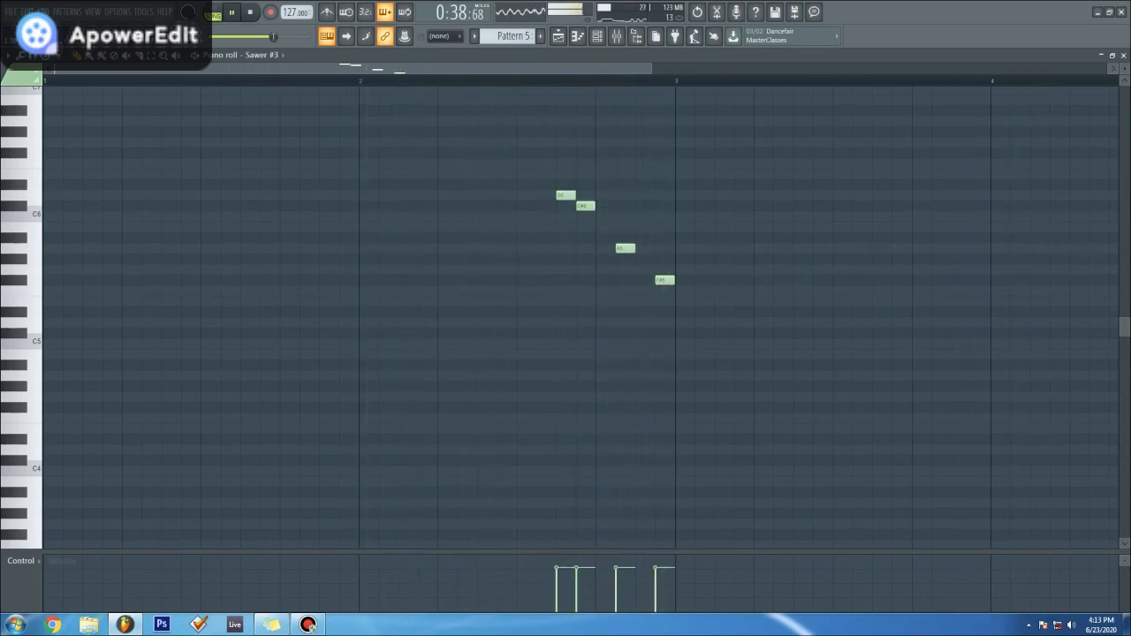
left_click(1124, 55)
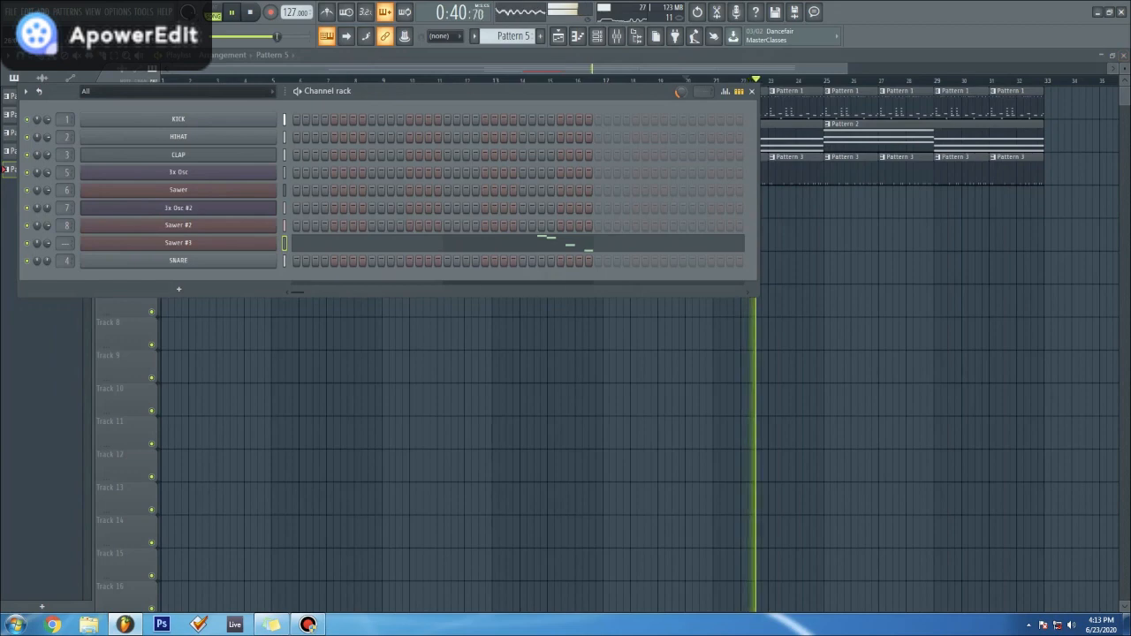
left_click(750, 93)
Step: Place another Pattern 4 clip at bar 25 and a Pattern 5 clip at bar 27 on Track 4
left_click(631, 202)
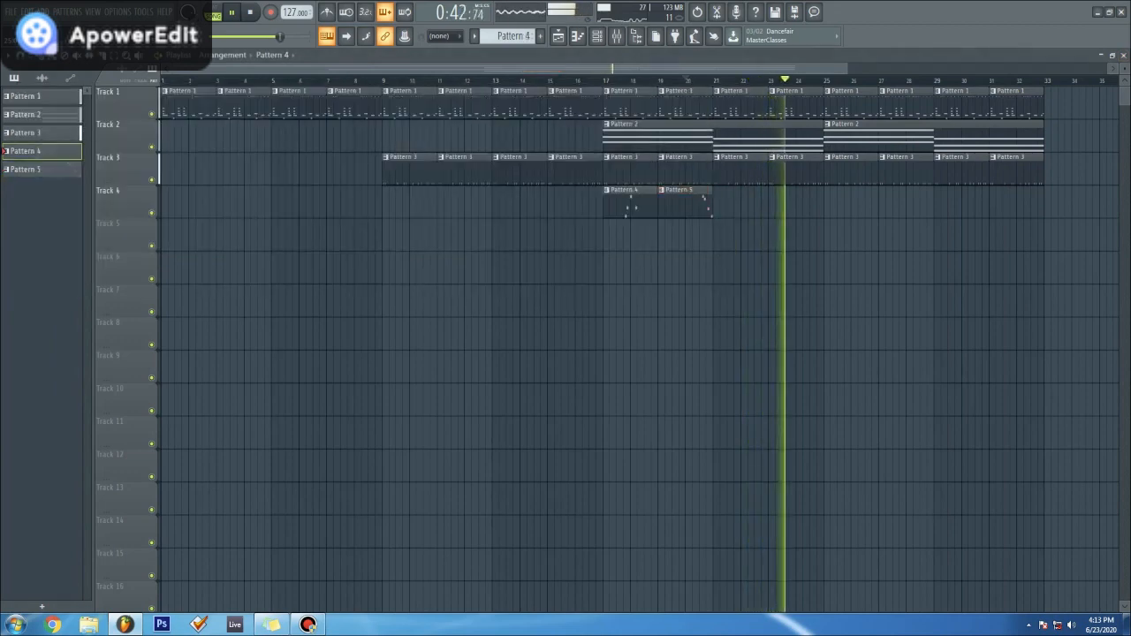
left_click(835, 202)
left_click_drag(835, 201, 828, 202)
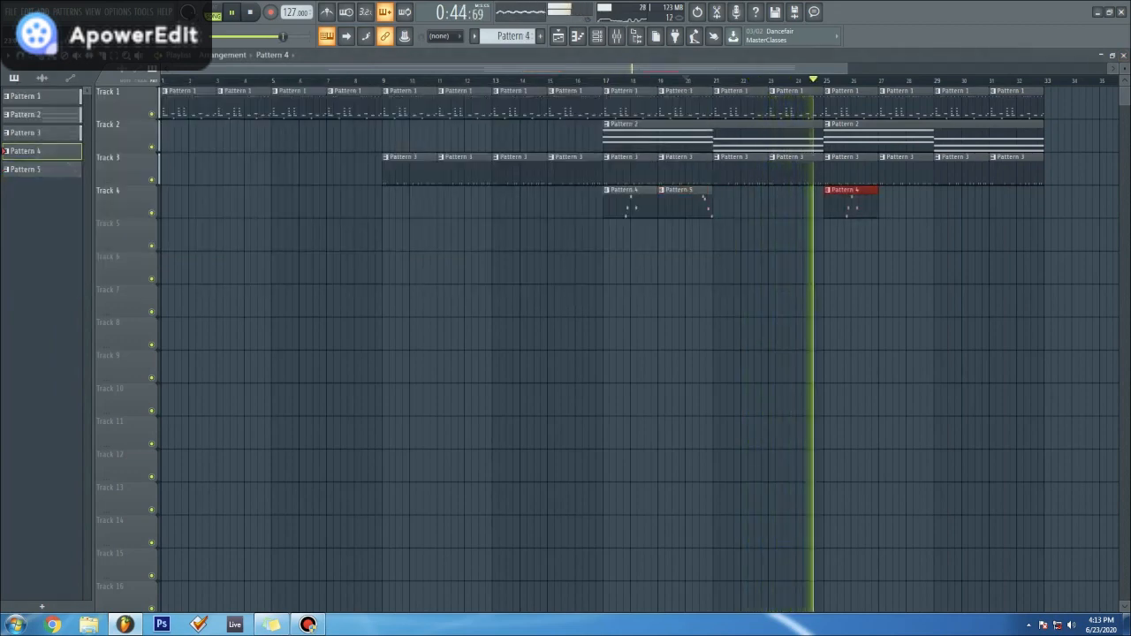
left_click(686, 201)
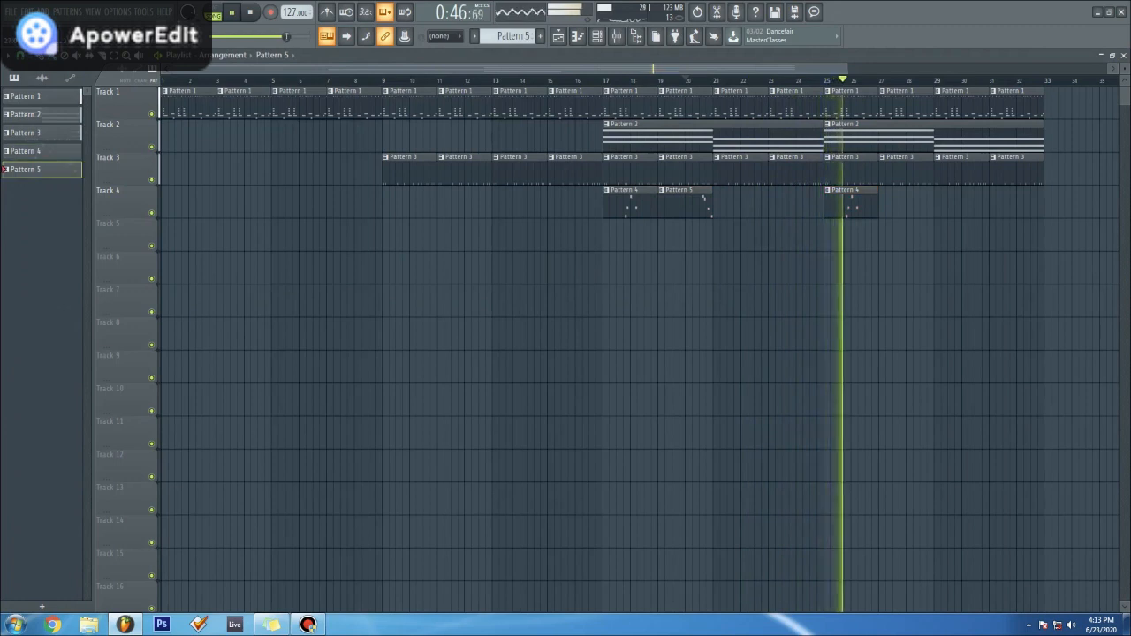
left_click(885, 201)
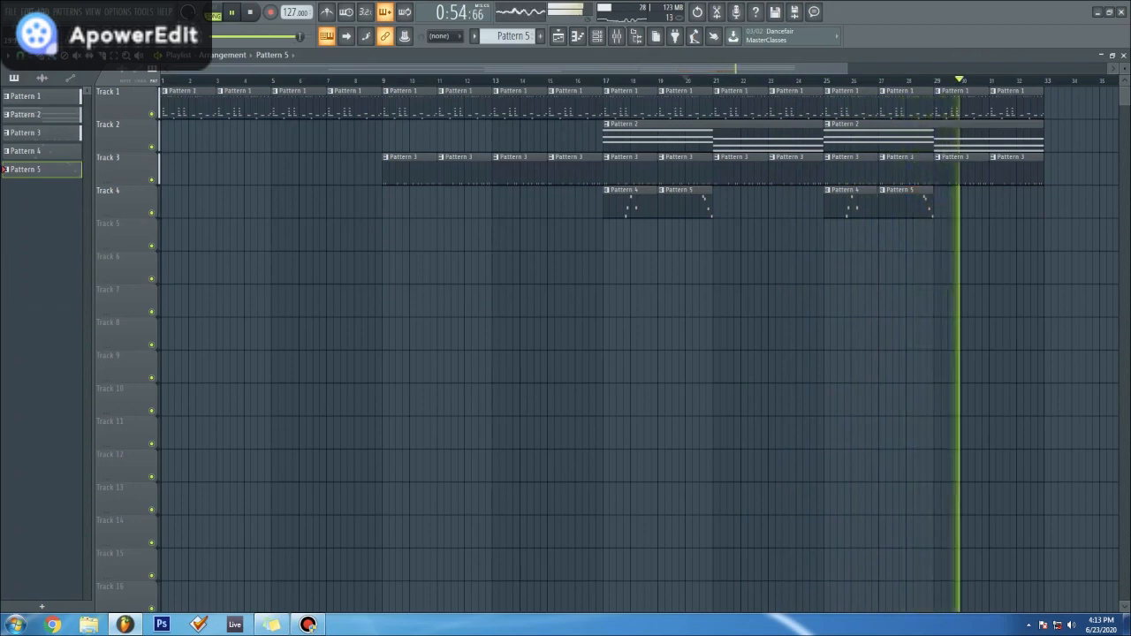
Step: Cut the KICK steps from Pattern 1 and paste them into the same channel of a new Pattern 7
scroll(937, 265, "down", 2)
key("F5")
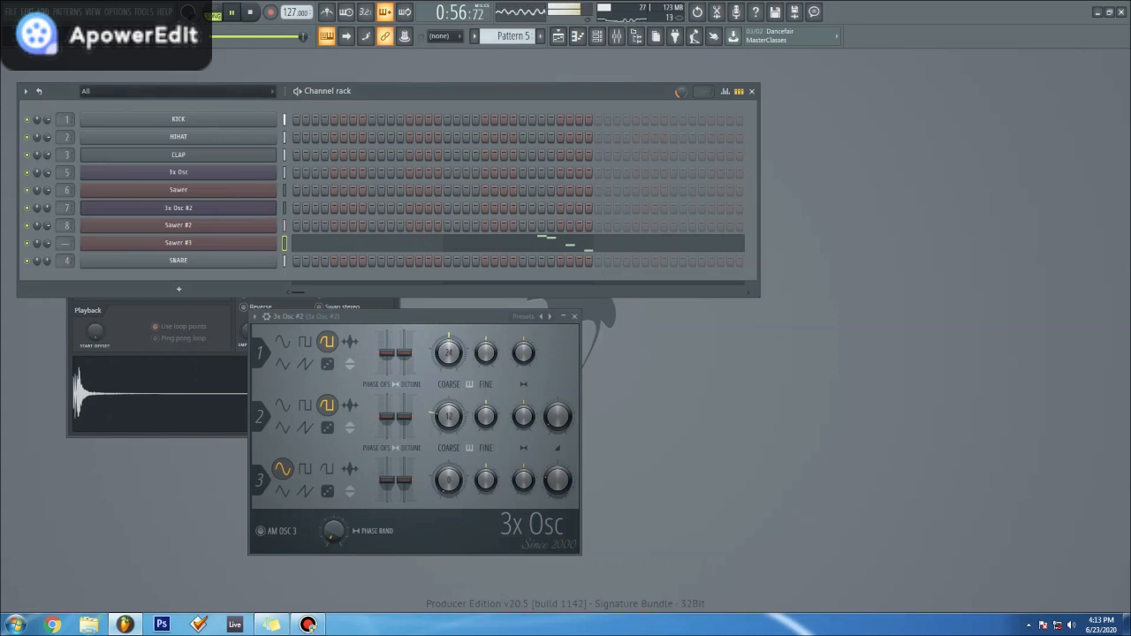
key("F5")
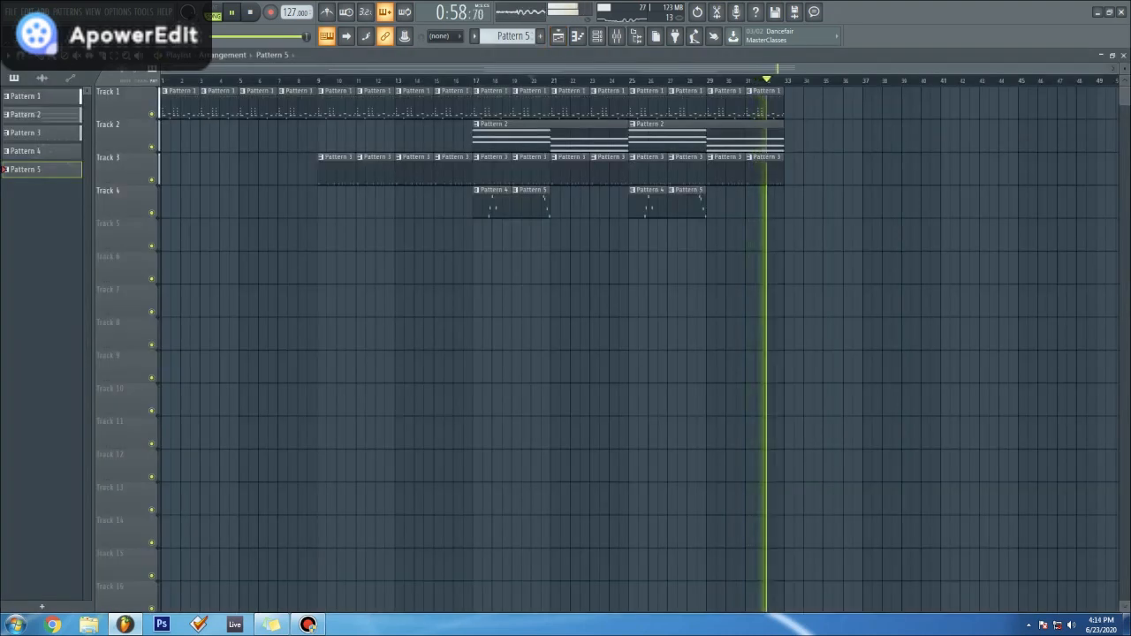
key("F5")
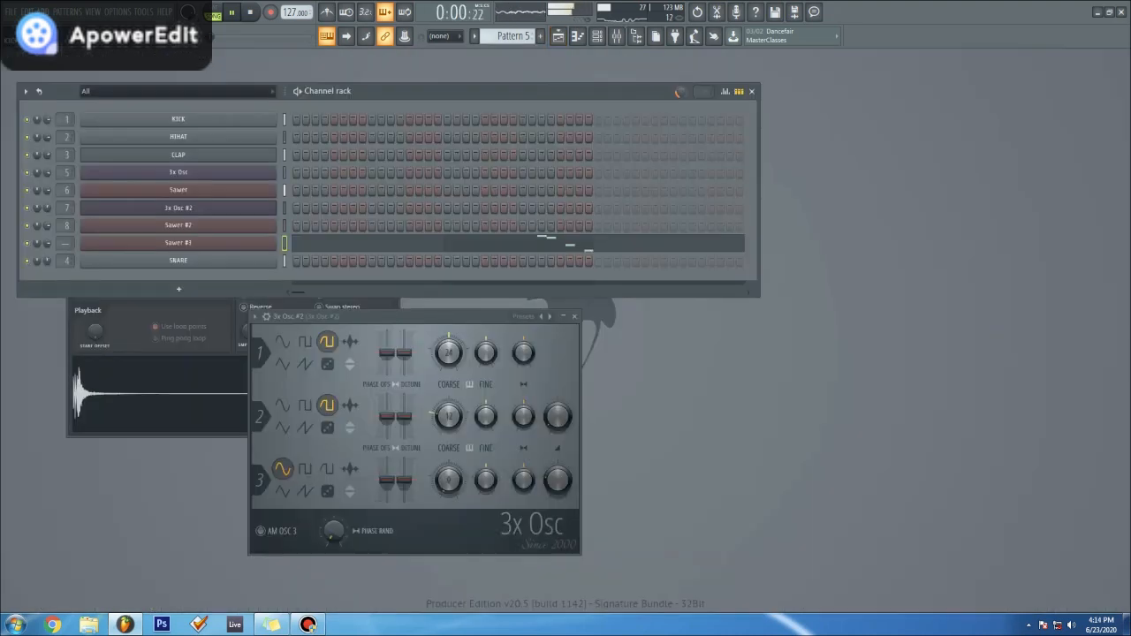
right_click(177, 119)
left_click(305, 119)
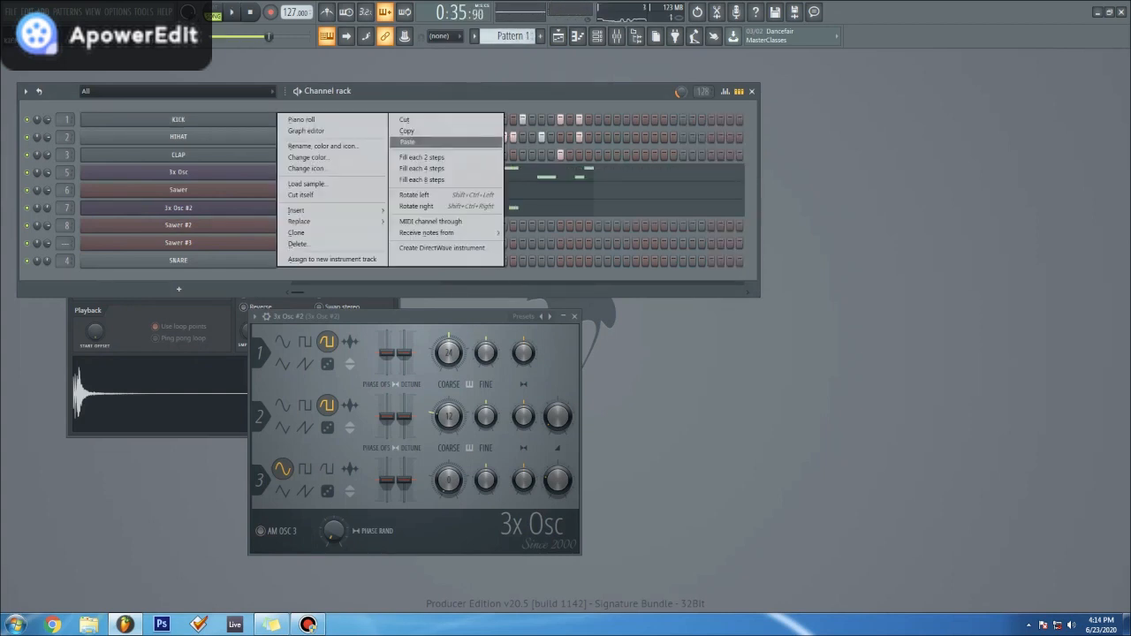
left_click(404, 120)
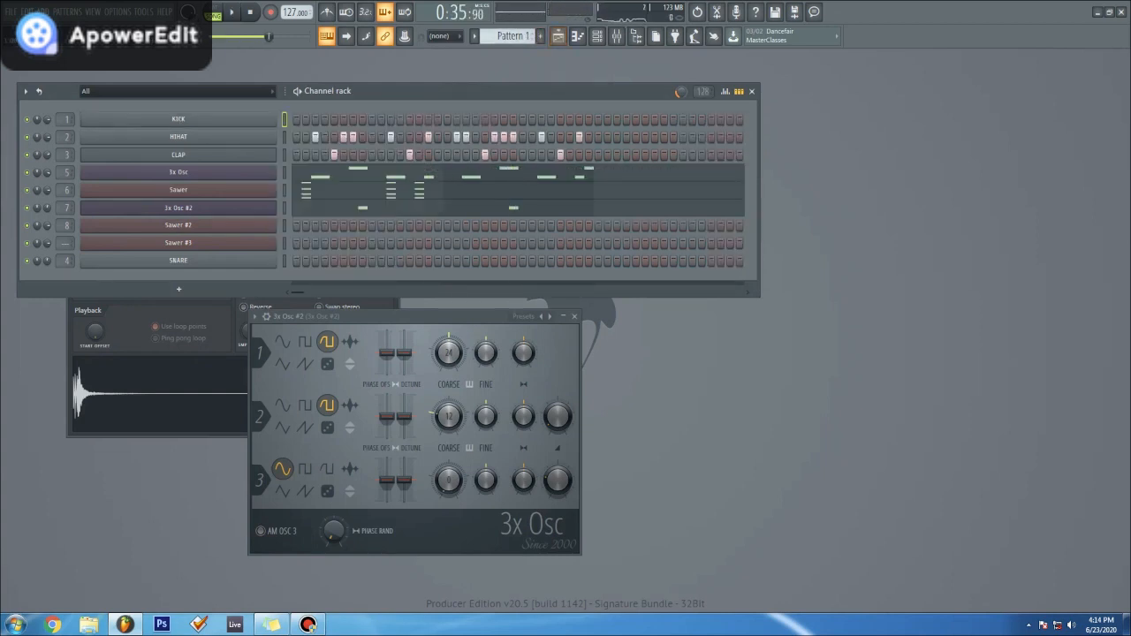
key("F4")
right_click(179, 119)
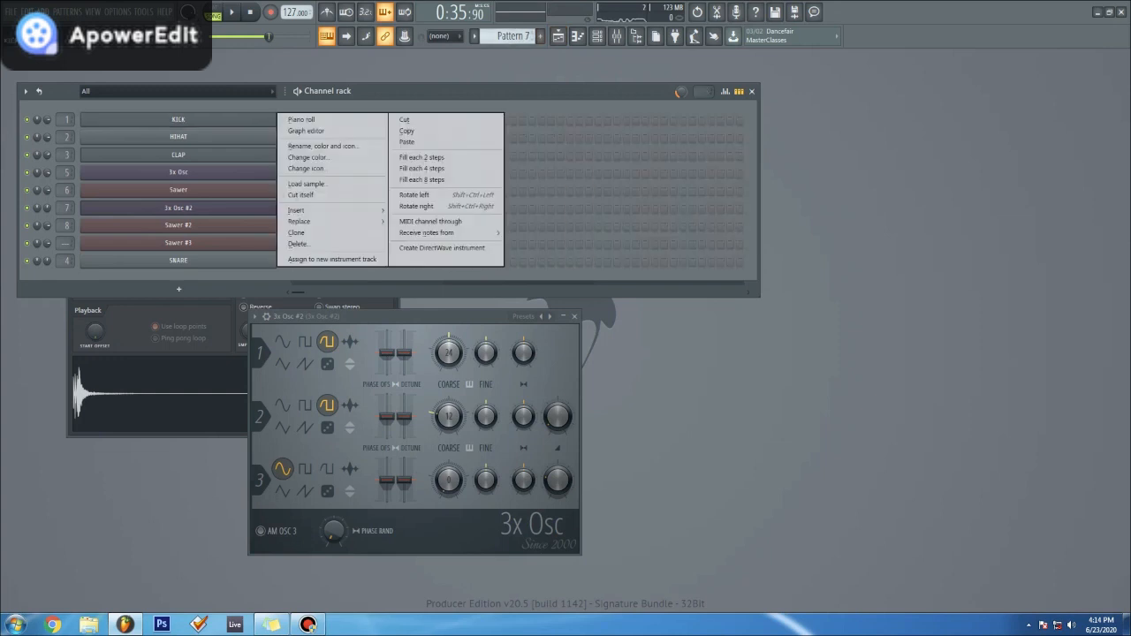
left_click(407, 142)
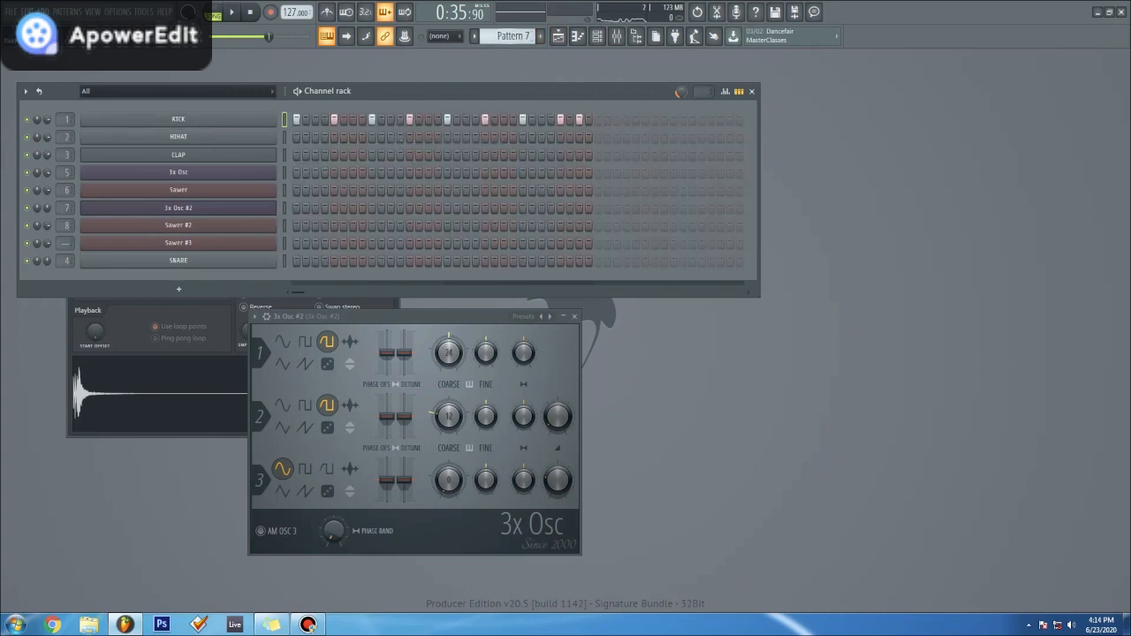
Step: Place a Pattern 7 clip at bar 5 on Track 5 and duplicate it end to end through bar 32
key("F5")
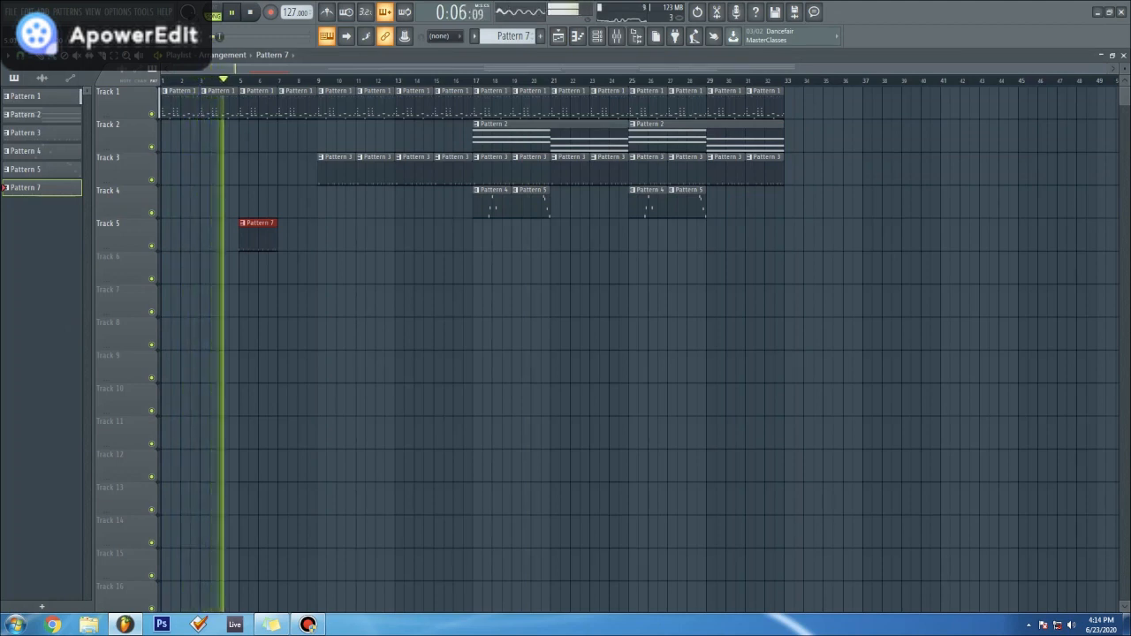
key("ctrl+b")
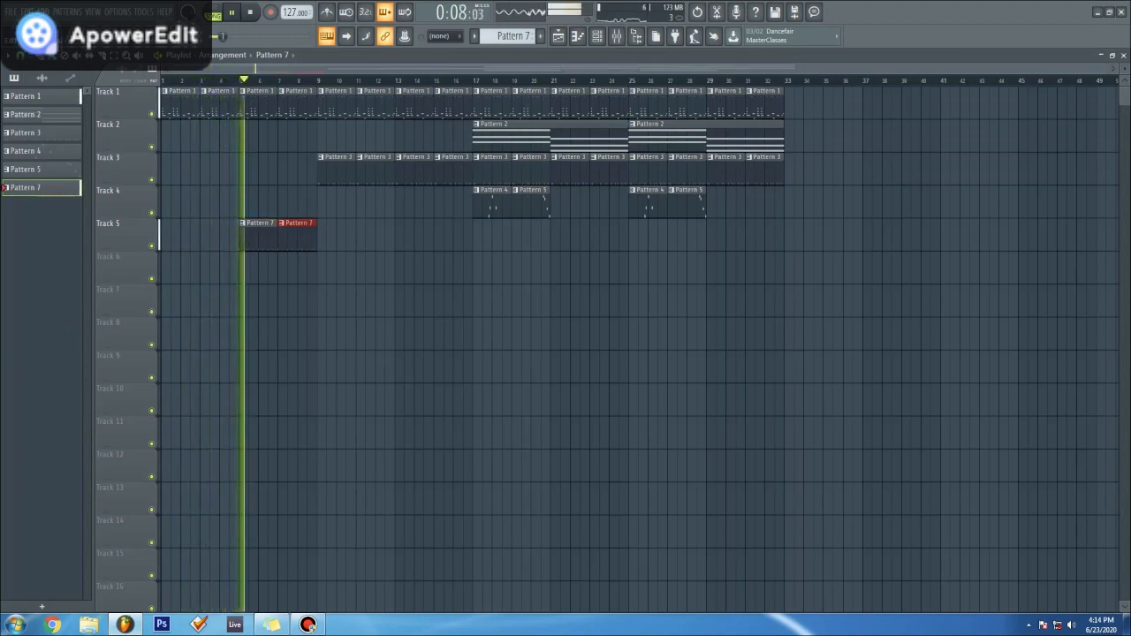
key("ctrl+b")
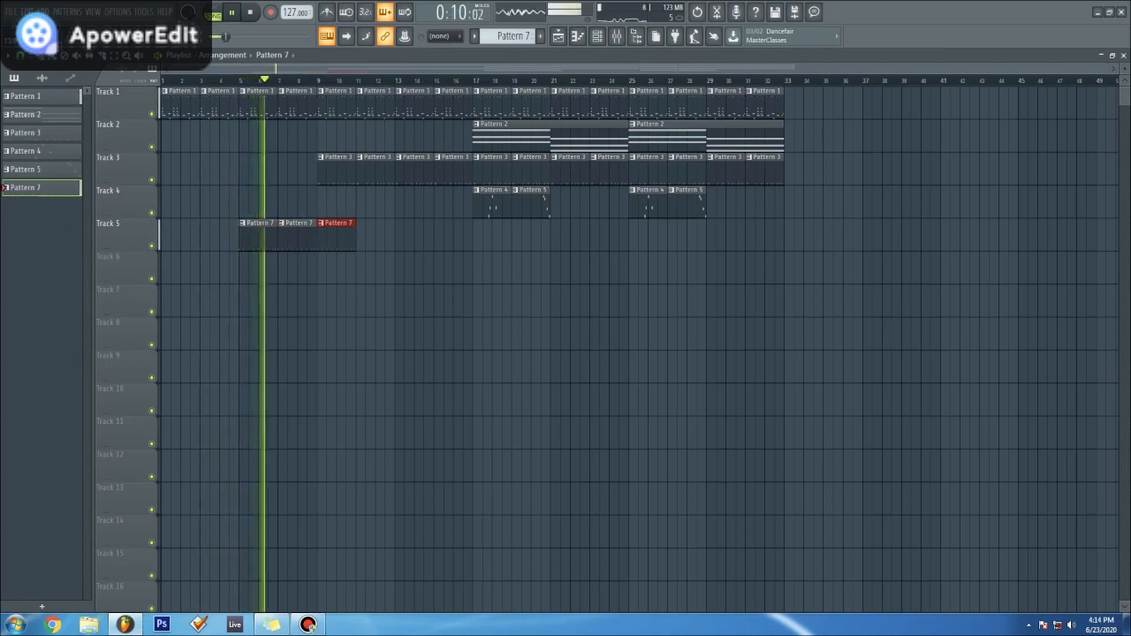
key("ctrl+b")
key("ctrl+b")
key("ctrl+b")
key("ctrl+b")
key("ctrl+b")
key("ctrl+b")
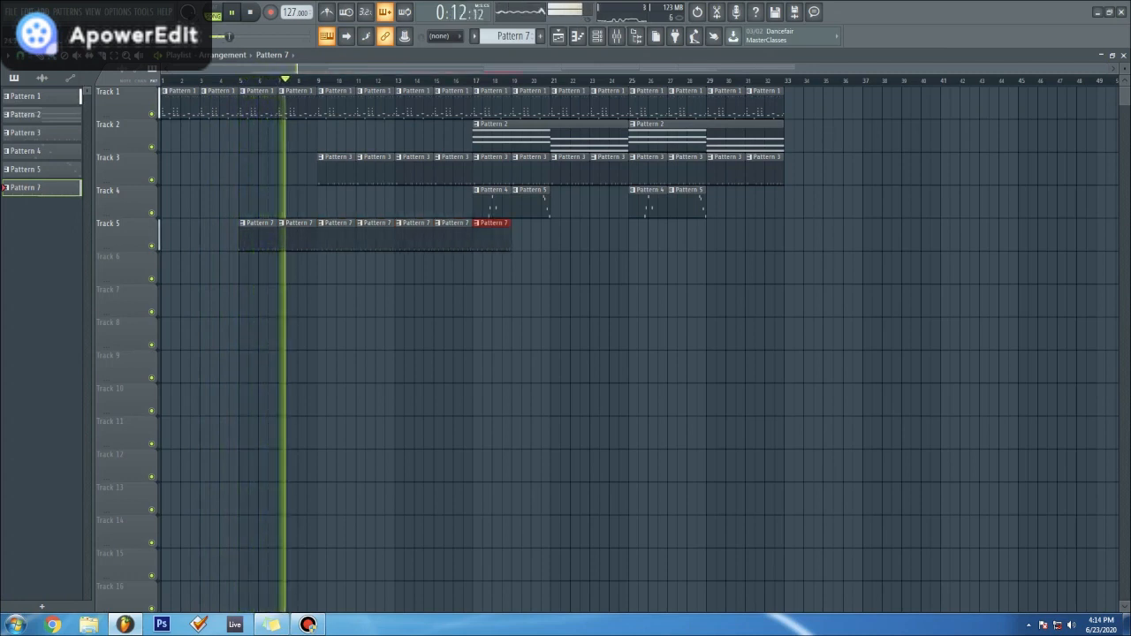
key("ctrl+b")
key("ctrl+b")
key("ctrl+b")
key("ctrl+b")
key("ctrl+b")
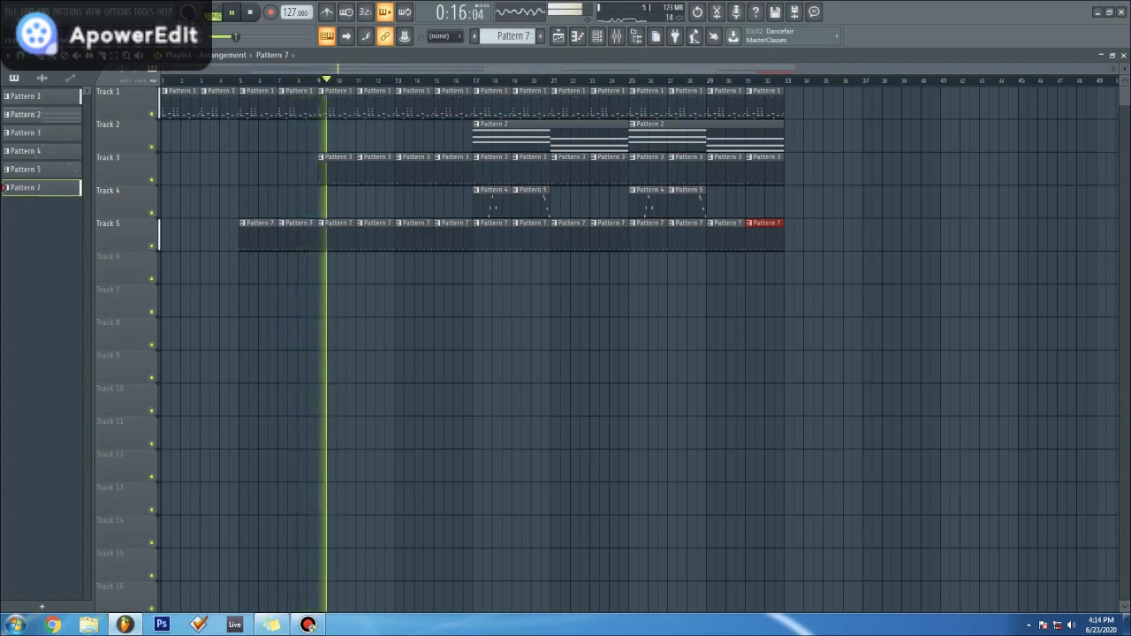
Step: Trim about half a bar off the Pattern 7 clip ending at bar 17 and delete the Pattern 7 clips from bar 25 onward
left_click_drag(472, 236, 463, 237)
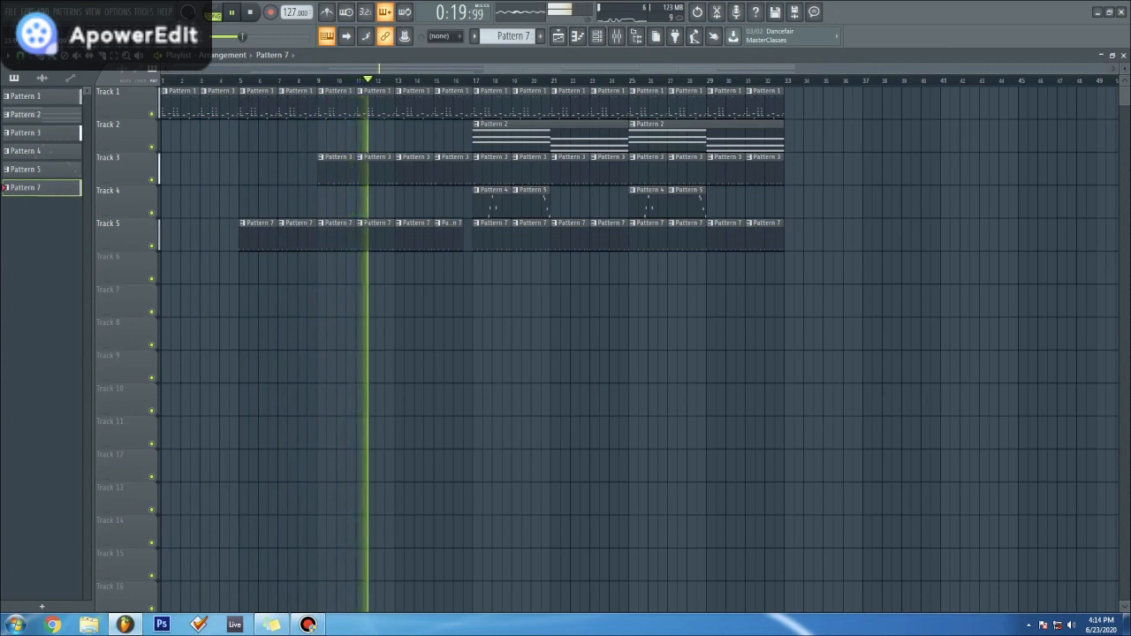
right_click(648, 236)
right_click(688, 237)
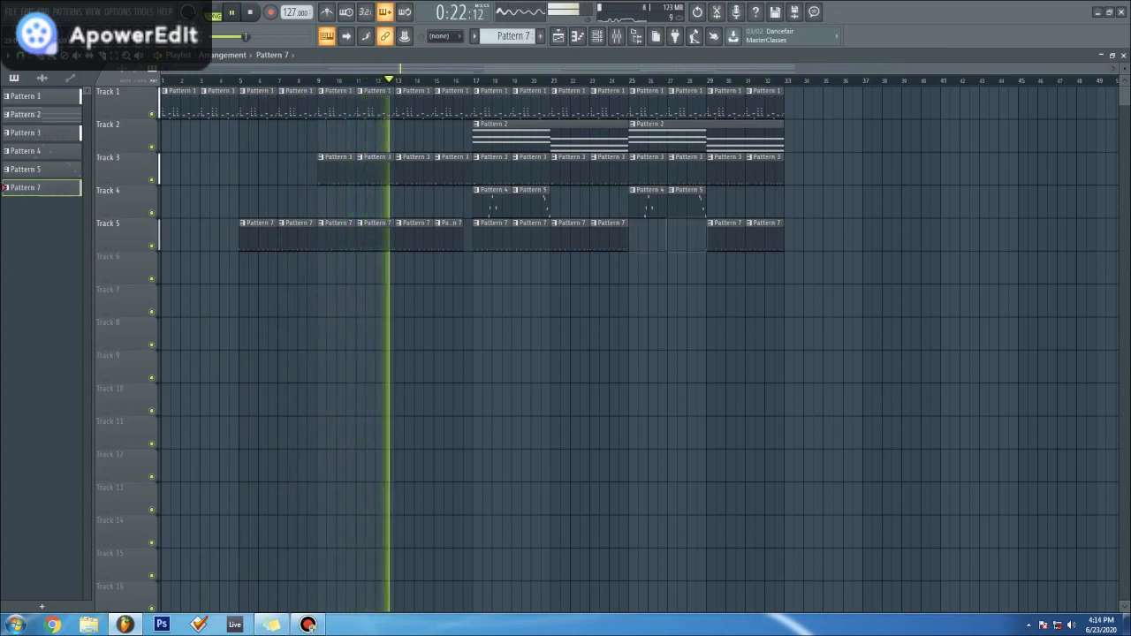
right_click(726, 237)
right_click(766, 237)
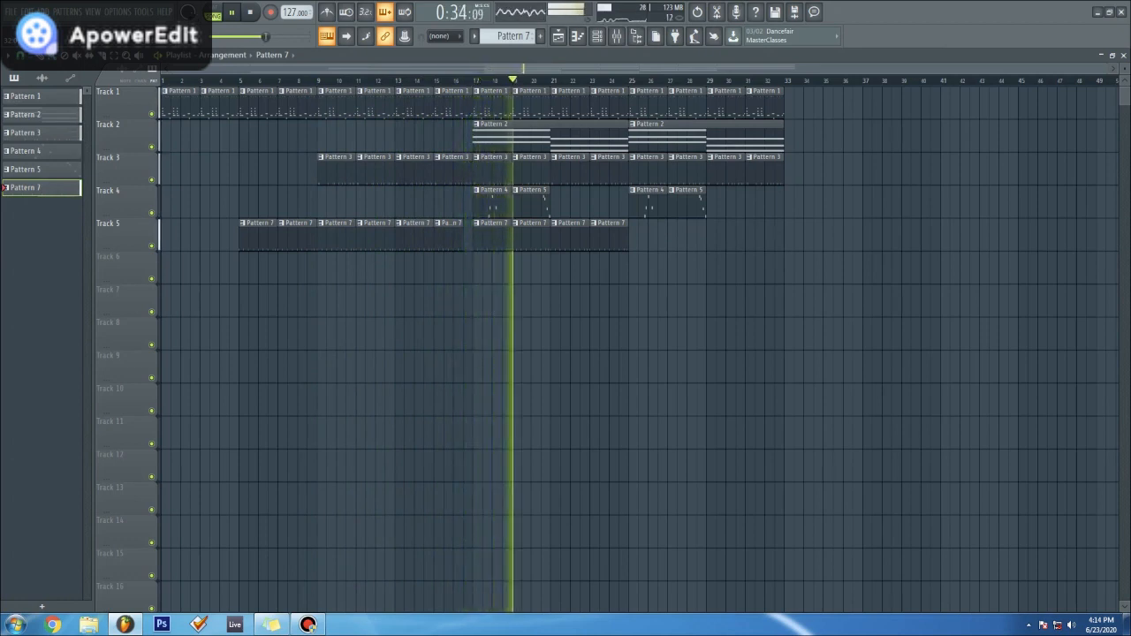
Step: Adjust the PAD track's Fruity Parametric EQ 2, moving its mid-band boost up in level and frequency and shifting the high cut slightly higher
key("F9")
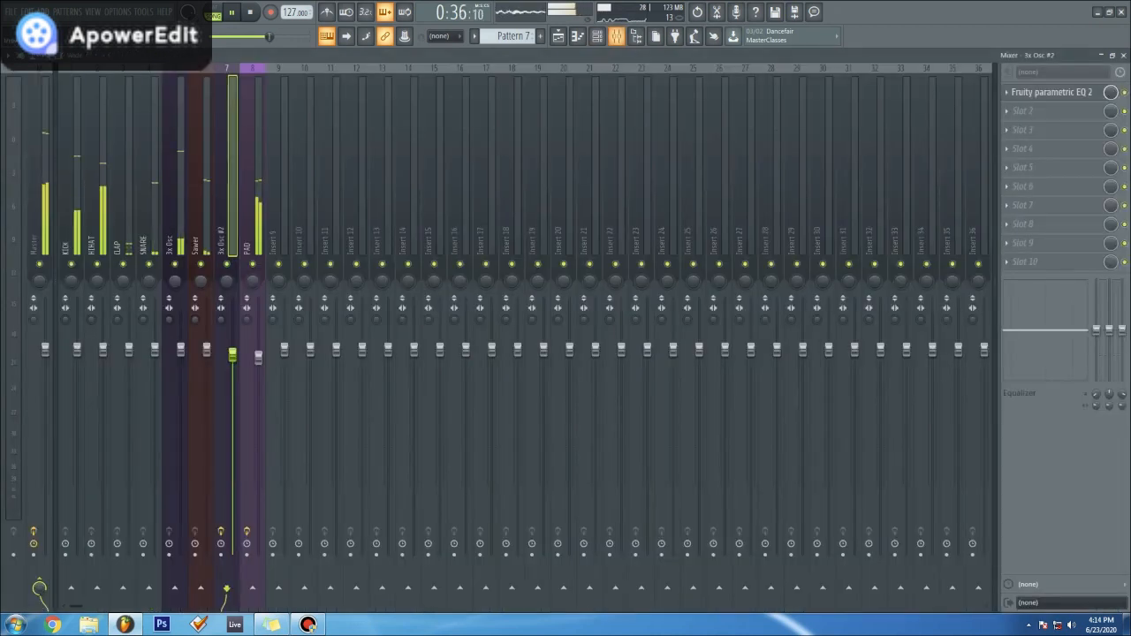
left_click(253, 212)
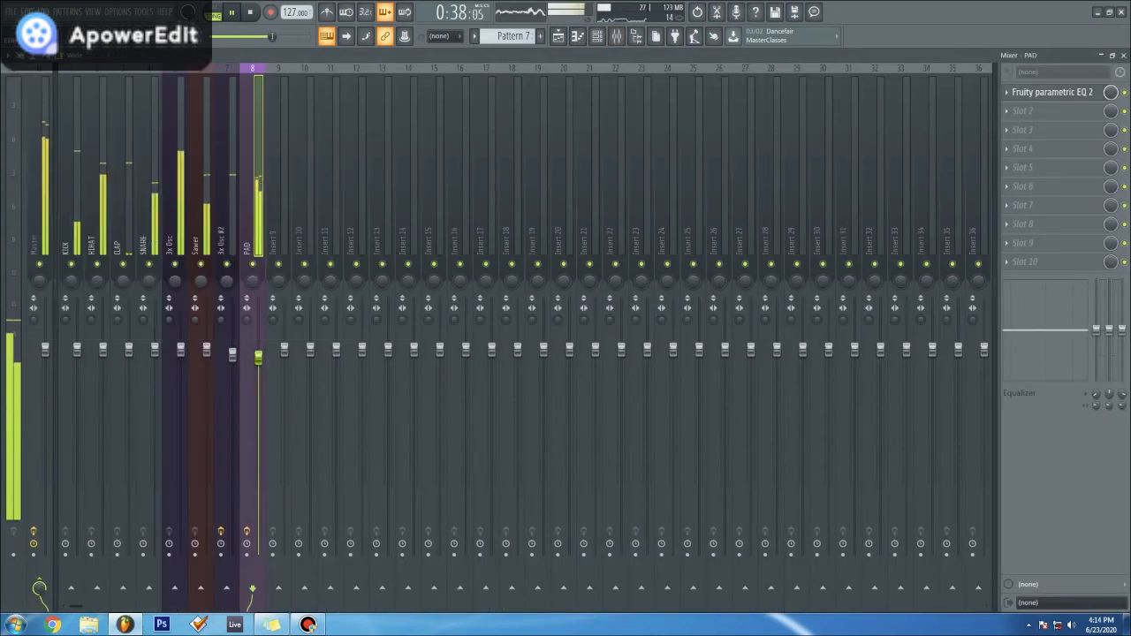
left_click(1051, 92)
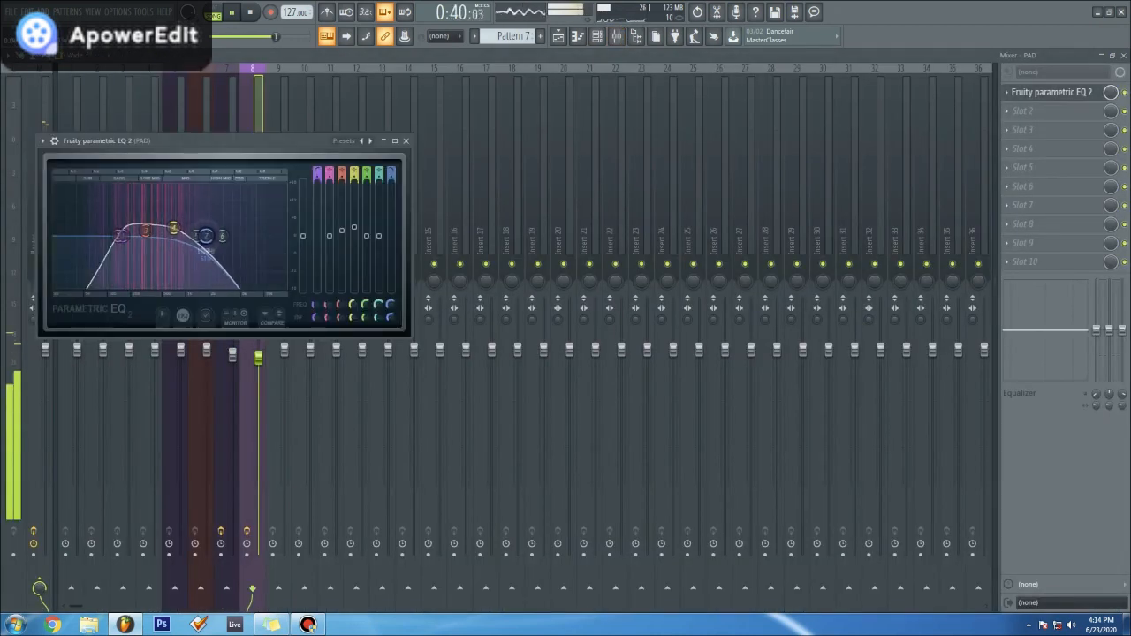
left_click_drag(213, 236, 210, 236)
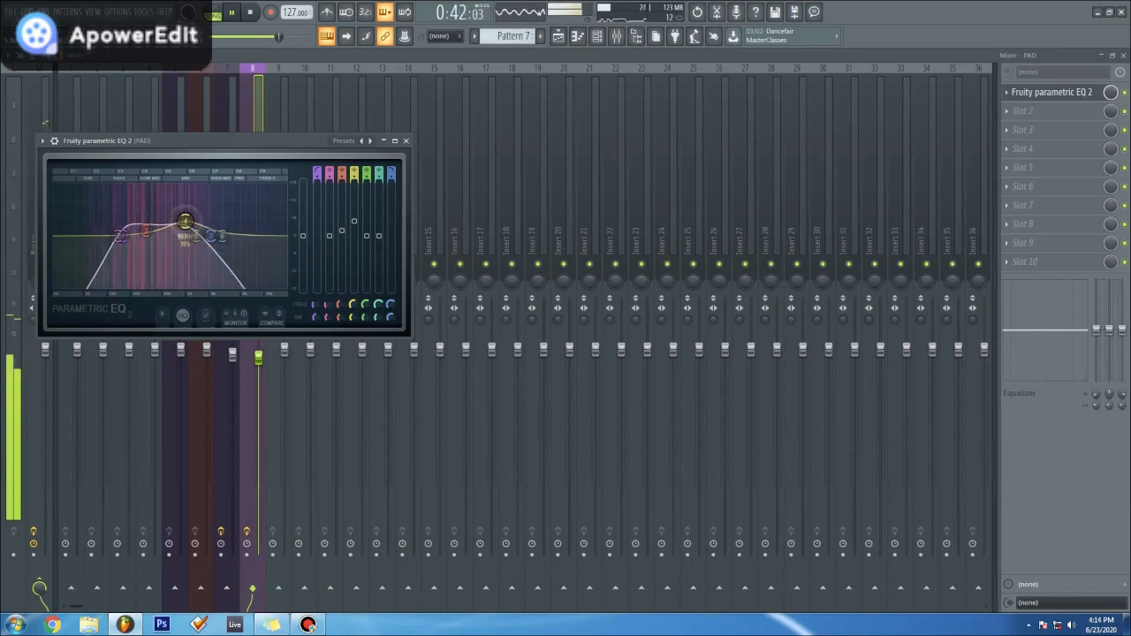
left_click(1124, 56)
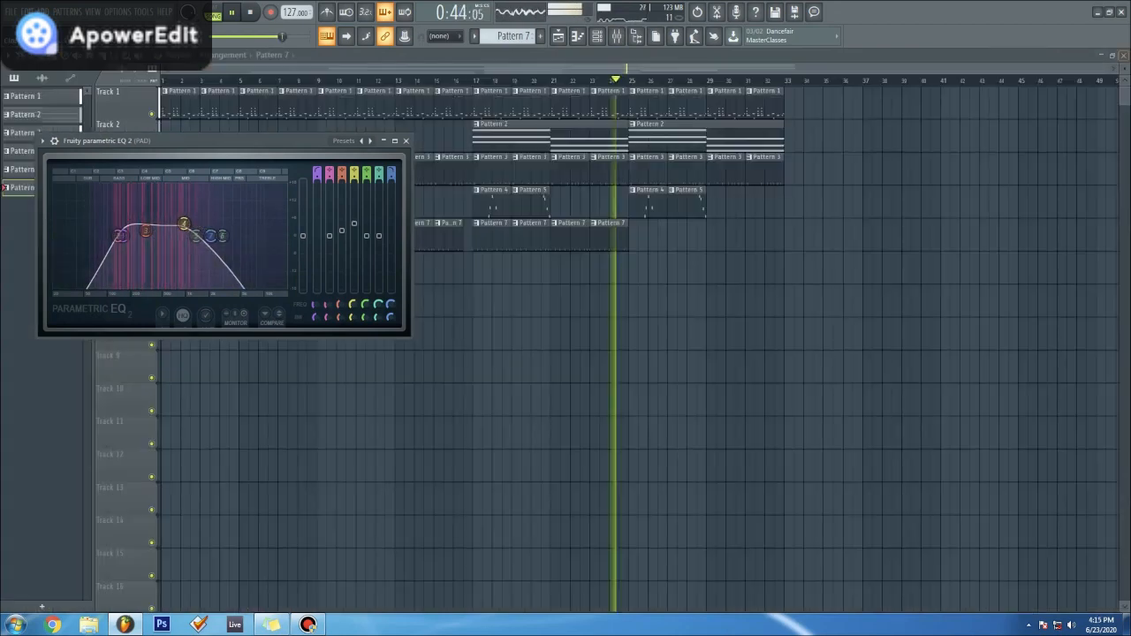
Step: Bring up the channel rack and open the Sawer #2 synth
left_click(1124, 56)
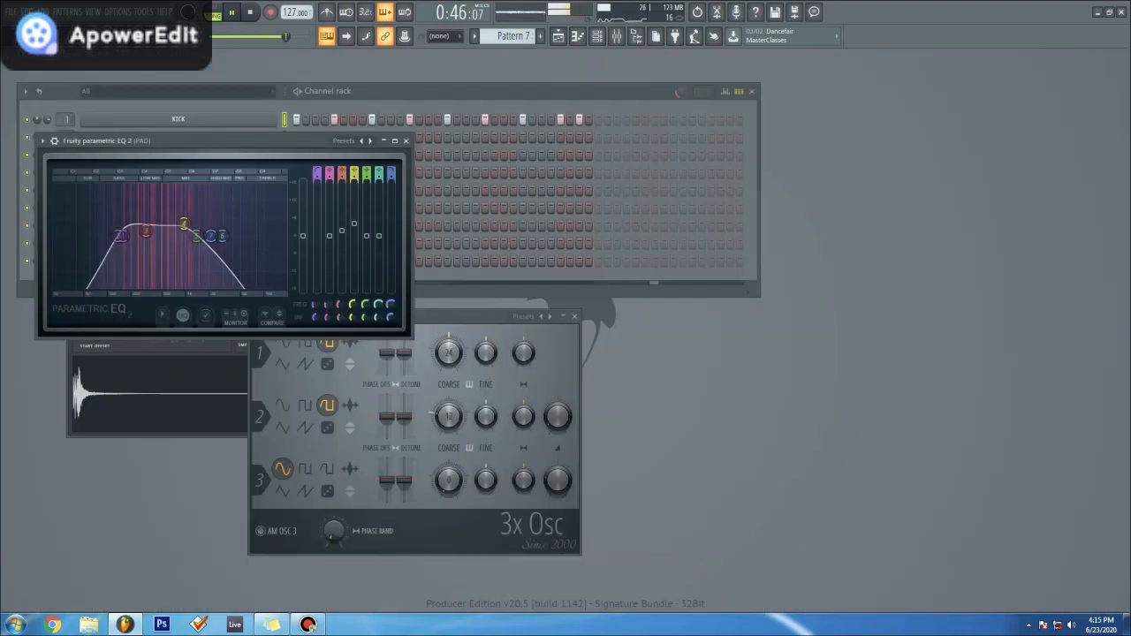
key("F6")
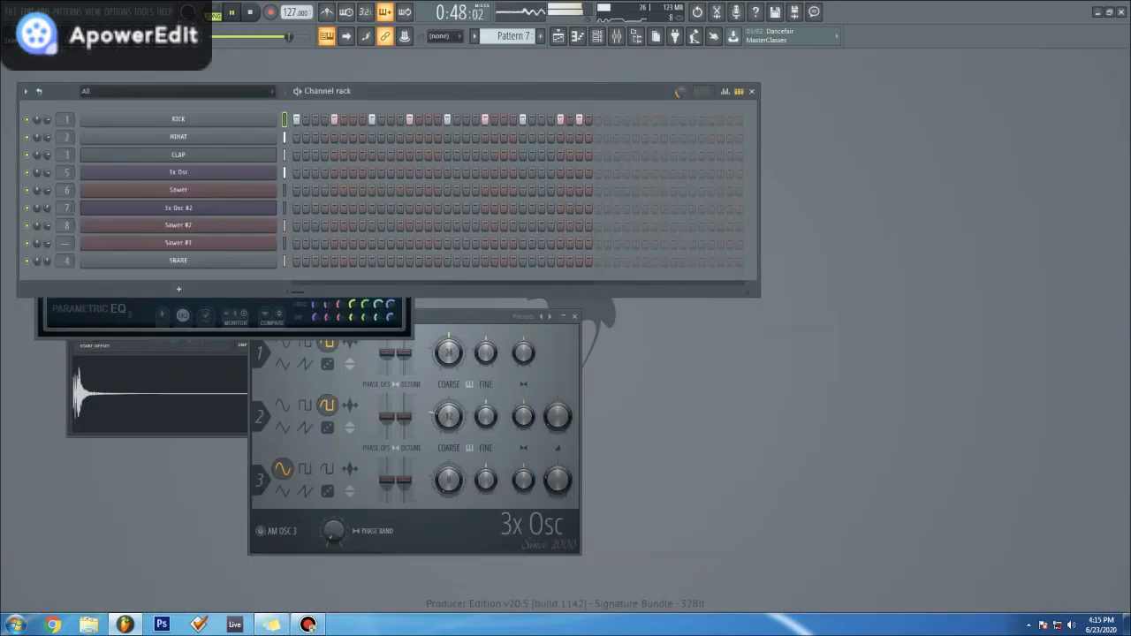
left_click(178, 225)
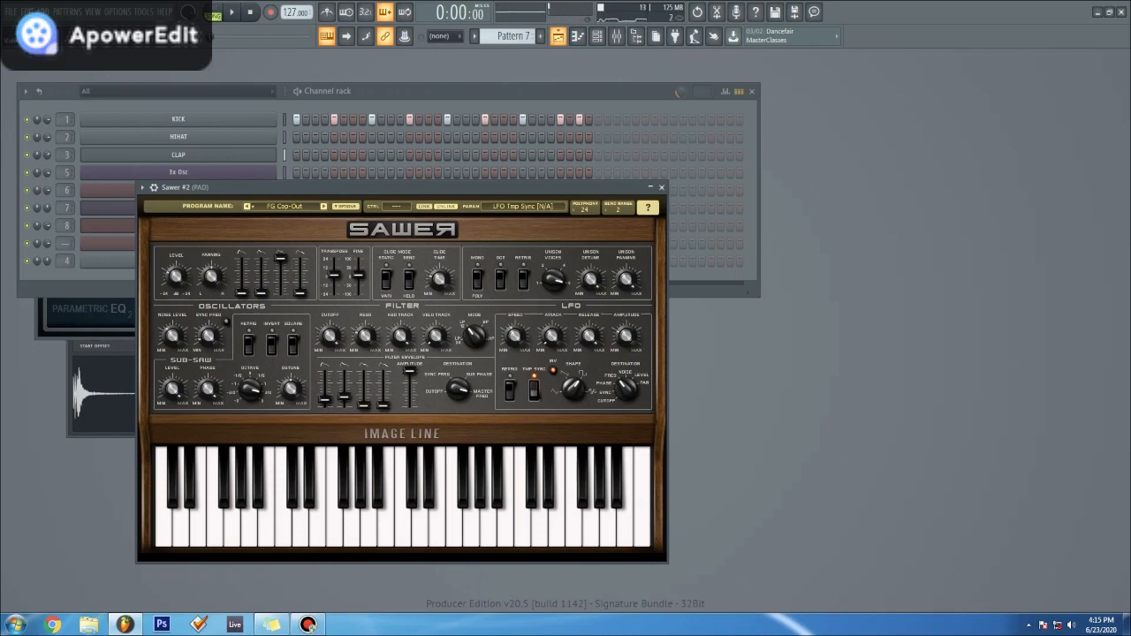
Step: Duplicate all playlist clips from bars 17 to 24 to bar 33 and play back the new section
key("F5")
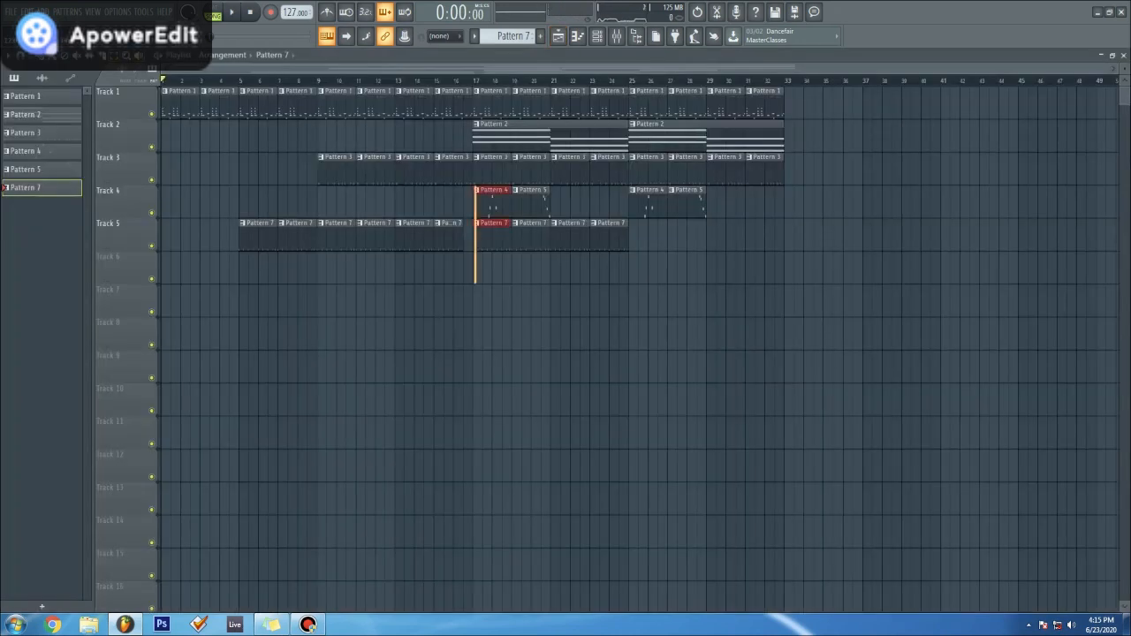
left_click_drag(474, 185, 628, 88)
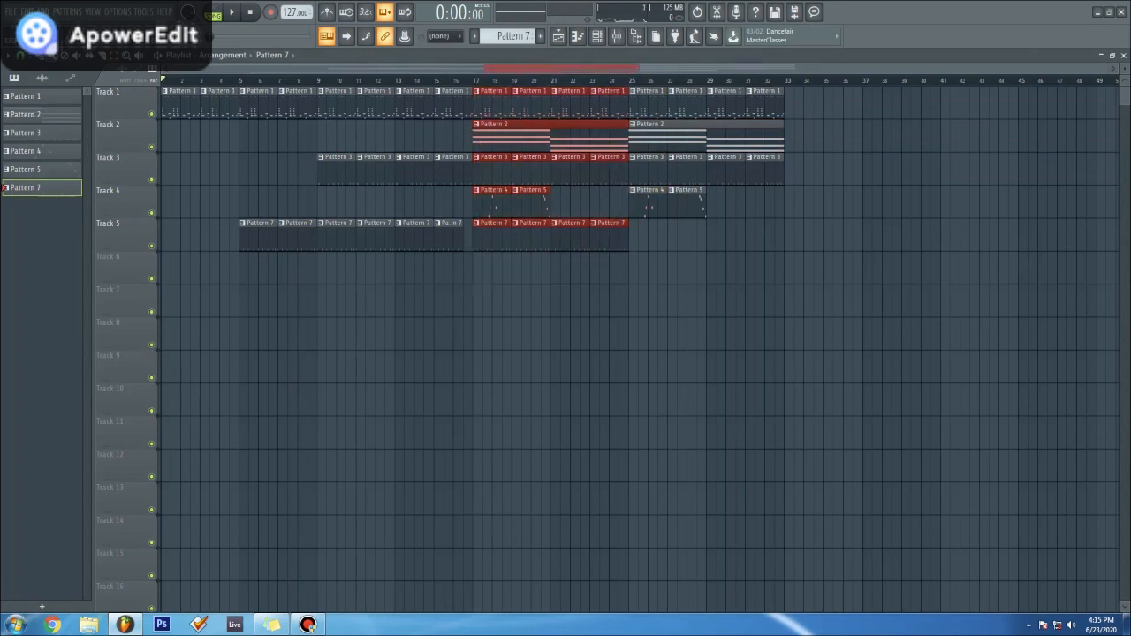
left_click_drag(520, 137, 831, 137)
key("space")
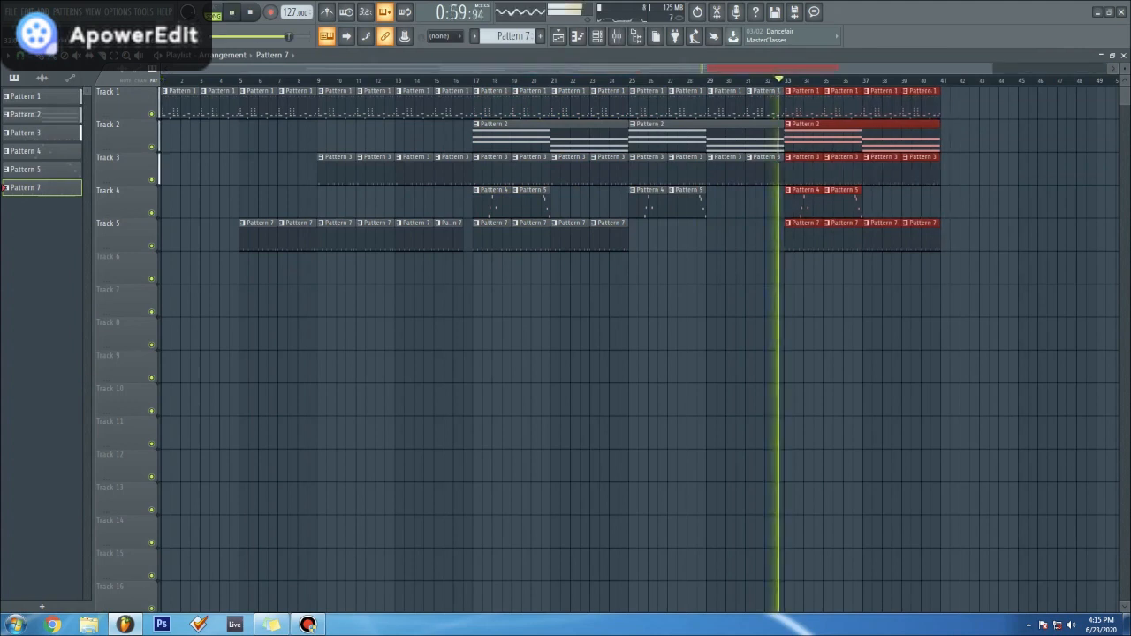
key("ctrl+d")
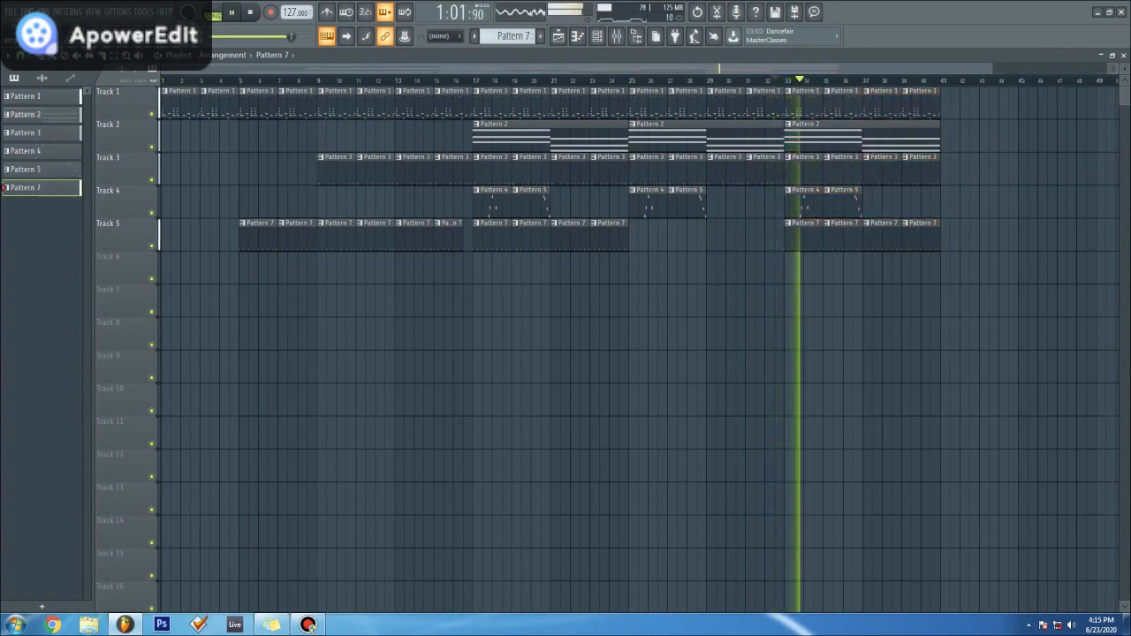
Step: Copy Pattern 4's Sawer #3 notes into Pattern 6 with an extra higher final note, and replace the Track 4 clip at bar 33 with Pattern 6
left_click(793, 203)
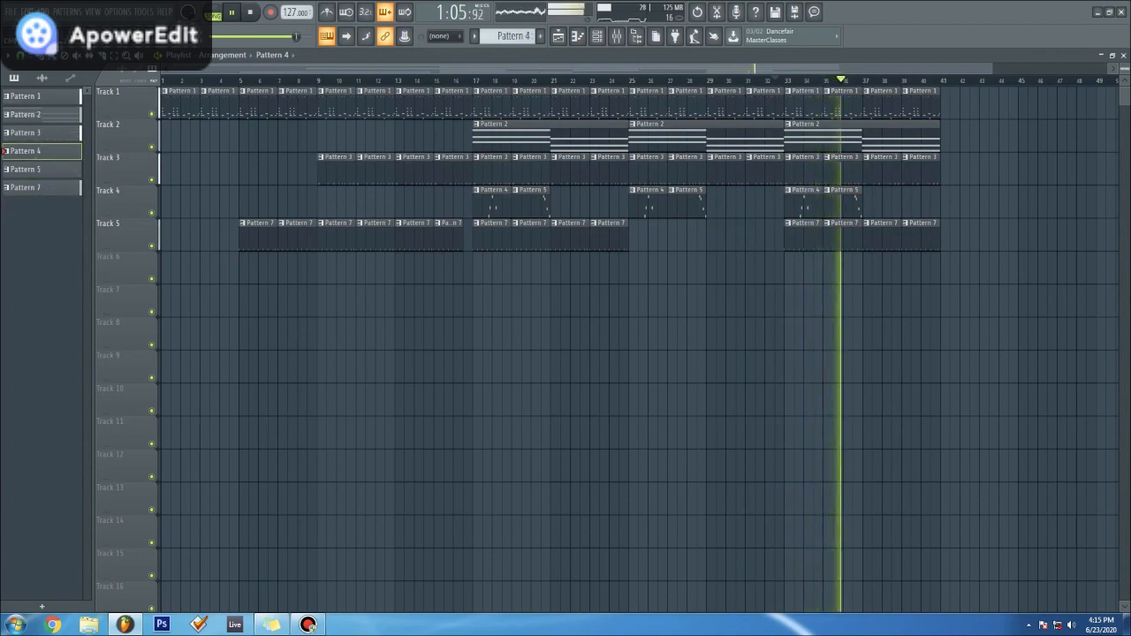
key("F5")
key("F6")
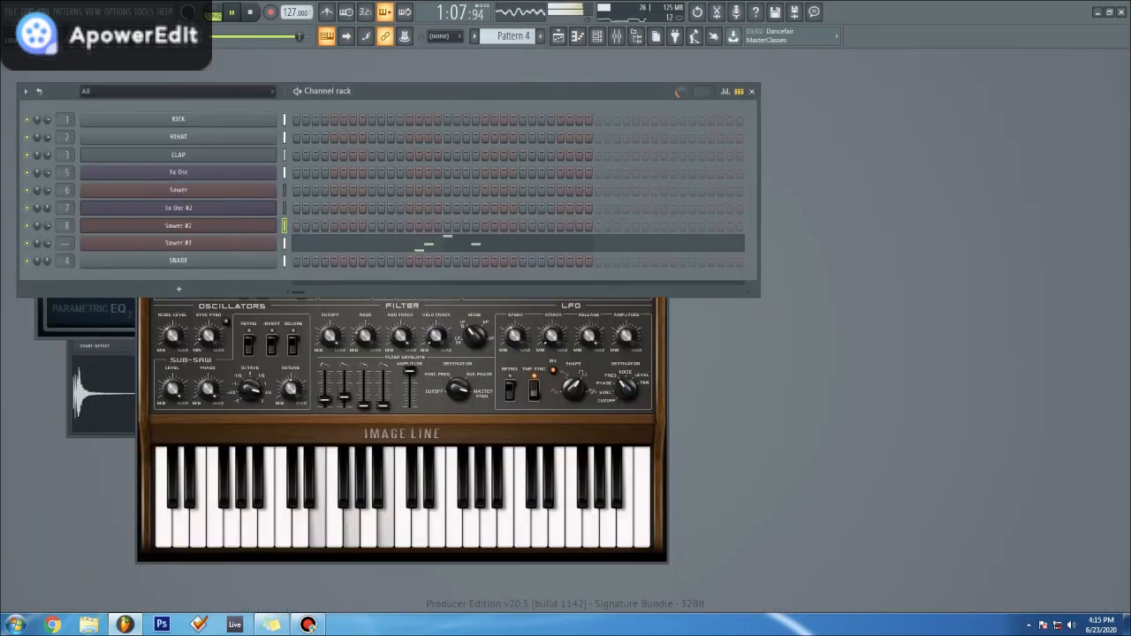
right_click(277, 242)
left_click(407, 254)
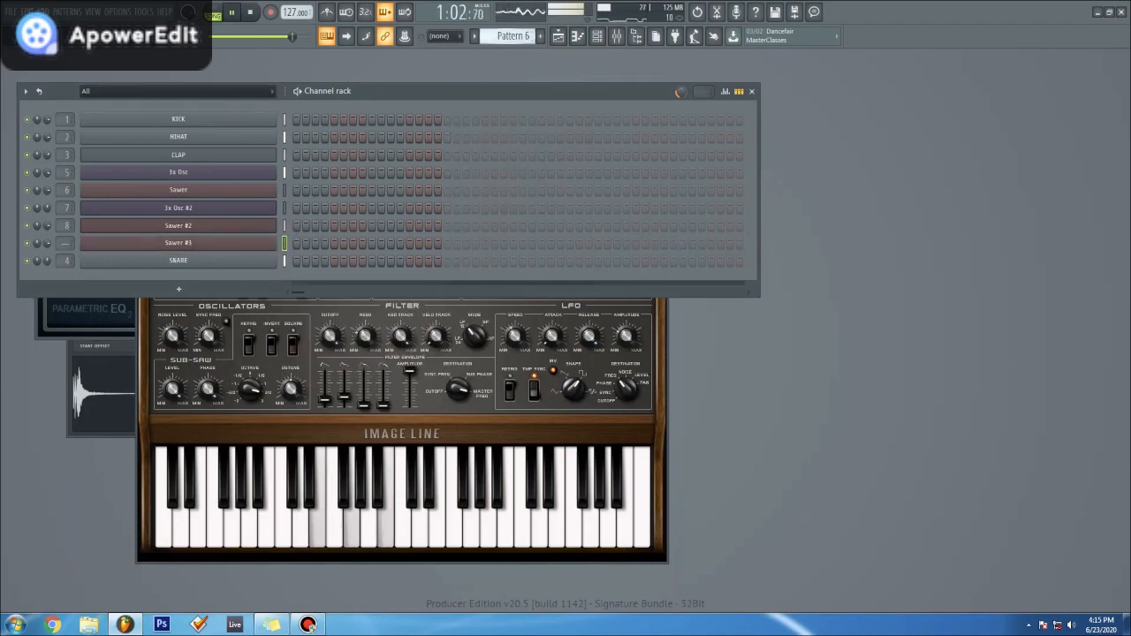
right_click(278, 240)
left_click(408, 266)
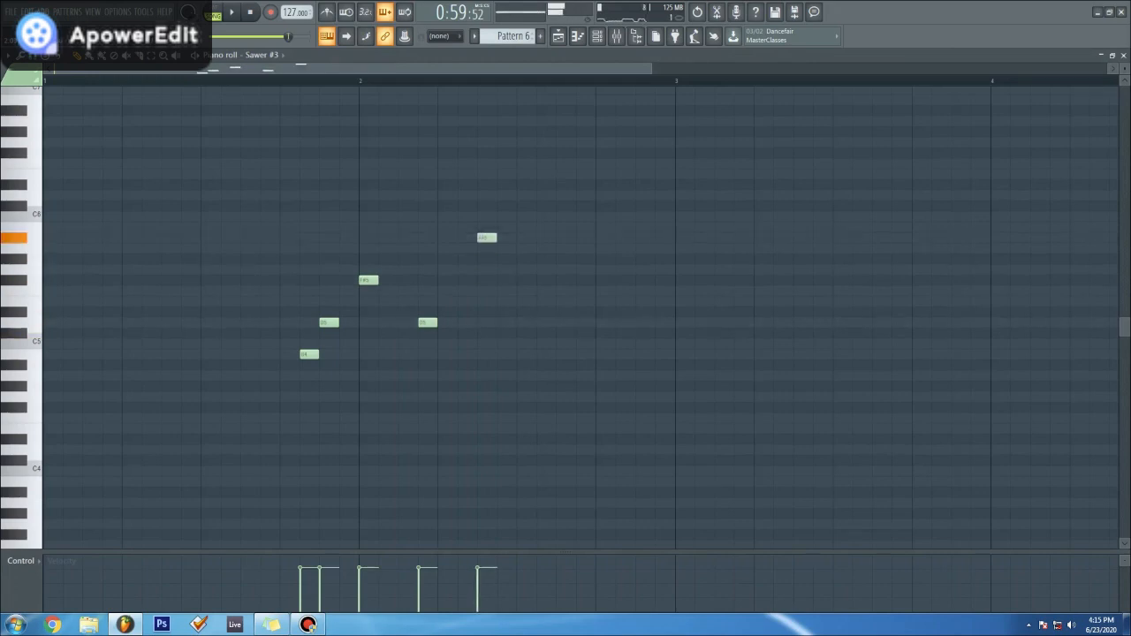
key("F5")
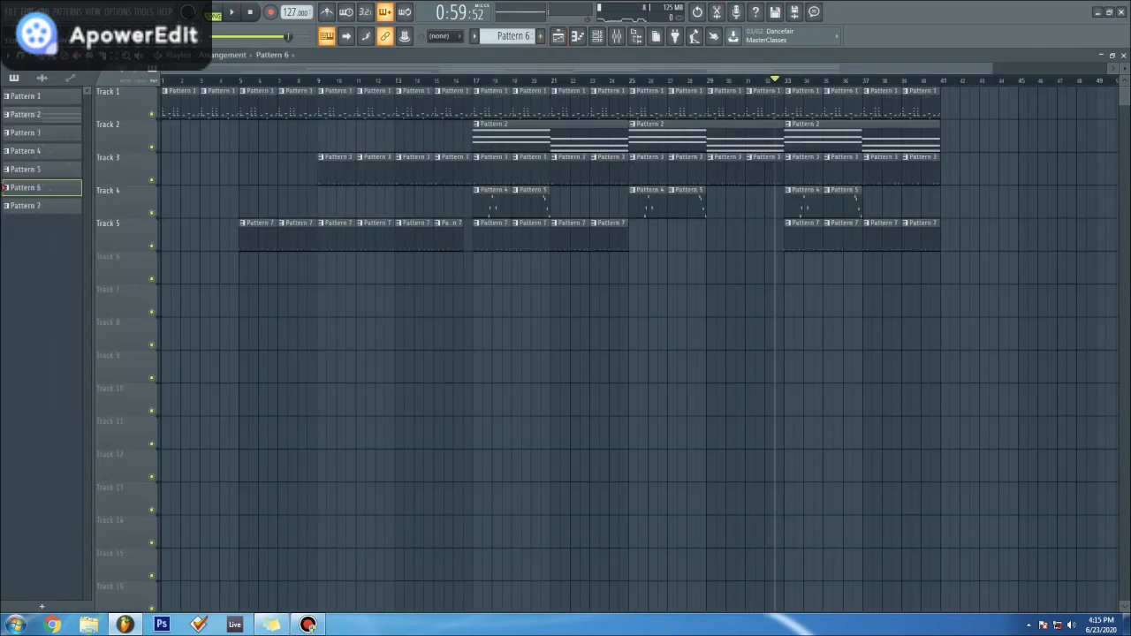
key("space")
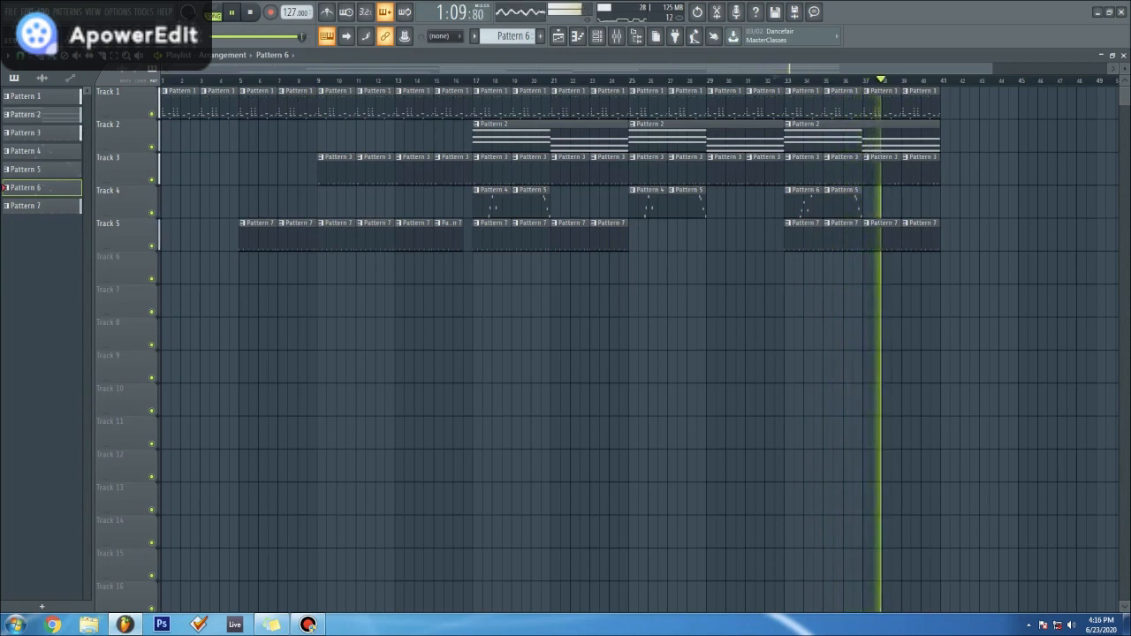
Step: Add Fruity Parametric EQ 2 to the KICK mixer track and boost the bass with band 4, raising band 3 slightly
key("F9")
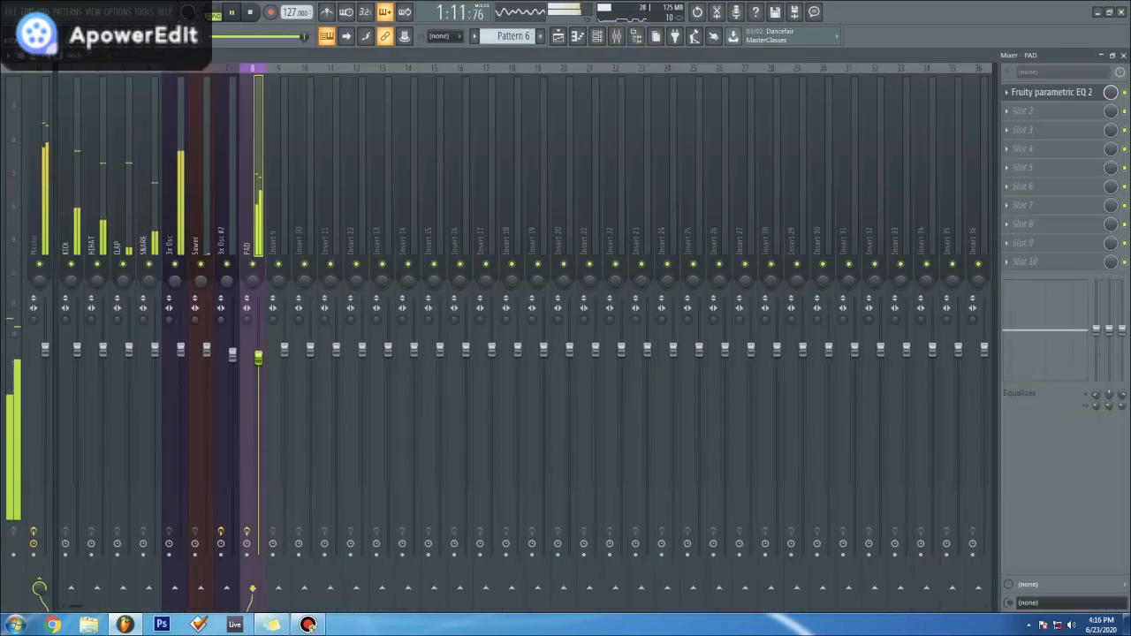
left_click(68, 239)
left_click(1006, 93)
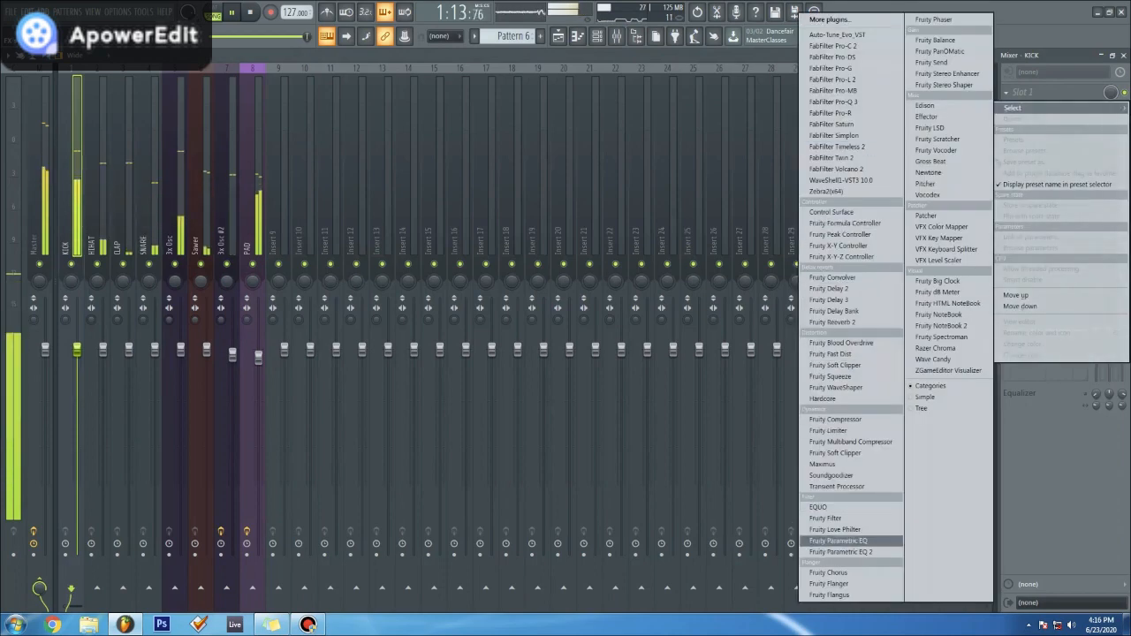
left_click(840, 551)
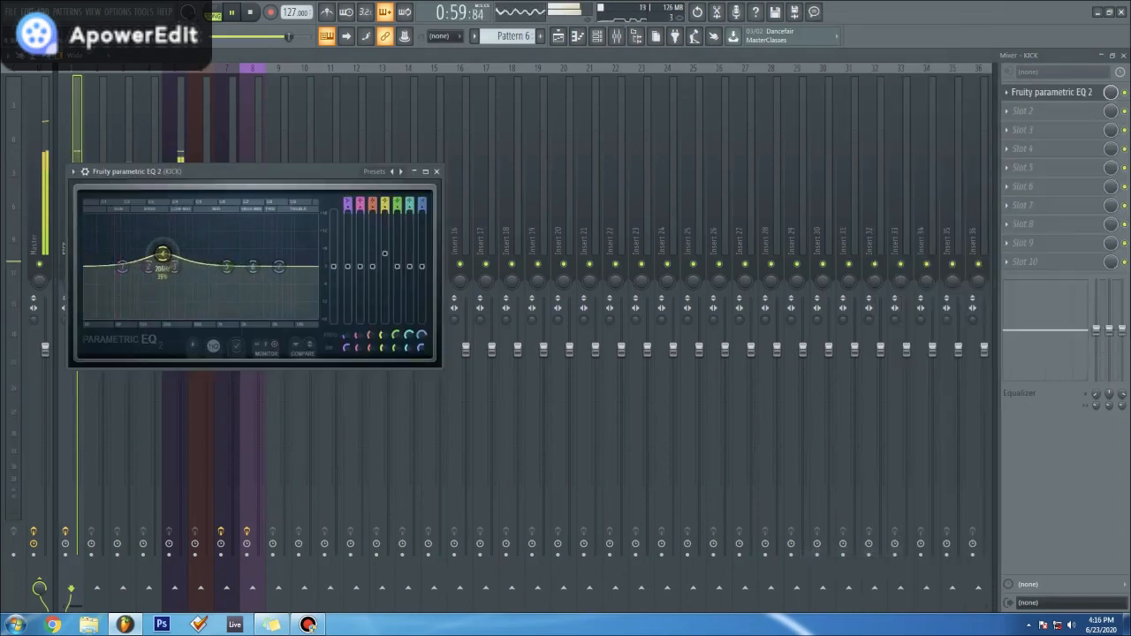
mouse_move(161, 254)
left_mouse_down()
mouse_move(169, 248)
mouse_move(146, 248)
left_mouse_up()
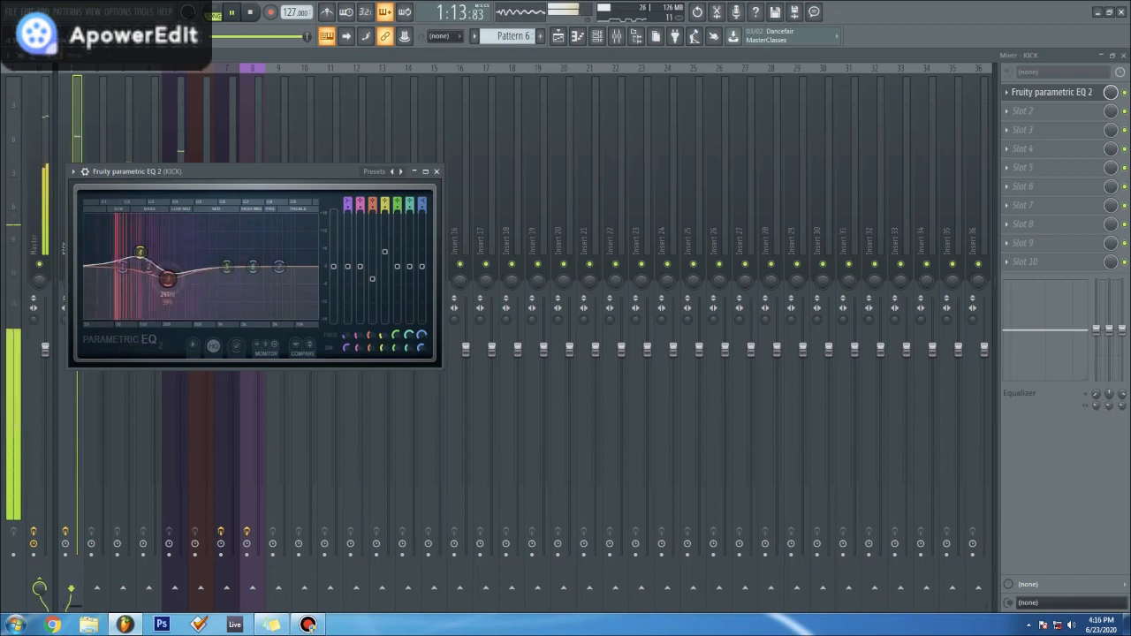
left_click_drag(177, 277, 172, 262)
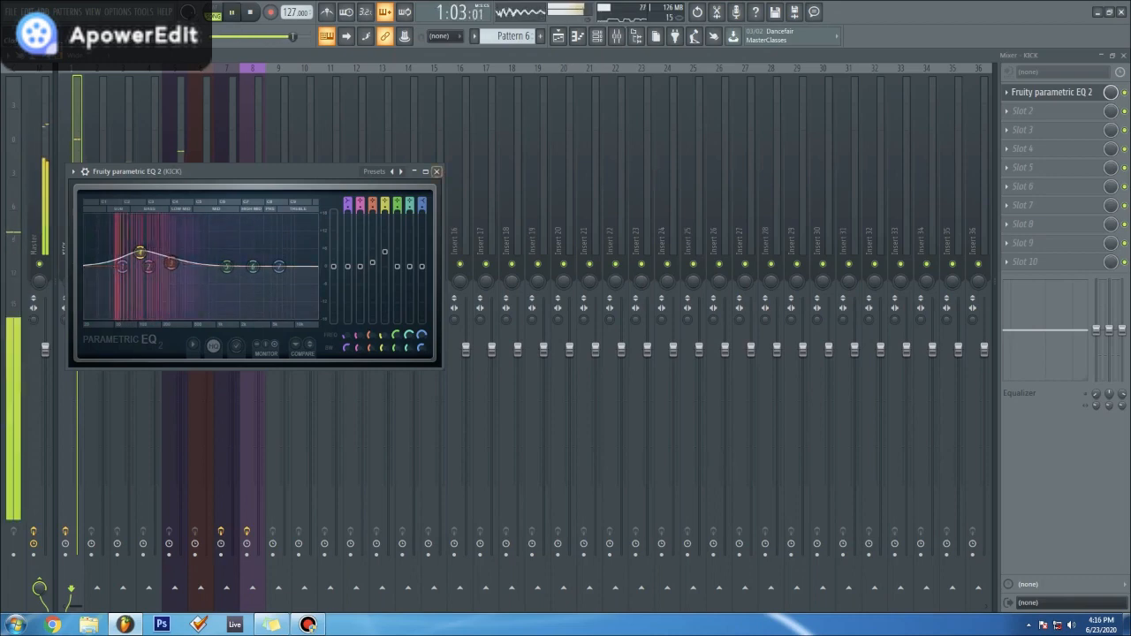
key("Escape")
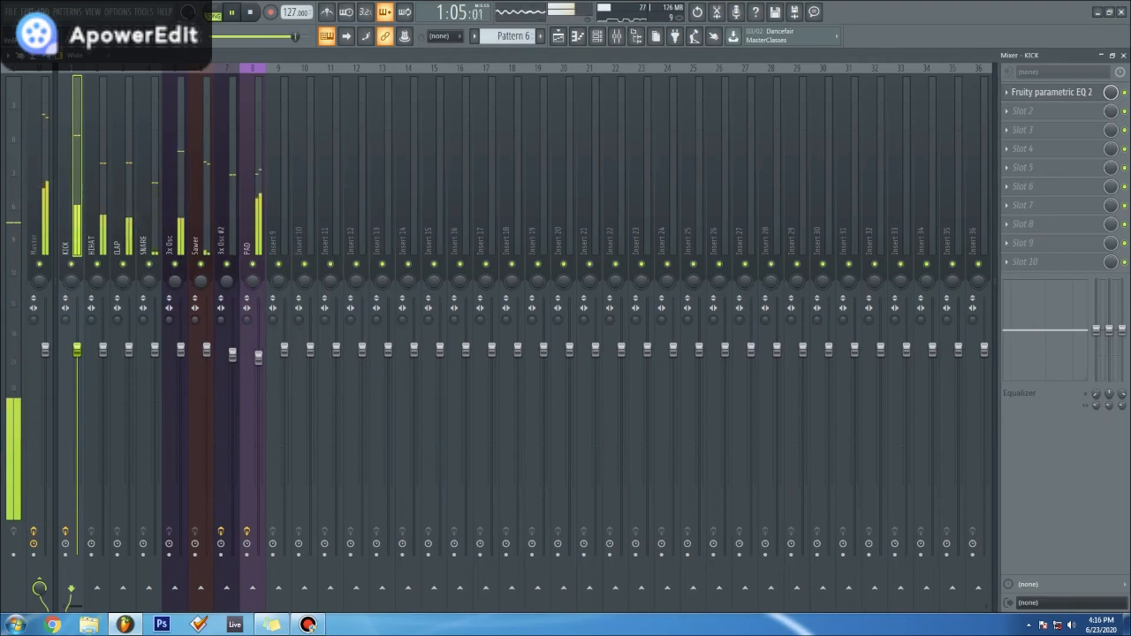
Step: Lower the PAD mixer track's fader slightly and load Fruity Limiter into its second effect slot
left_click_drag(258, 357, 258, 361)
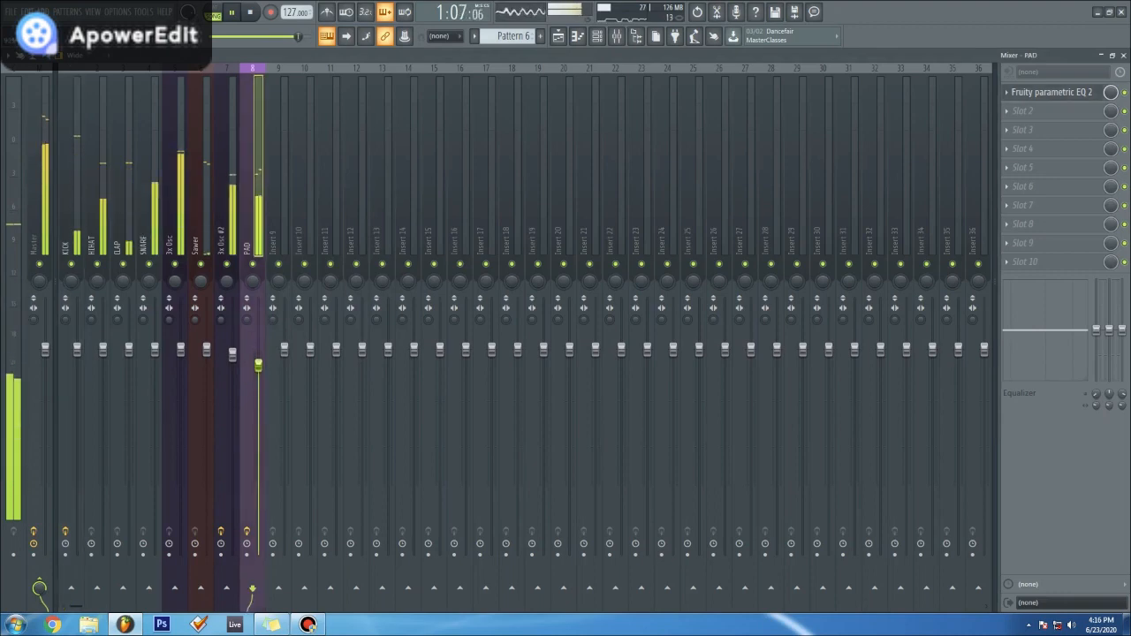
left_click(1025, 110)
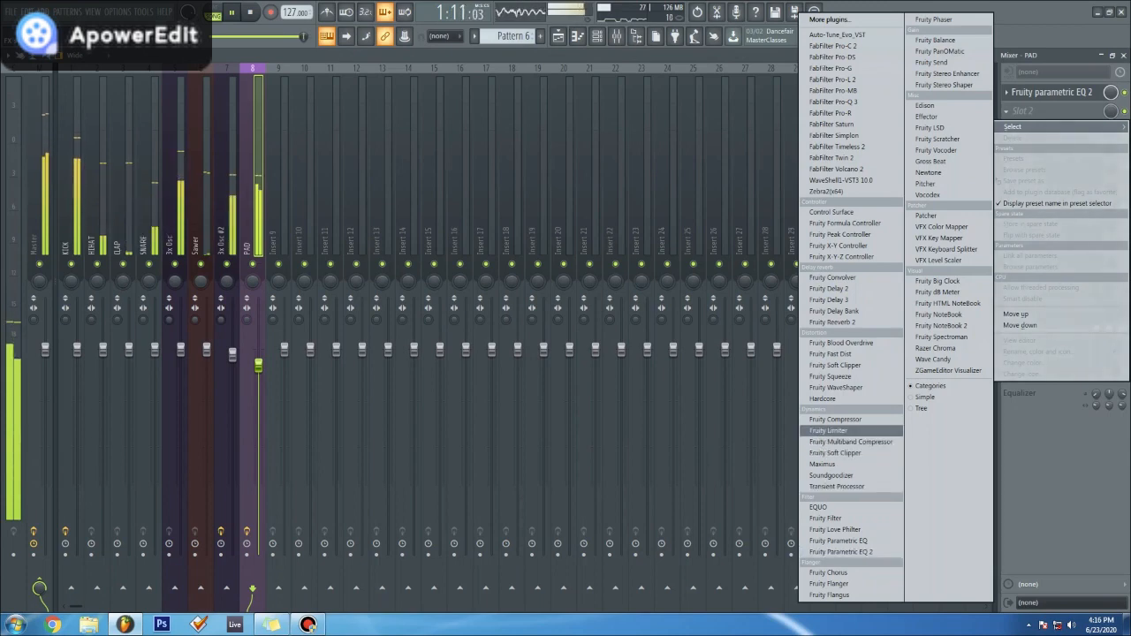
left_click(828, 430)
Step: Sidechain the KICK mixer track to the PAD track and open PAD's Fruity Limiter
left_click(71, 415)
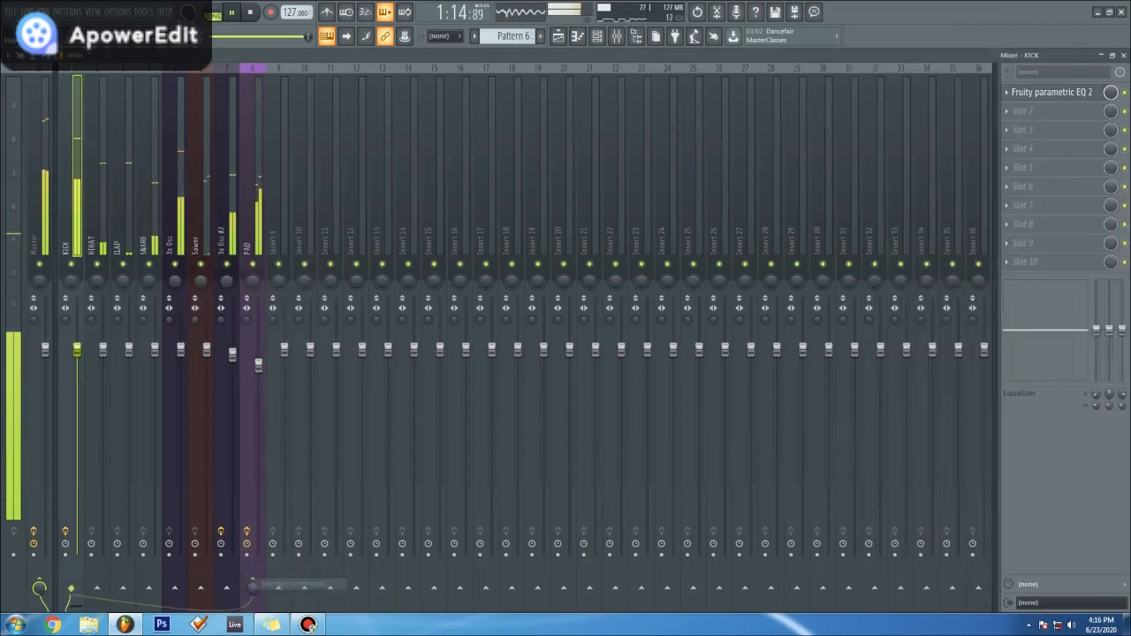
left_click(252, 590)
left_click(1036, 110)
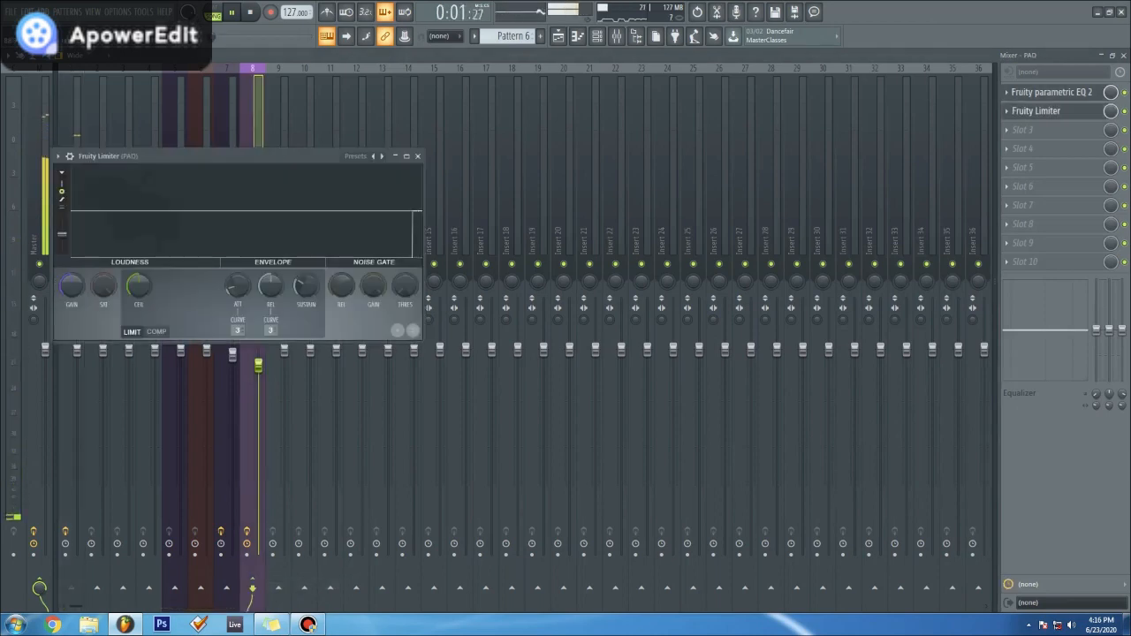
Step: Play from bar 17 and set PAD's Fruity Limiter to COMP mode with sidechain 1, a lowered threshold, raised ratio and longer release
left_click(559, 37)
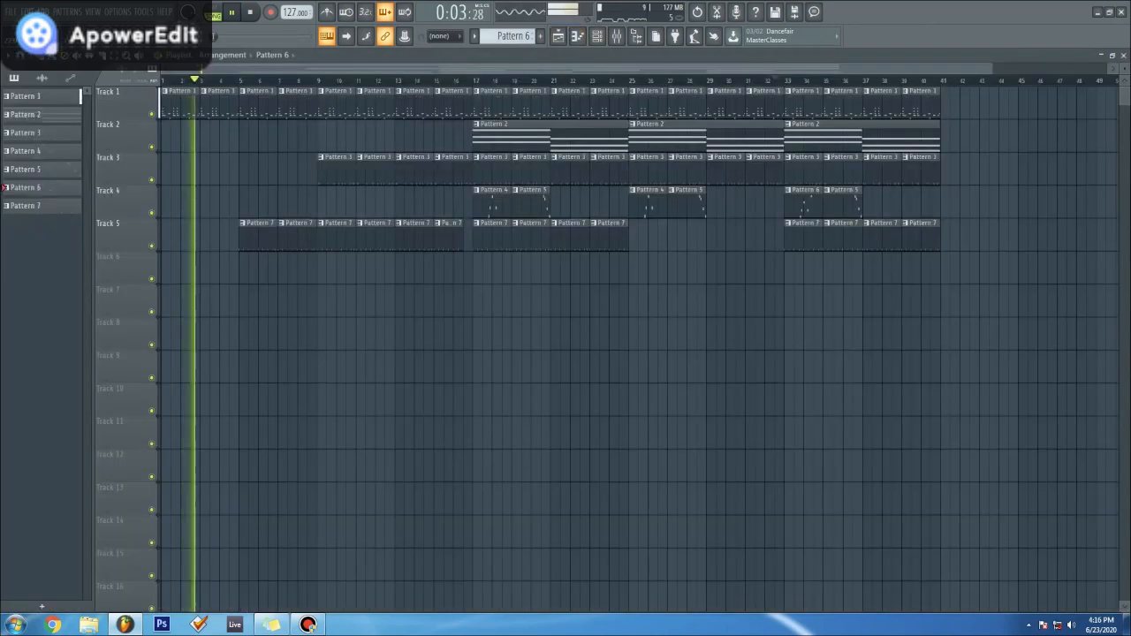
left_click(471, 81)
left_click(616, 36)
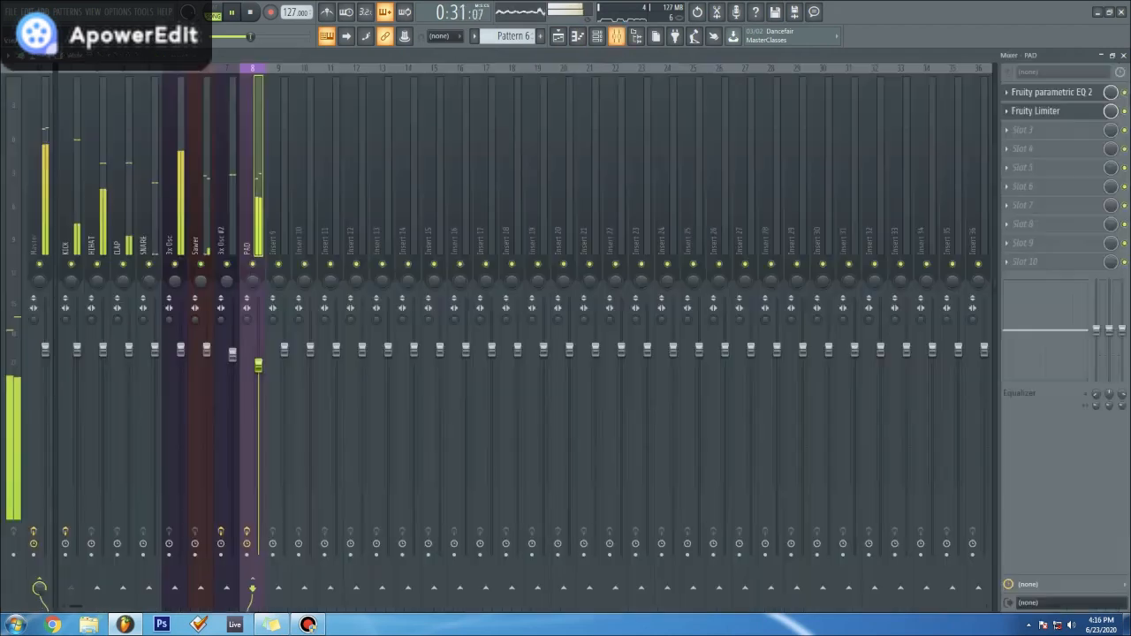
left_click(1036, 110)
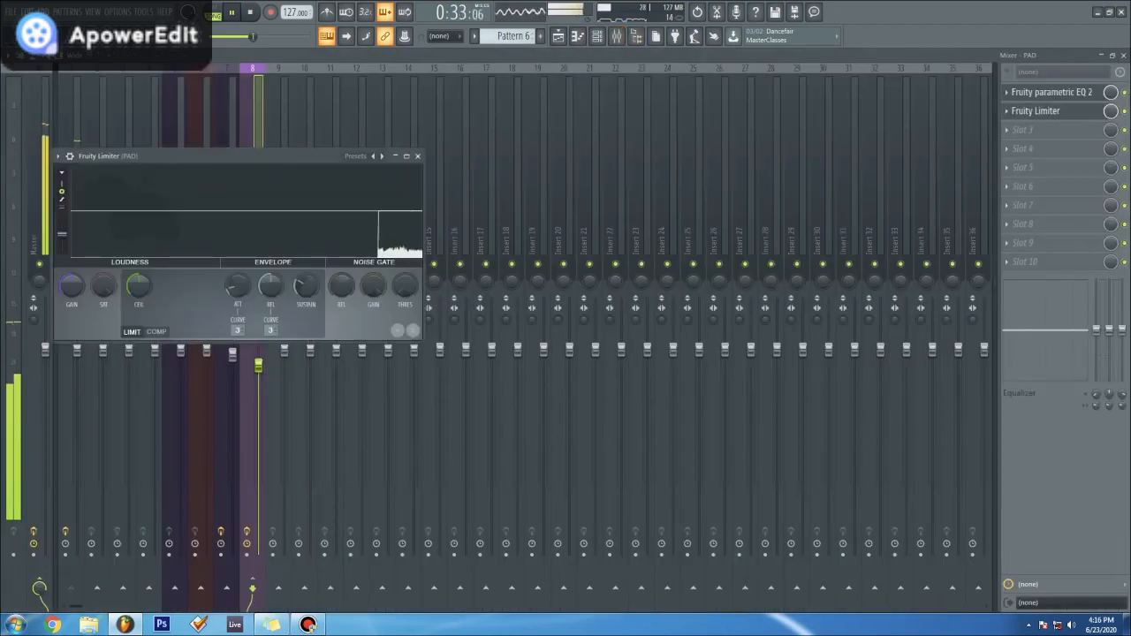
left_click(156, 333)
left_click_drag(138, 286, 139, 312)
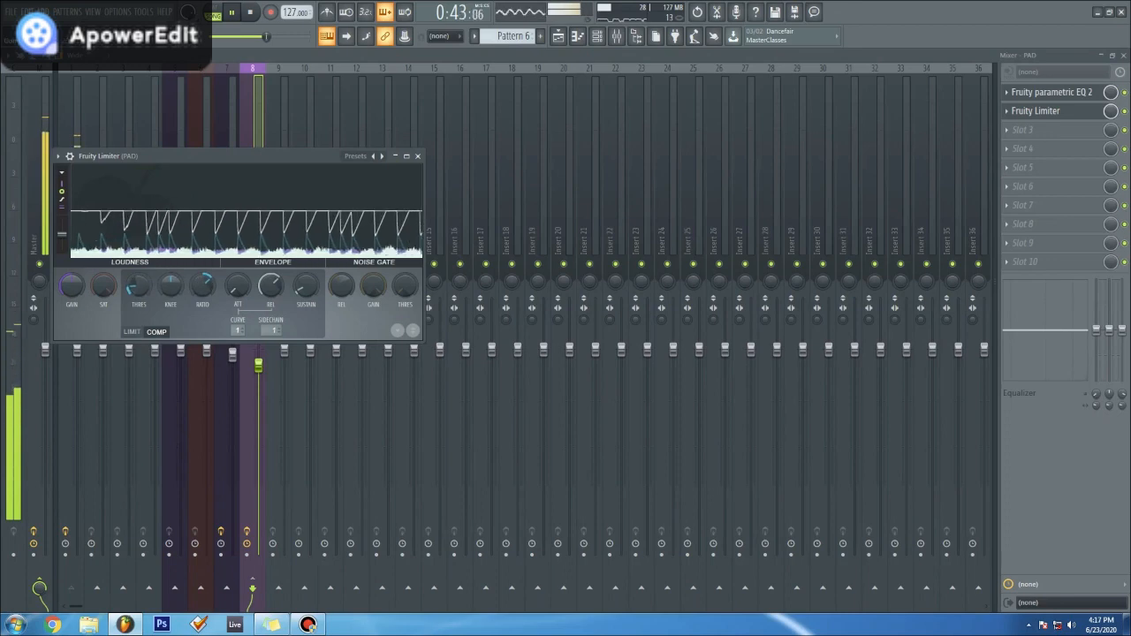
left_click(558, 36)
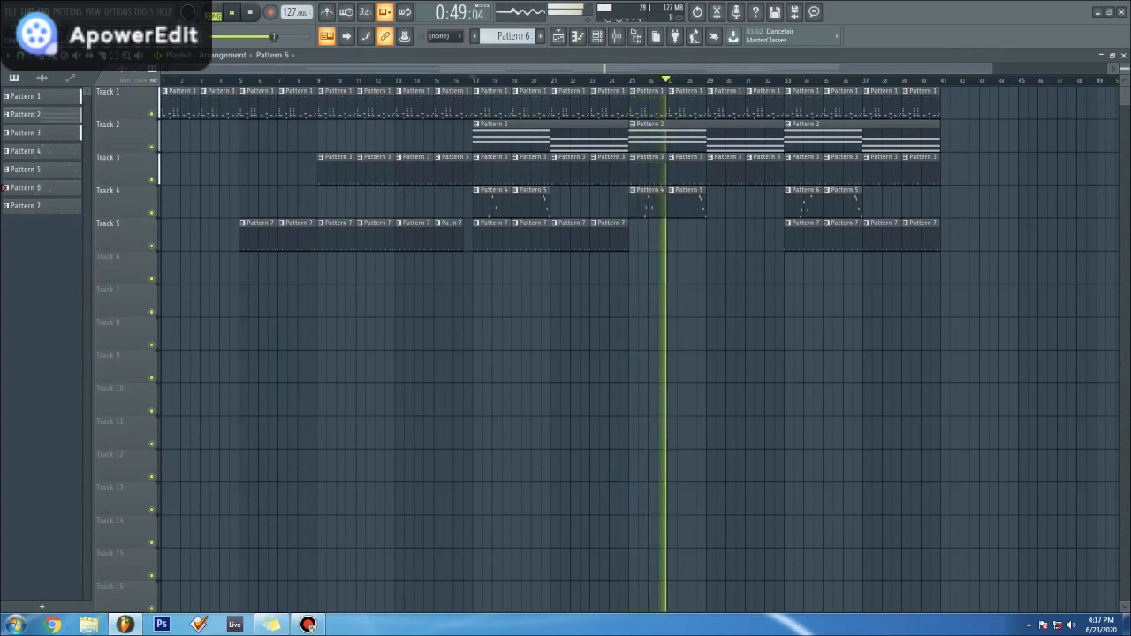
key("F5")
key("Escape")
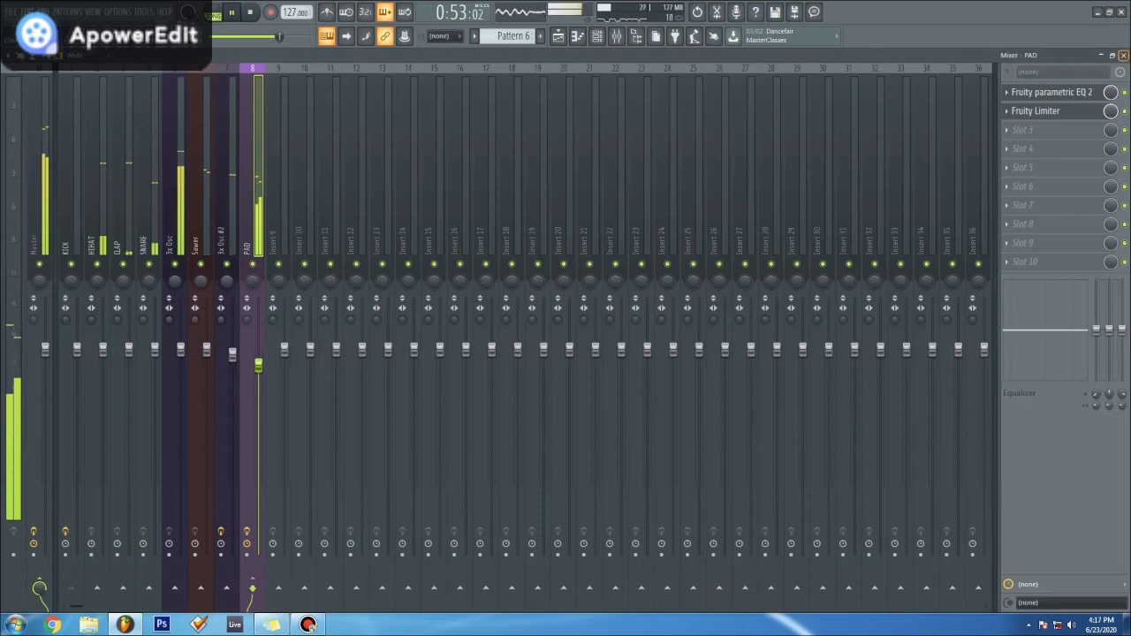
key("F7")
key("F7")
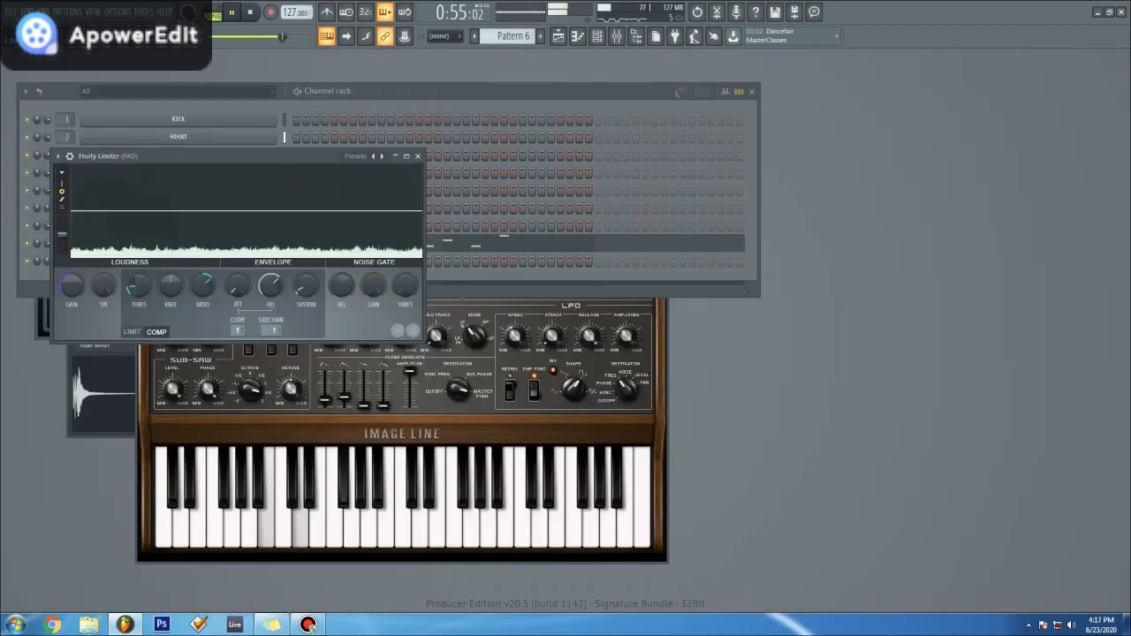
Step: Route the Sawer #3 channel to mixer track 9 and lower that track's fader slightly
key("F6")
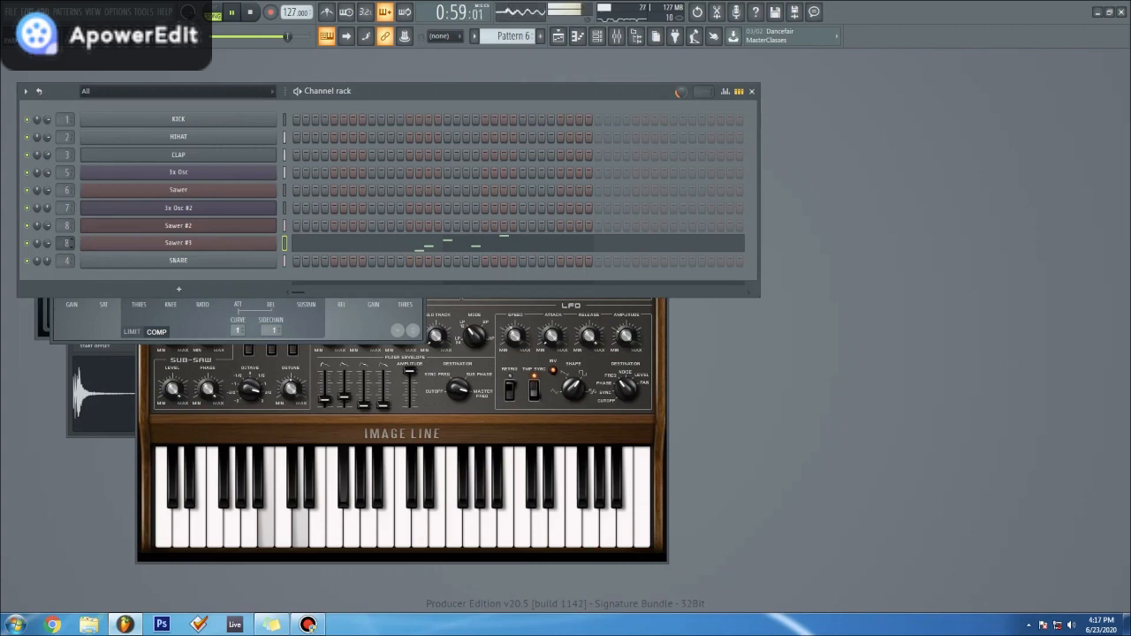
key("F9")
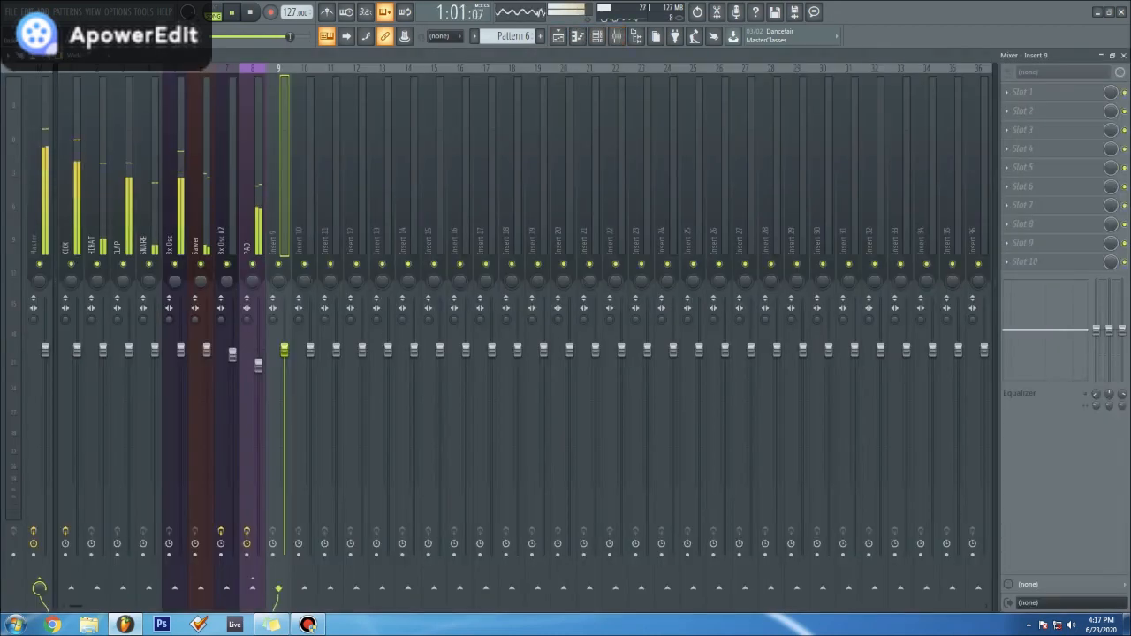
left_click_drag(284, 350, 284, 374)
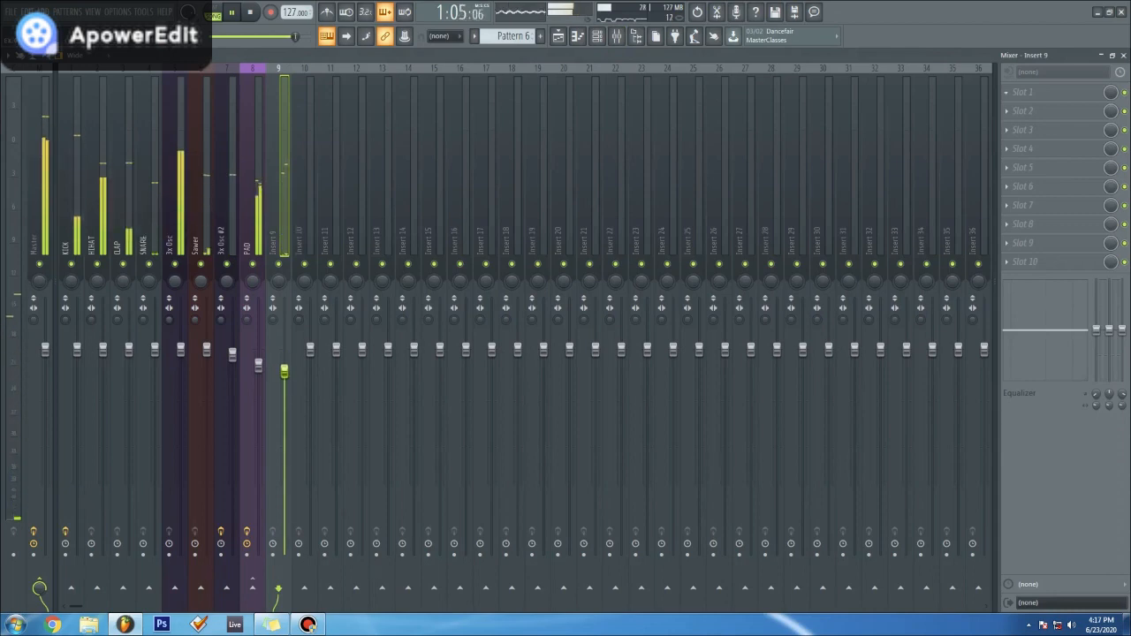
Step: Add Fruity Parametric EQ 2 to mixer track Insert 9, boosting the mids slightly with band 5 and setting band 7 to Low pass
left_click(1026, 92)
left_click(844, 552)
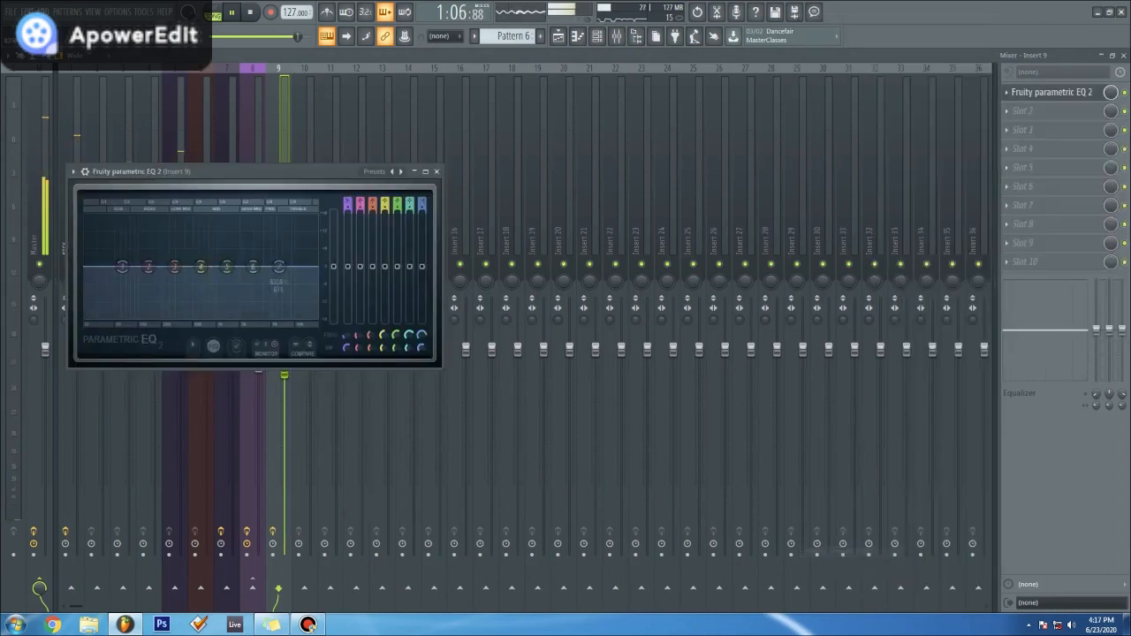
left_click_drag(201, 266, 206, 255)
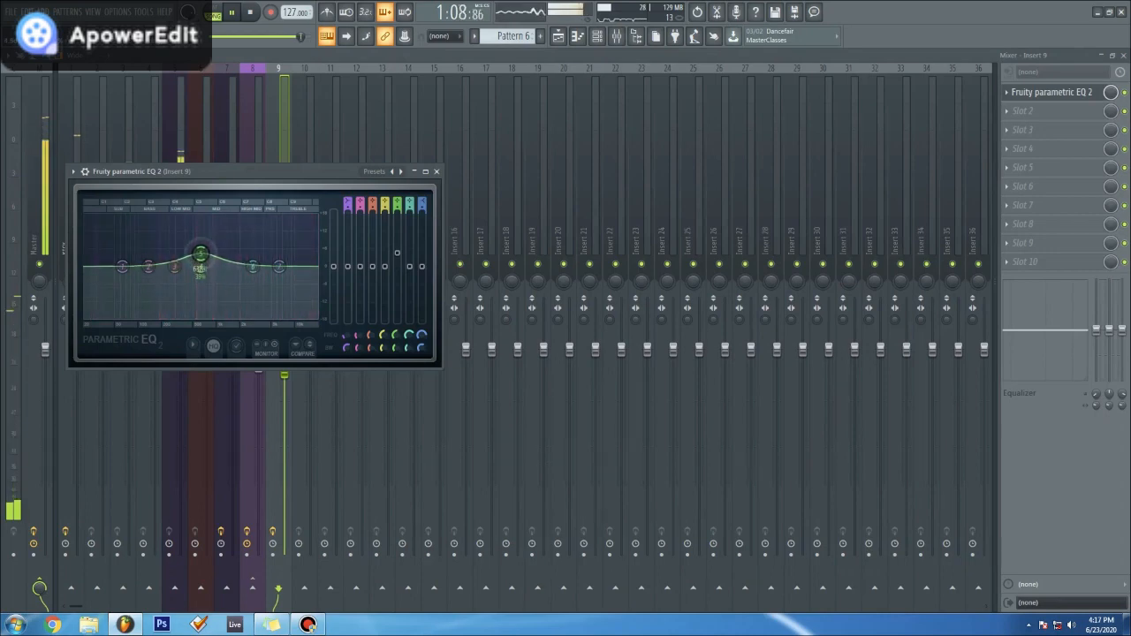
right_click(279, 267)
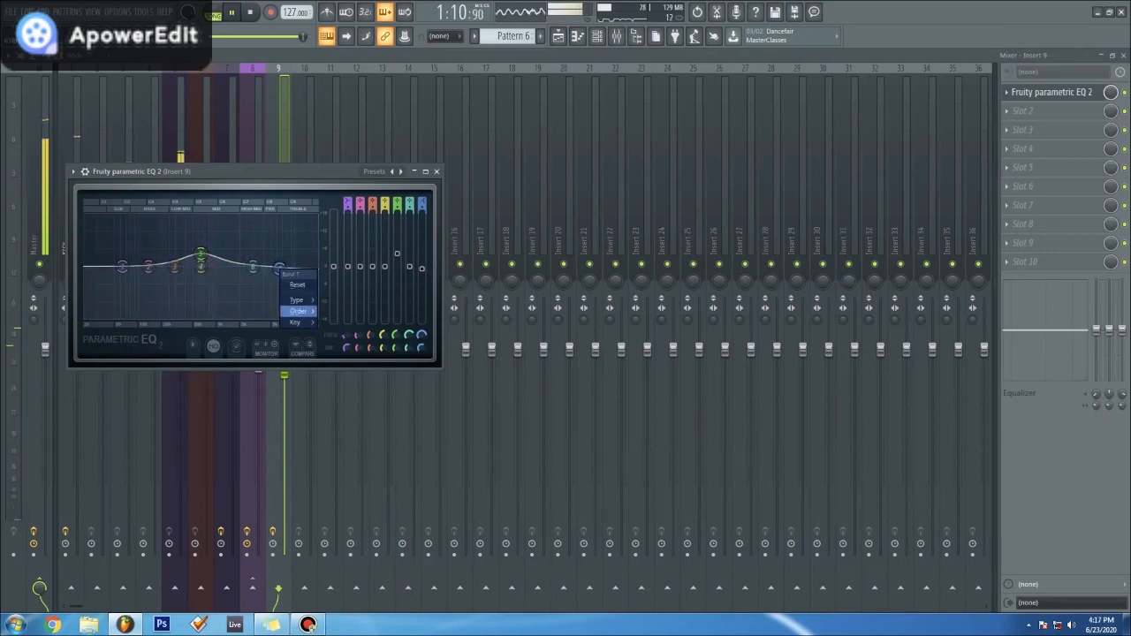
mouse_move(298, 300)
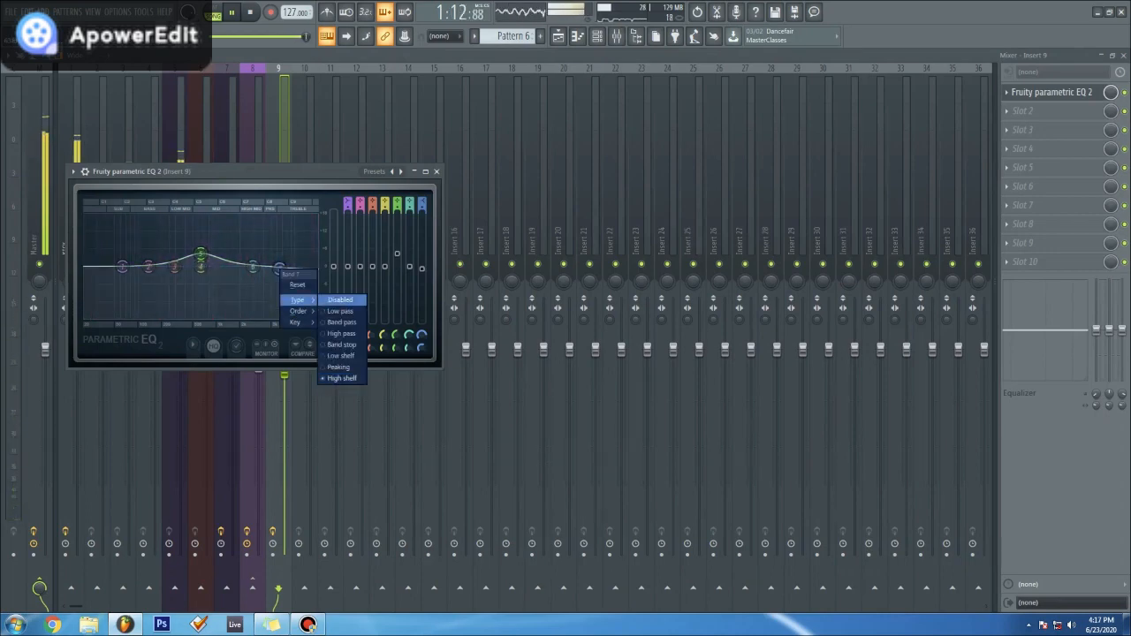
left_click(341, 311)
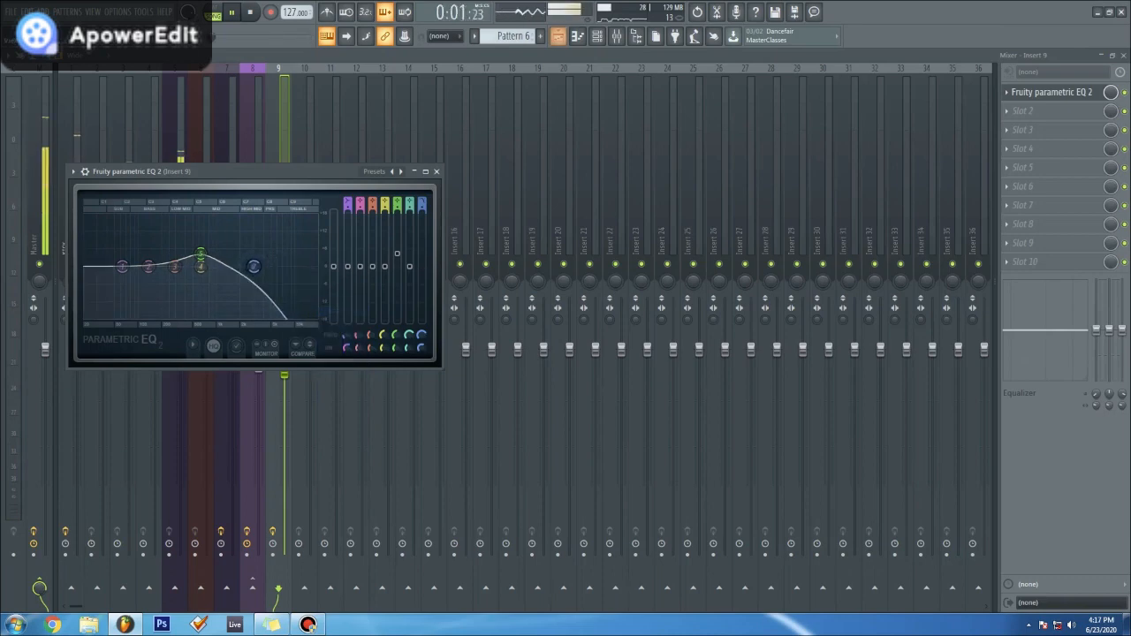
Step: Play from bar 17 while fine-tuning Insert 9's band 7 low-pass cutoff and shifting band 6 lower in frequency with a slight boost
key("F5")
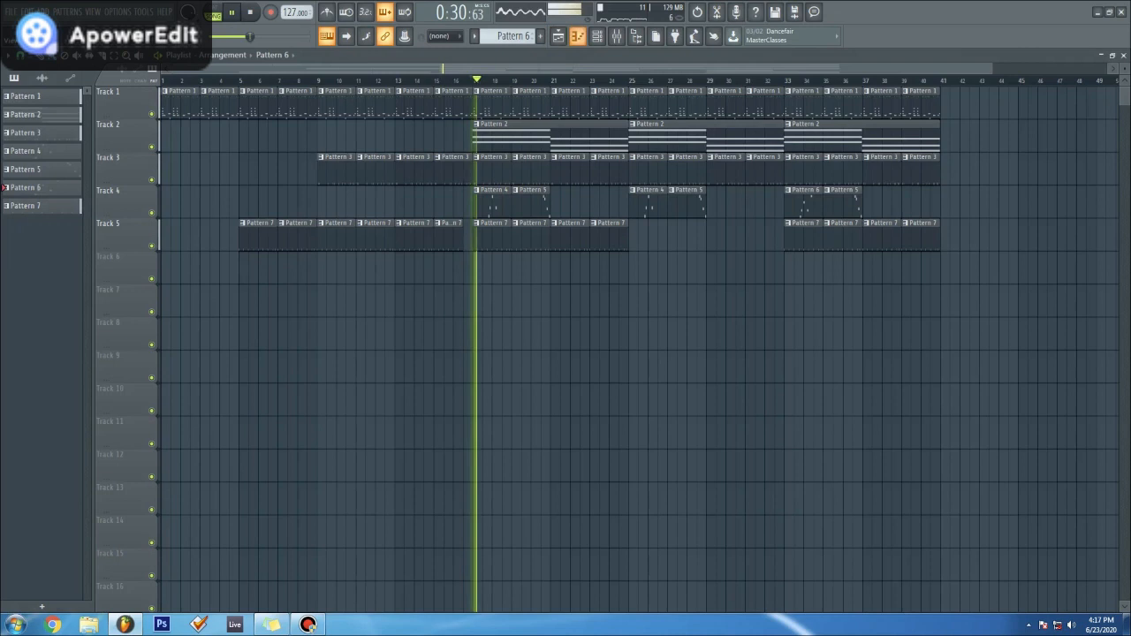
key("F9")
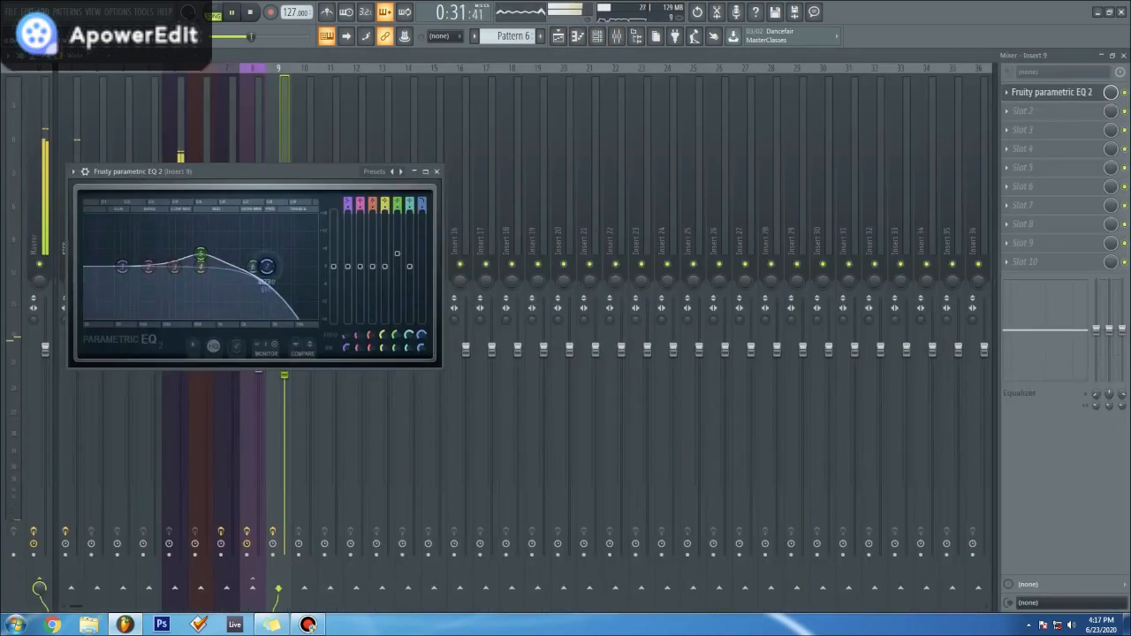
left_click_drag(267, 266, 272, 266)
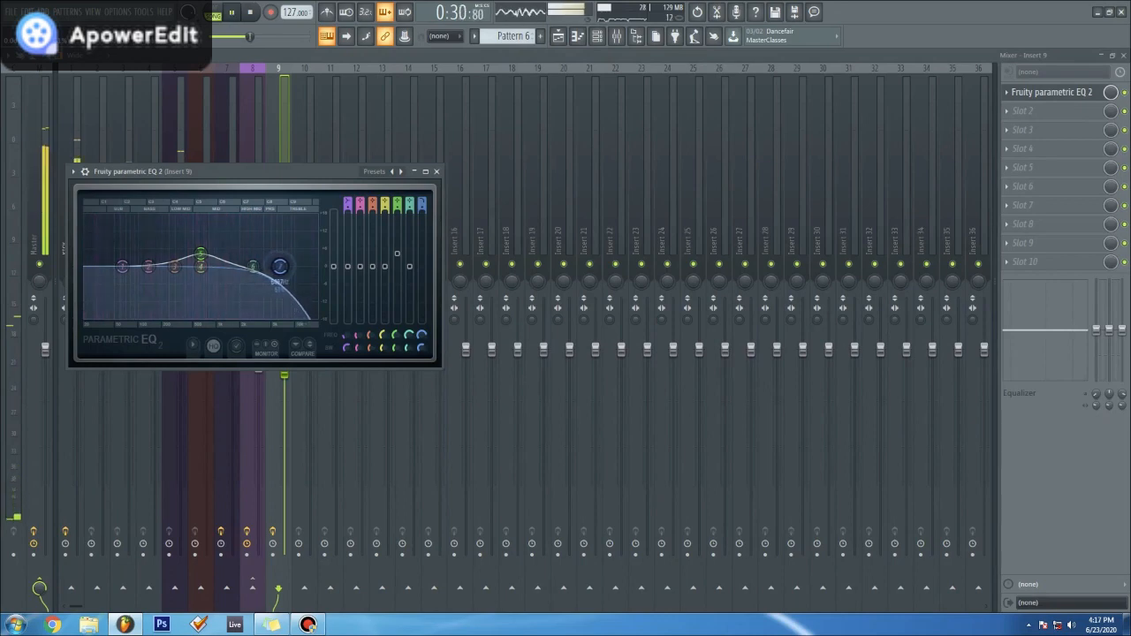
left_click_drag(247, 257, 272, 266)
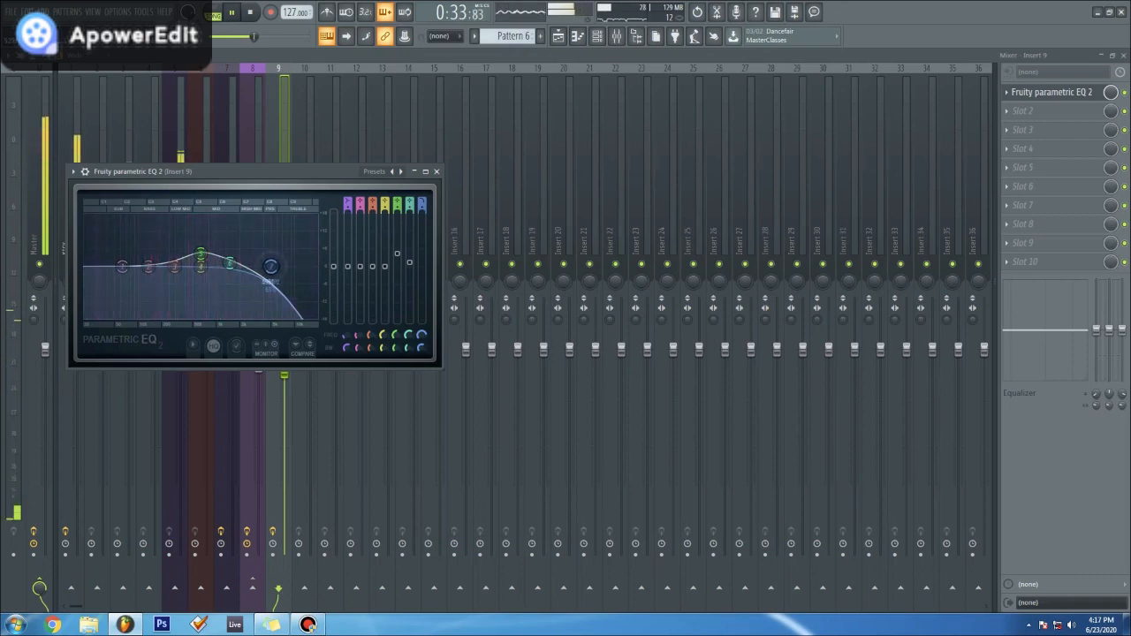
left_click(436, 170)
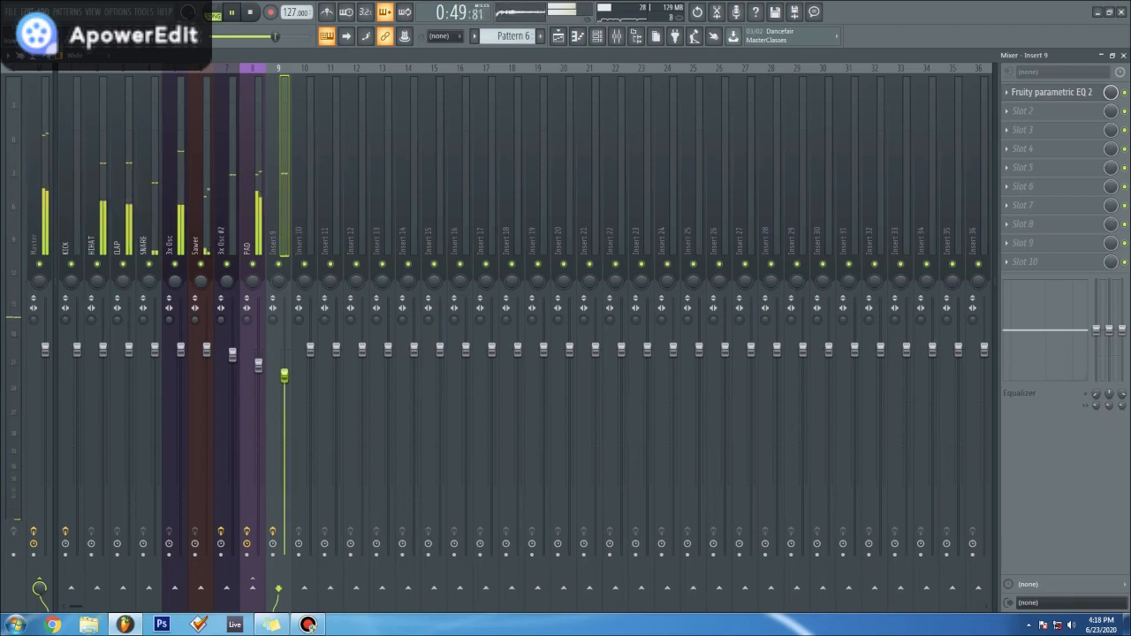
key("F5")
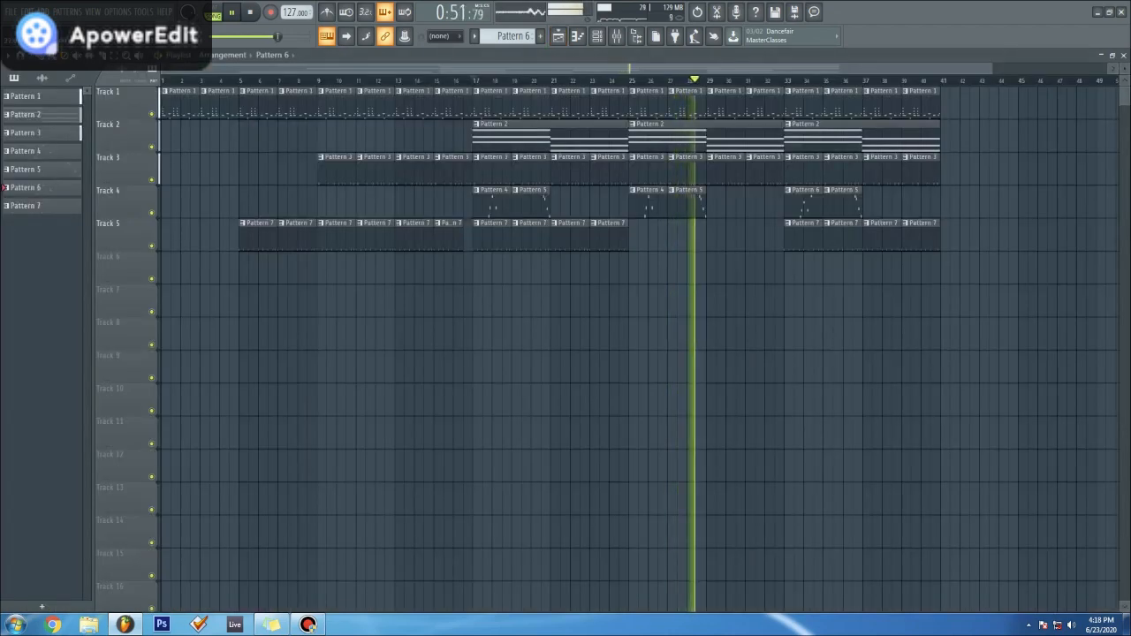